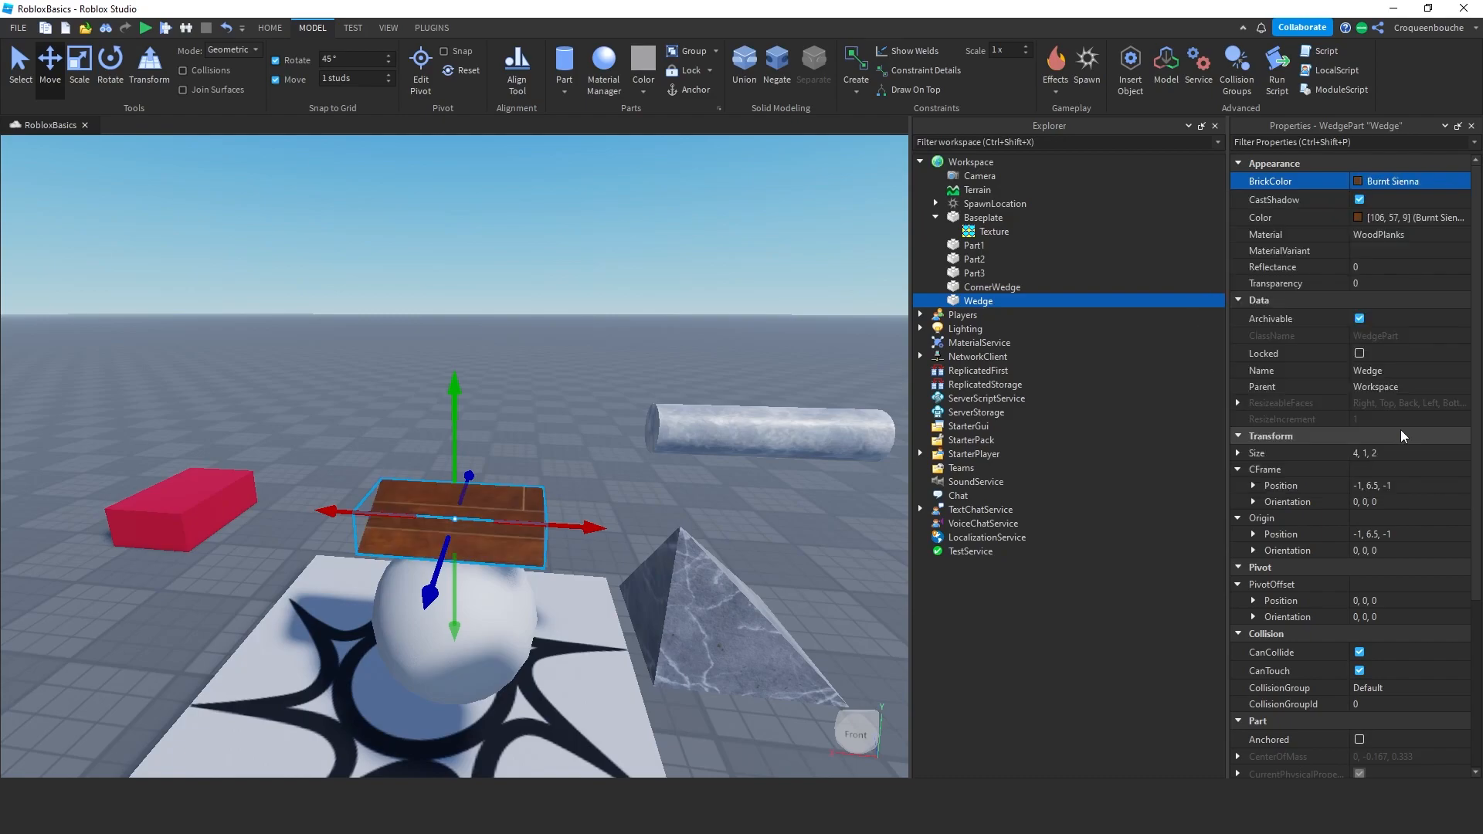
# - Move the ball Part2 off the spawn platform to position 5, 8, -1
pyautogui.moveTo(469, 477); pyautogui.dragTo(496, 398)
pyautogui.moveTo(473, 609); pyautogui.dragTo(473, 448)
pyautogui.moveTo(1403, 283)
pyautogui.mouseDown()
pyautogui.moveTo(1419, 288)
pyautogui.moveTo(1401, 284)
pyautogui.mouseUp()
pyautogui.moveTo(595, 462); pyautogui.dragTo(356, 452)
# - Open the Material Manager and browse the Plastic, Organic, Metal and Ground material categories
pyautogui.click(614, 85)
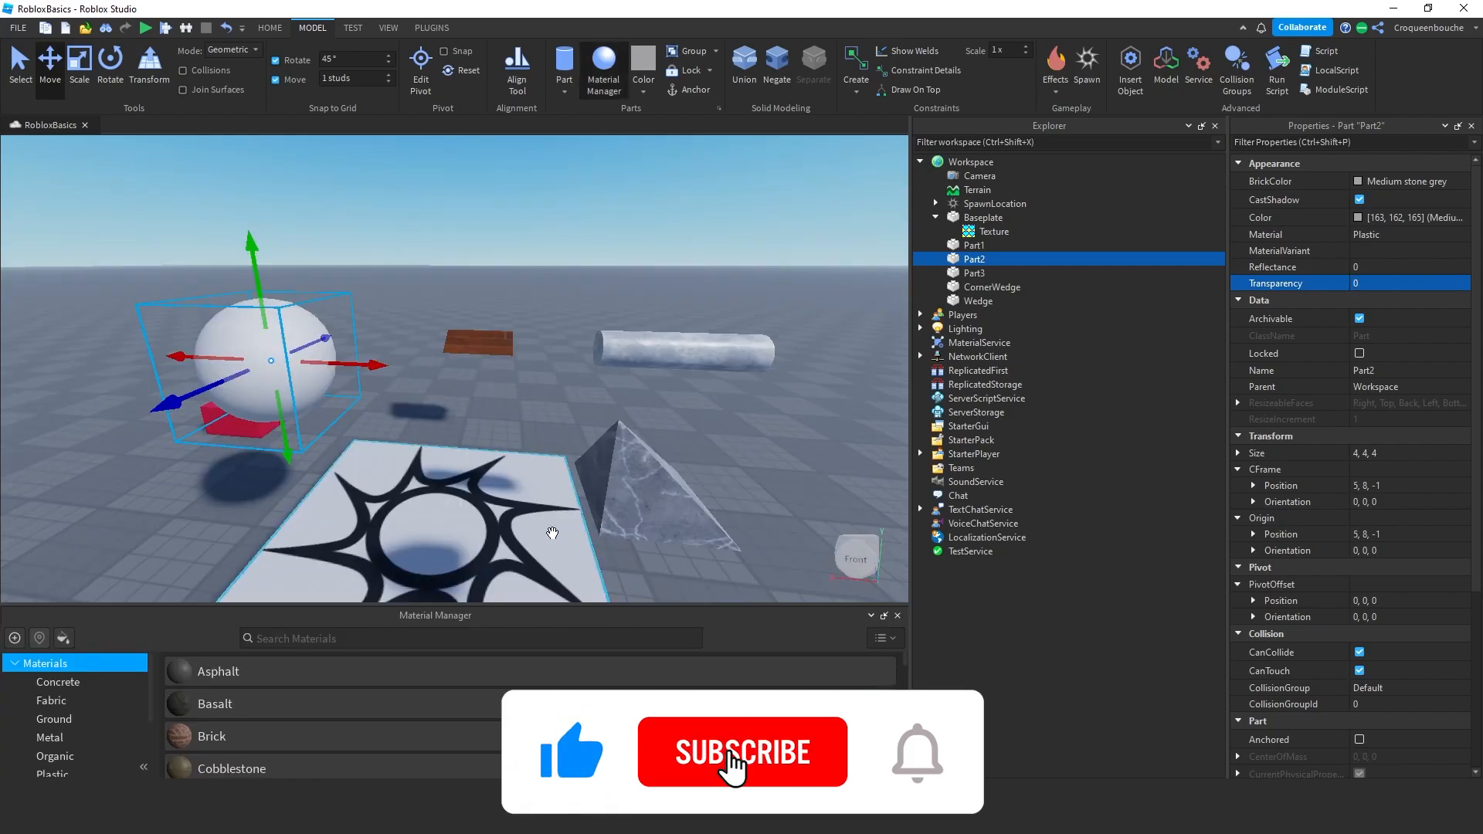
pyautogui.click(90, 651)
pyautogui.click(83, 632)
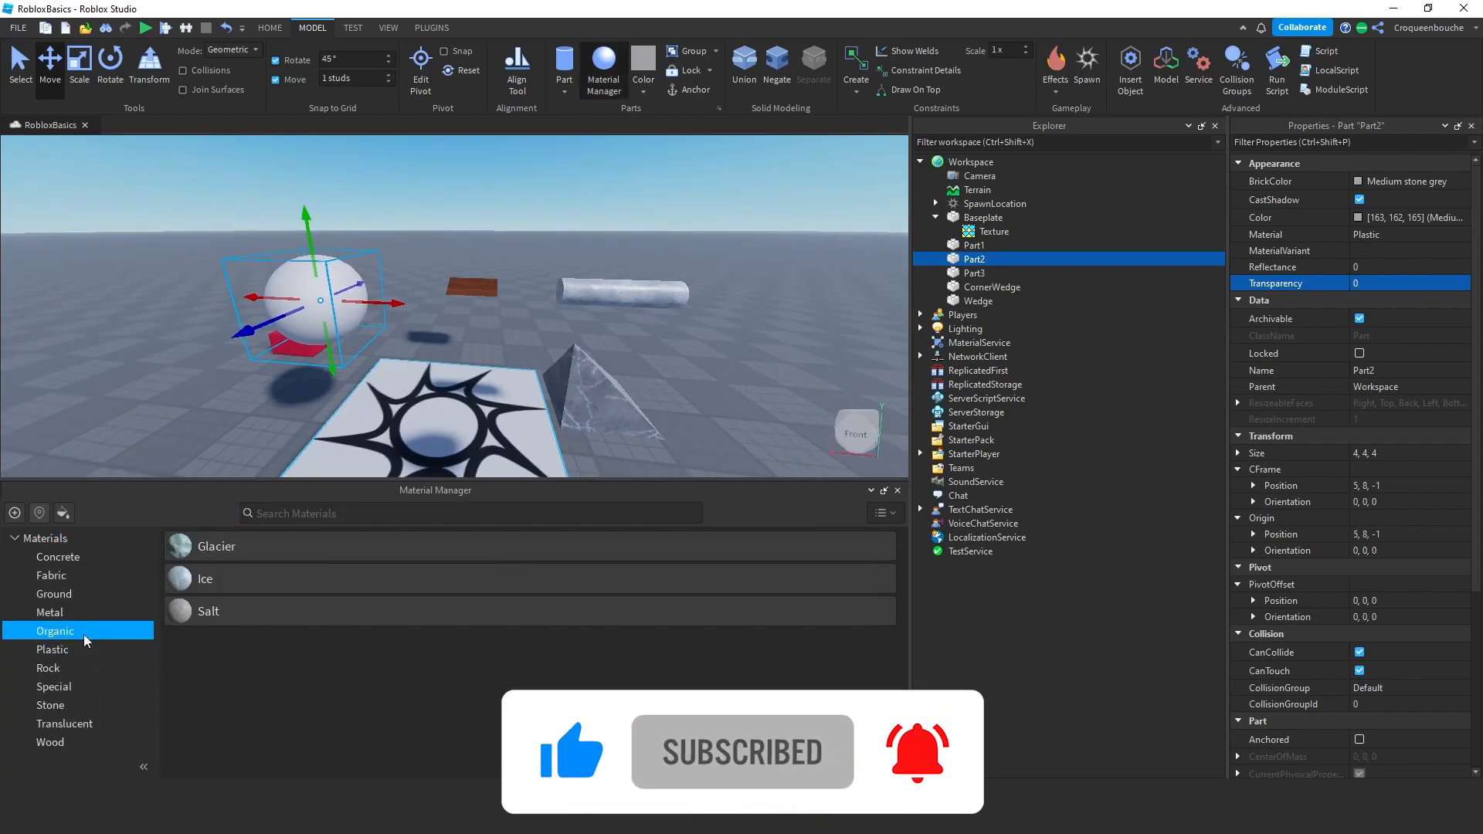
pyautogui.click(85, 613)
pyautogui.click(86, 593)
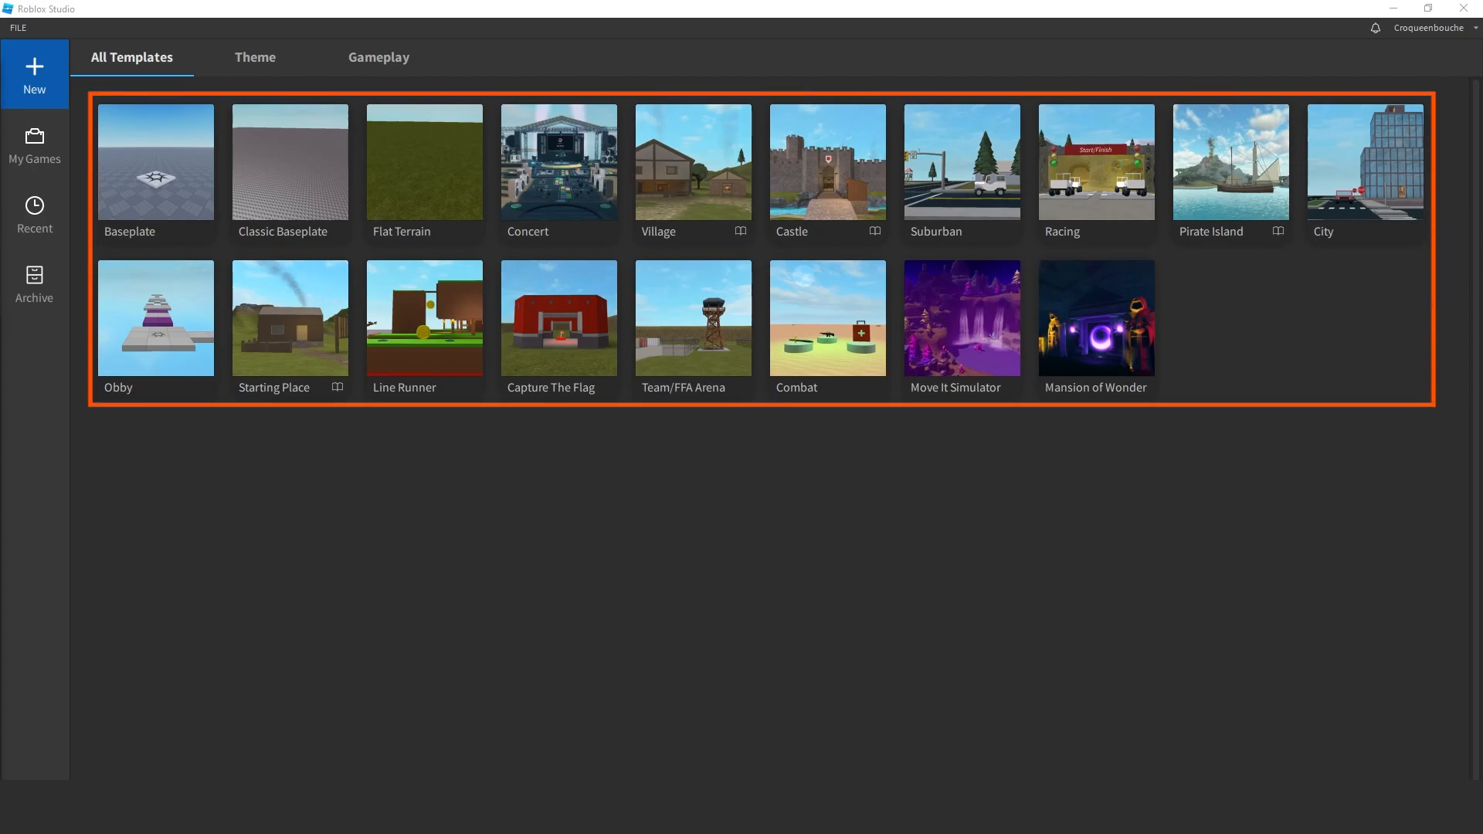
# - Create a new place from the Baseplate template
pyautogui.click(162, 184)
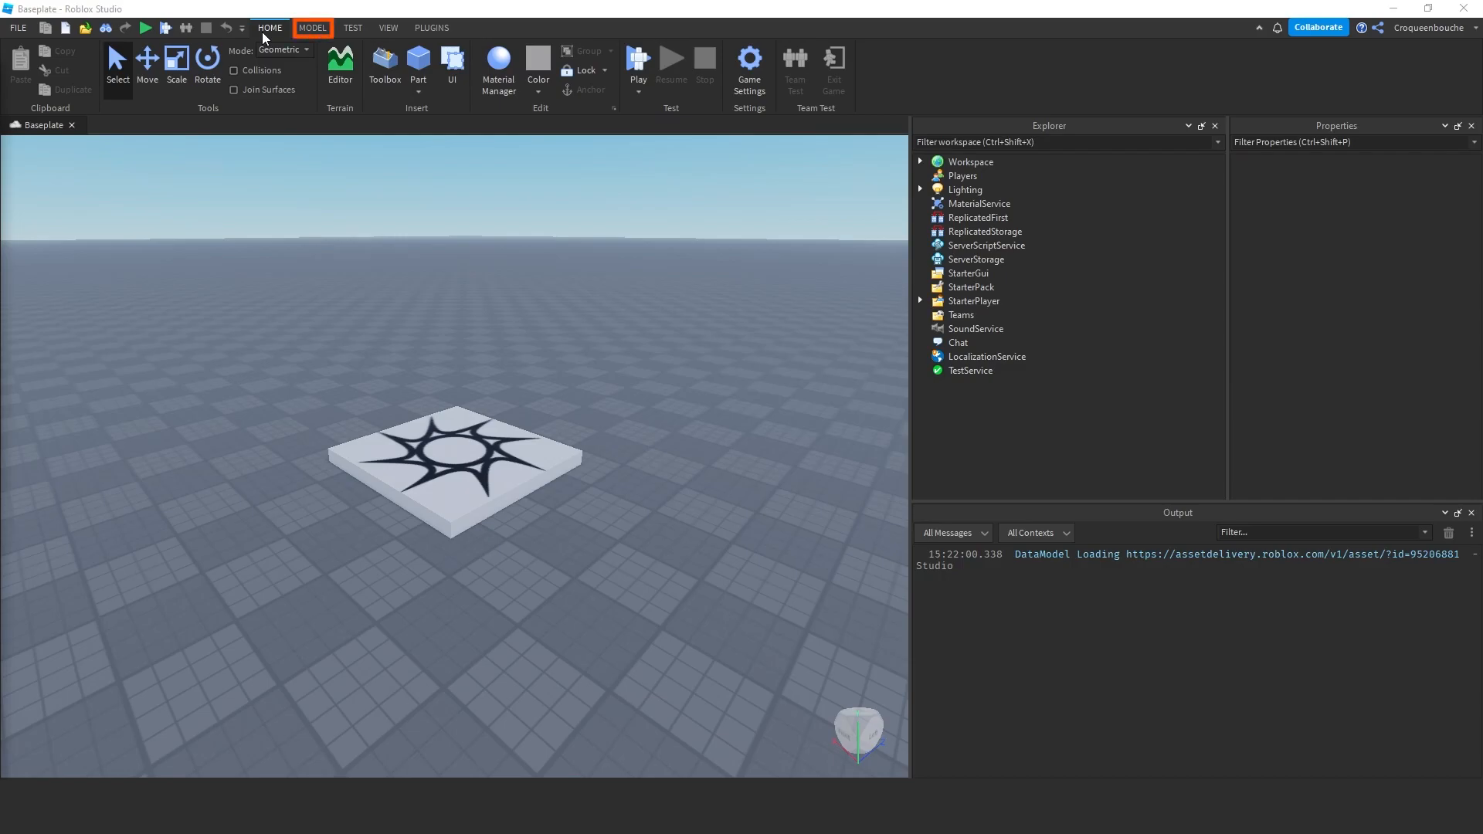
# - Look over the modelling tools, the testing tools and the available play modes
pyautogui.click(312, 28)
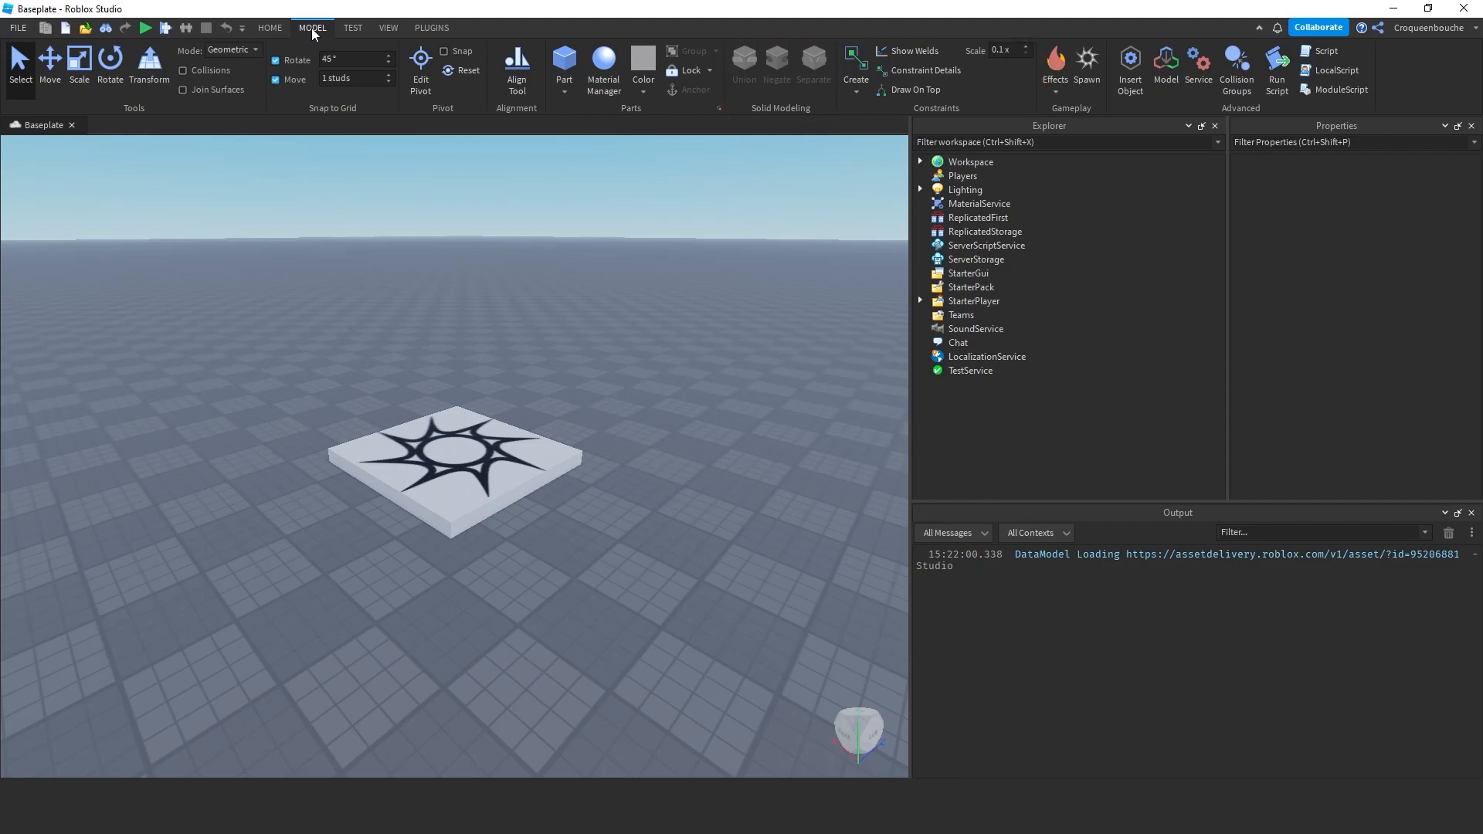
pyautogui.click(353, 29)
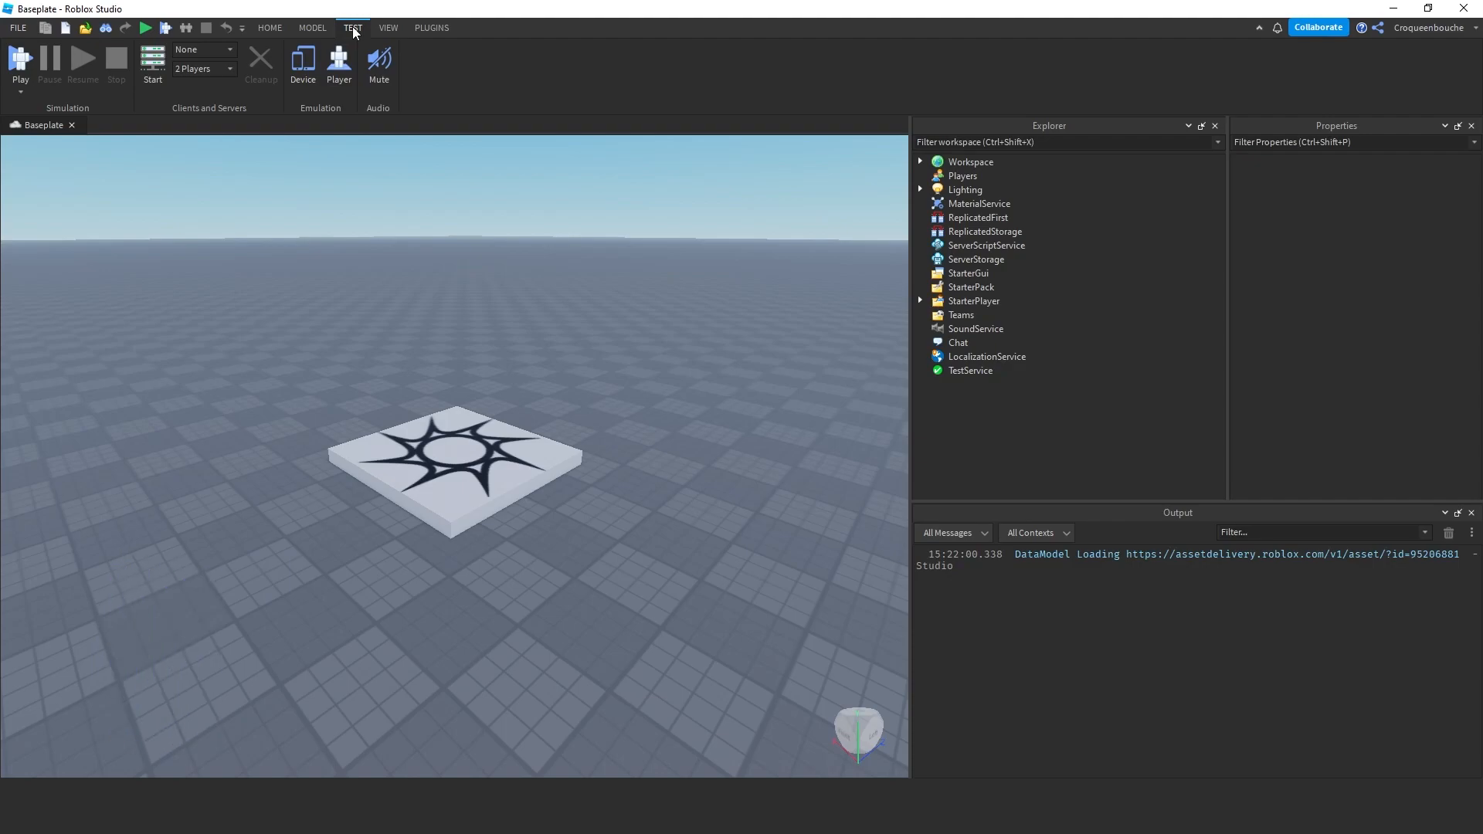
pyautogui.click(21, 92)
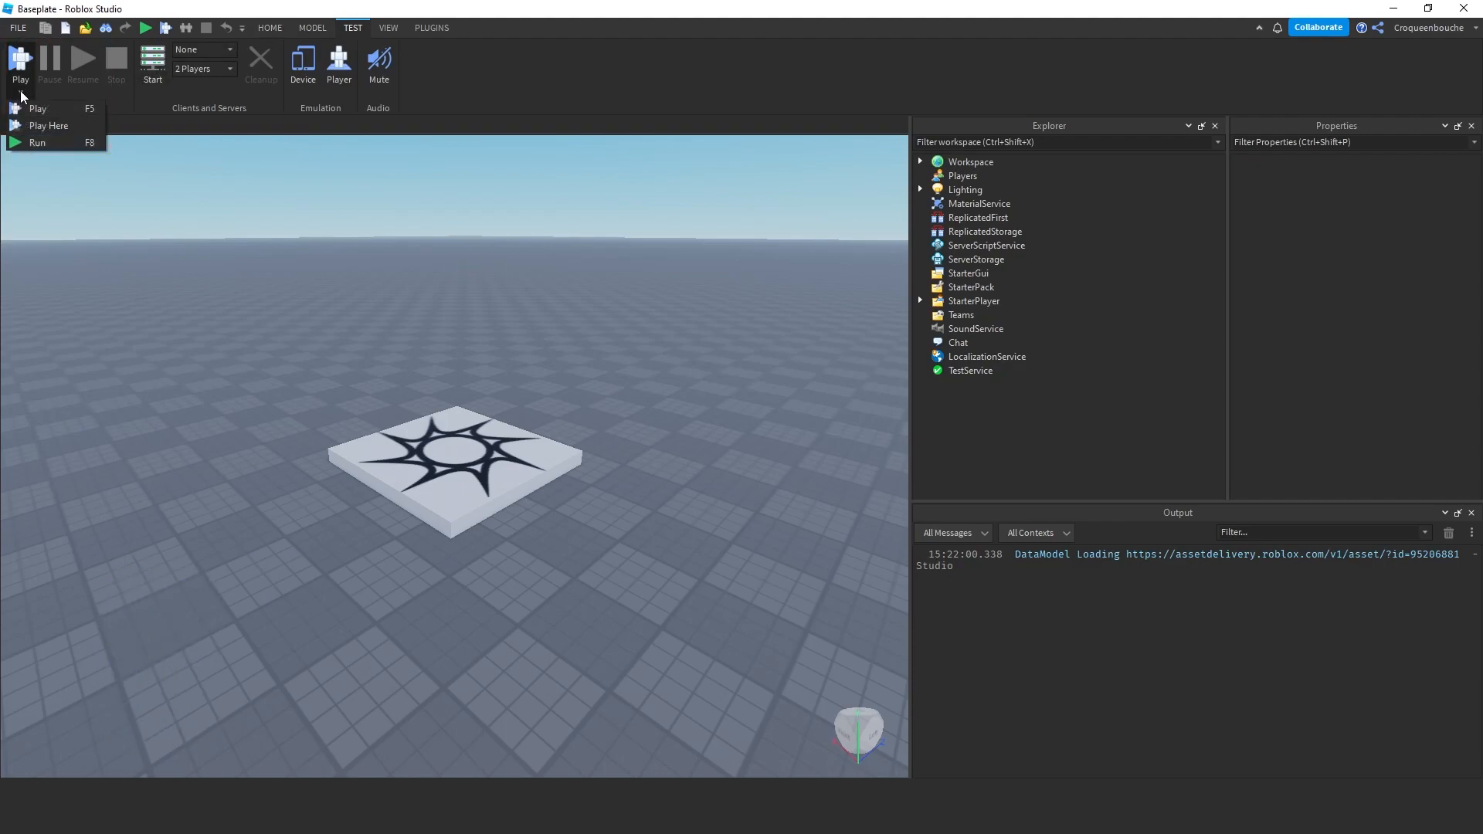
pyautogui.click(21, 91)
# - Hide the Explorer, Properties and Output windows
pyautogui.click(389, 30)
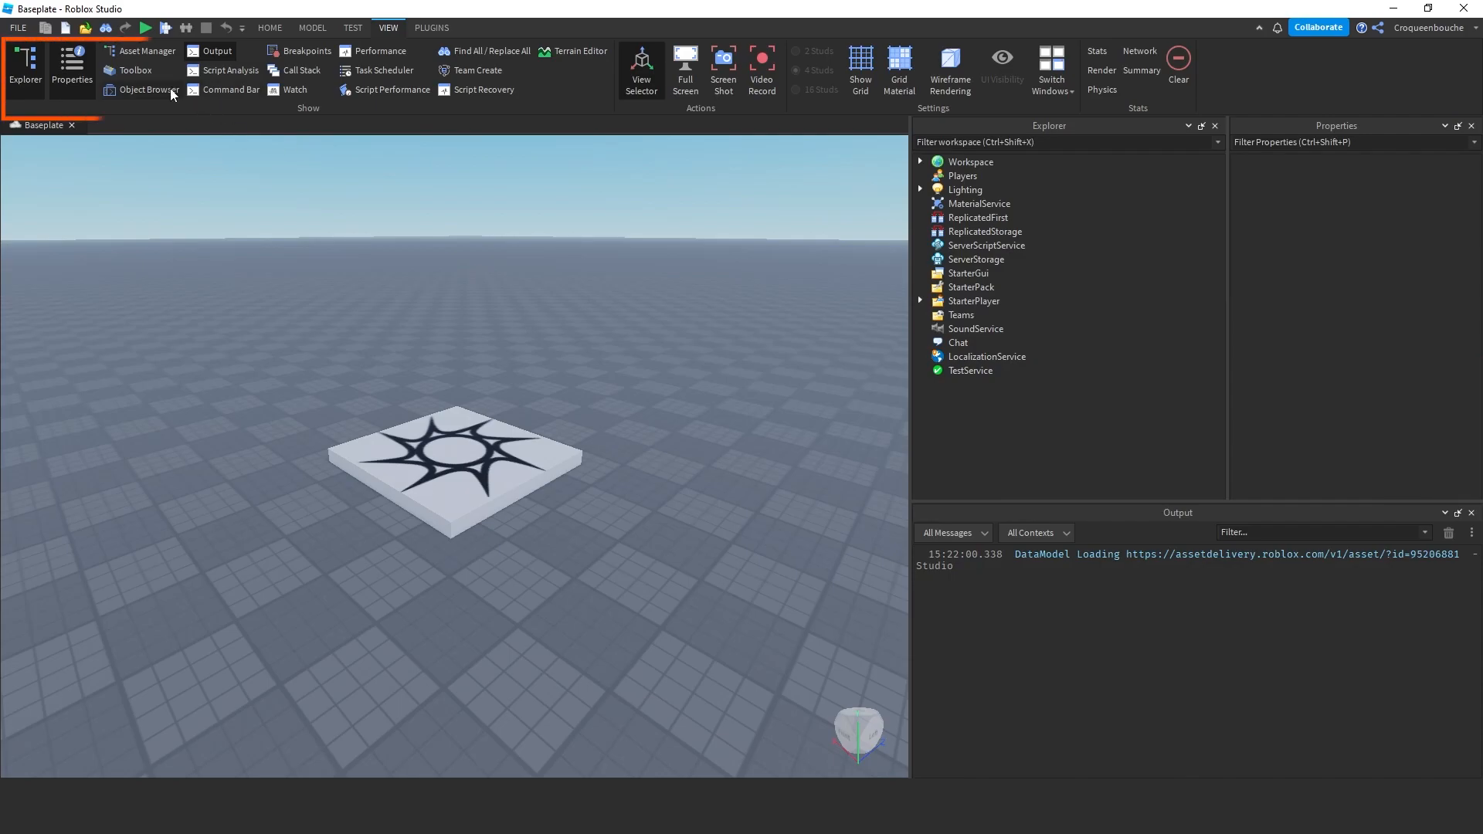
pyautogui.click(26, 68)
pyautogui.click(72, 70)
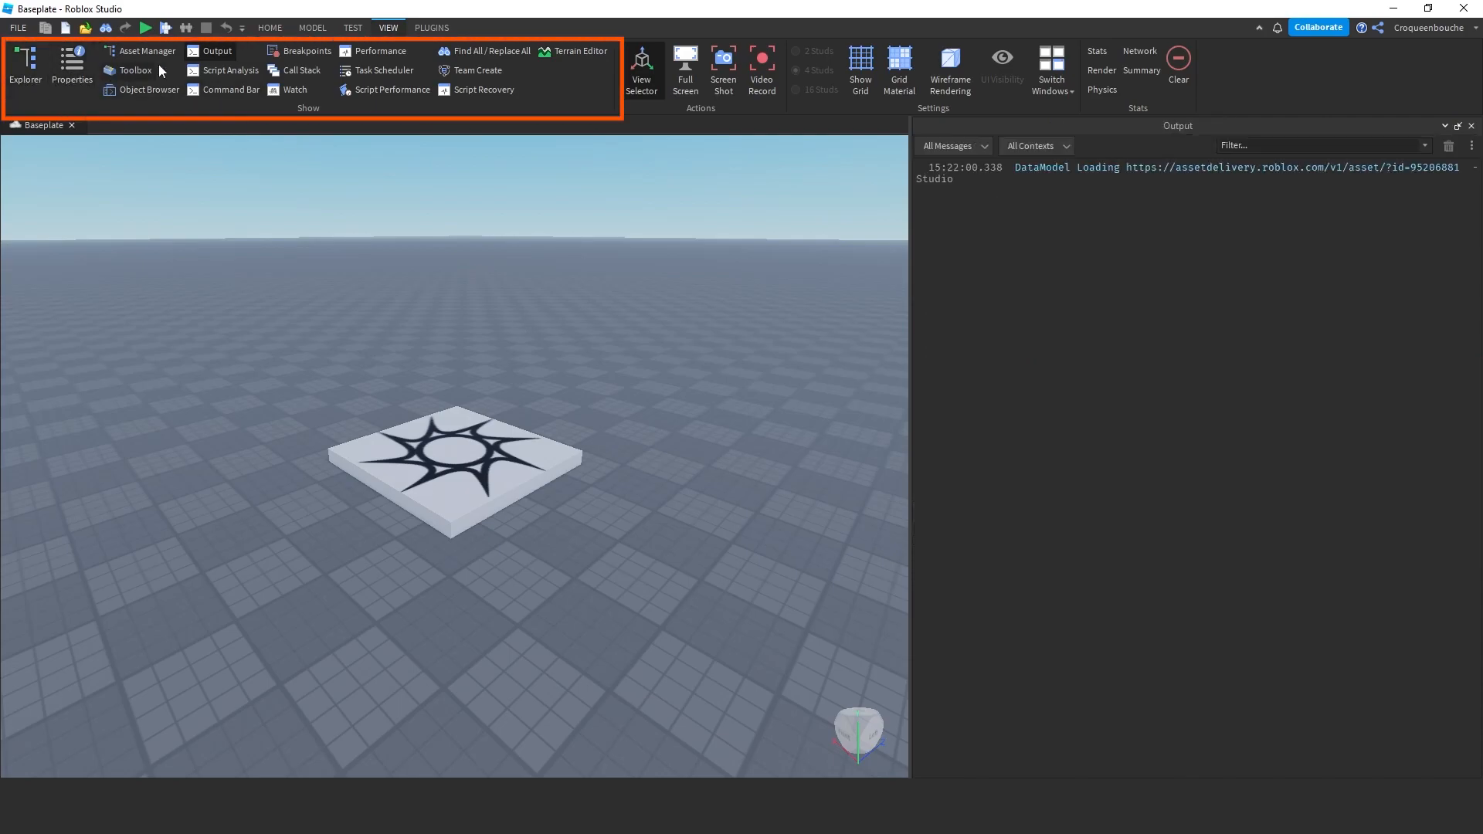
pyautogui.click(209, 52)
# - Show the Watch, Call Stack and Breakpoints windows and hide them again
pyautogui.click(294, 90)
pyautogui.click(294, 71)
pyautogui.click(294, 51)
pyautogui.click(294, 50)
pyautogui.click(287, 71)
pyautogui.click(287, 89)
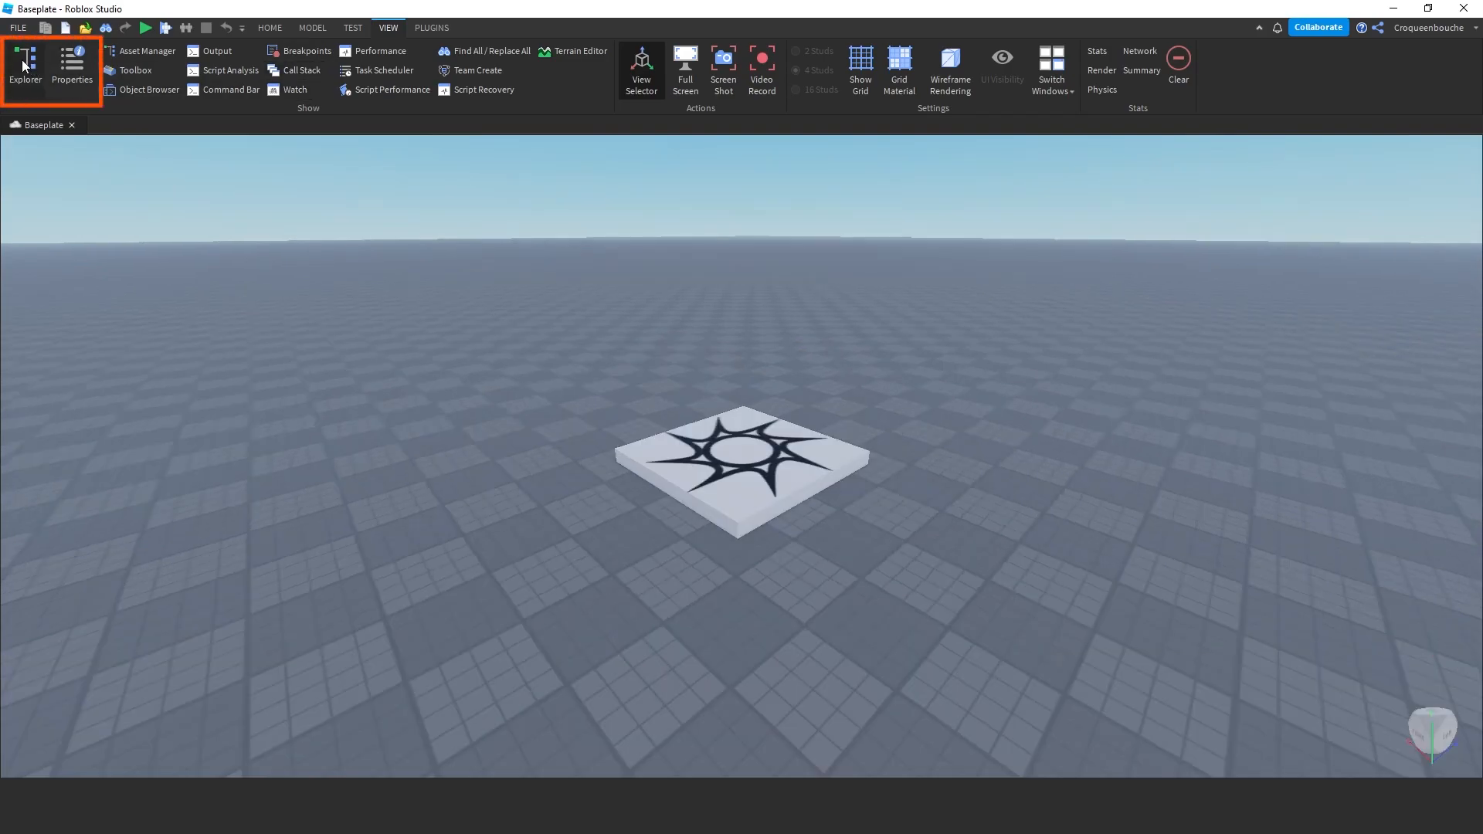
# - Show the Explorer and Properties windows again, and briefly show the Output window before hiding it
pyautogui.click(25, 68)
pyautogui.click(72, 68)
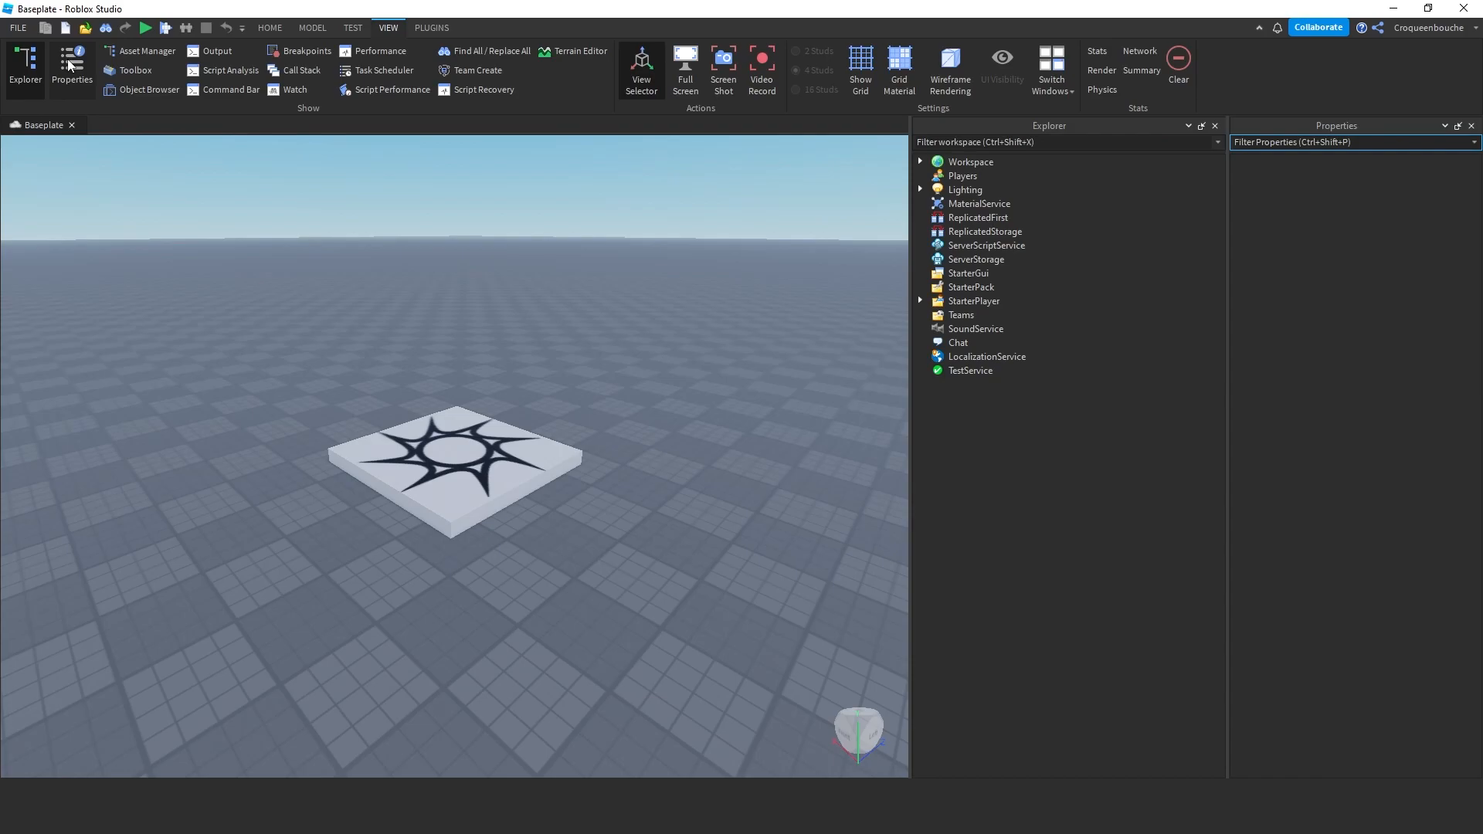
pyautogui.click(217, 62)
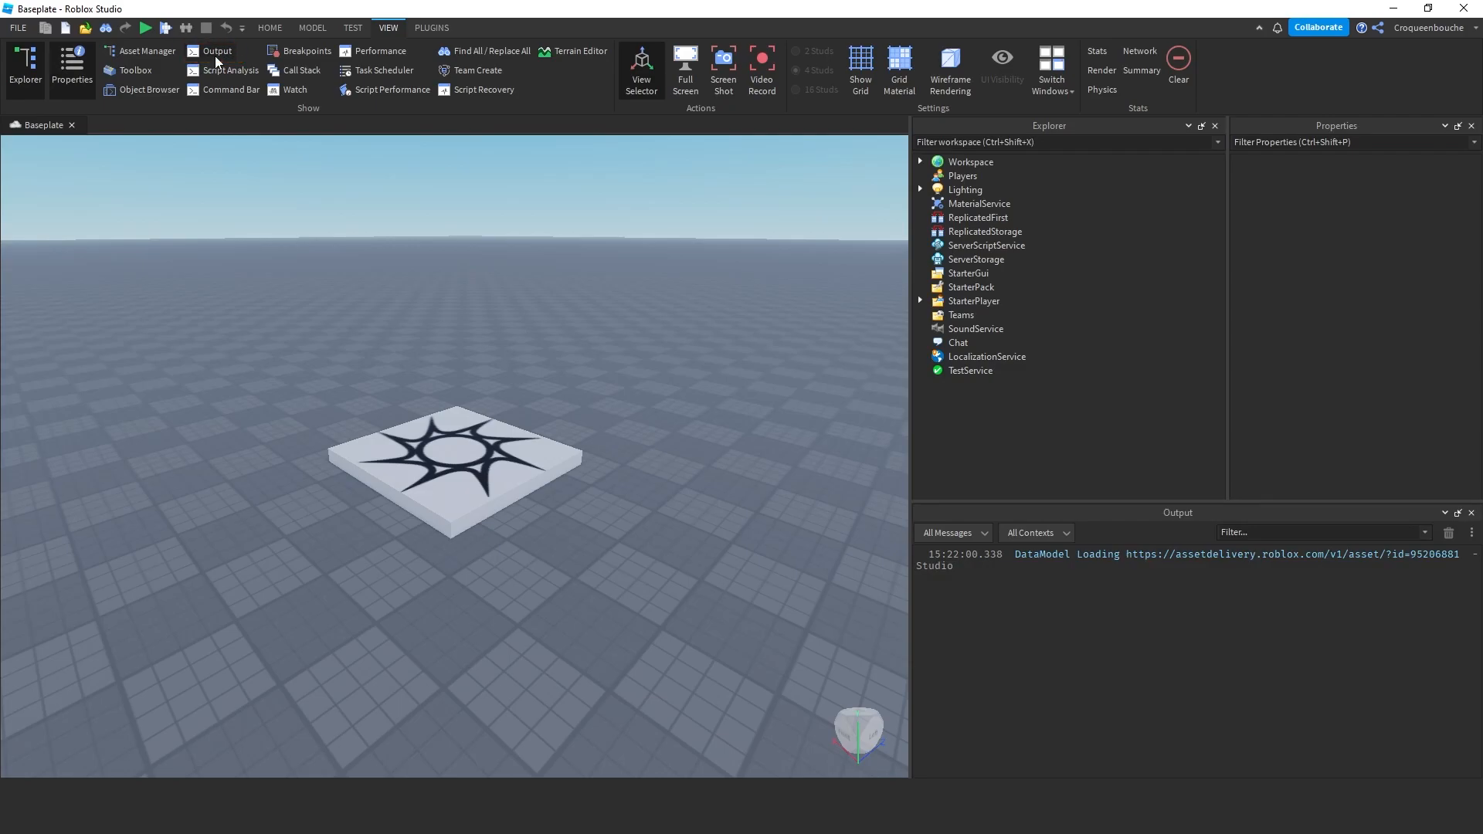
pyautogui.click(214, 56)
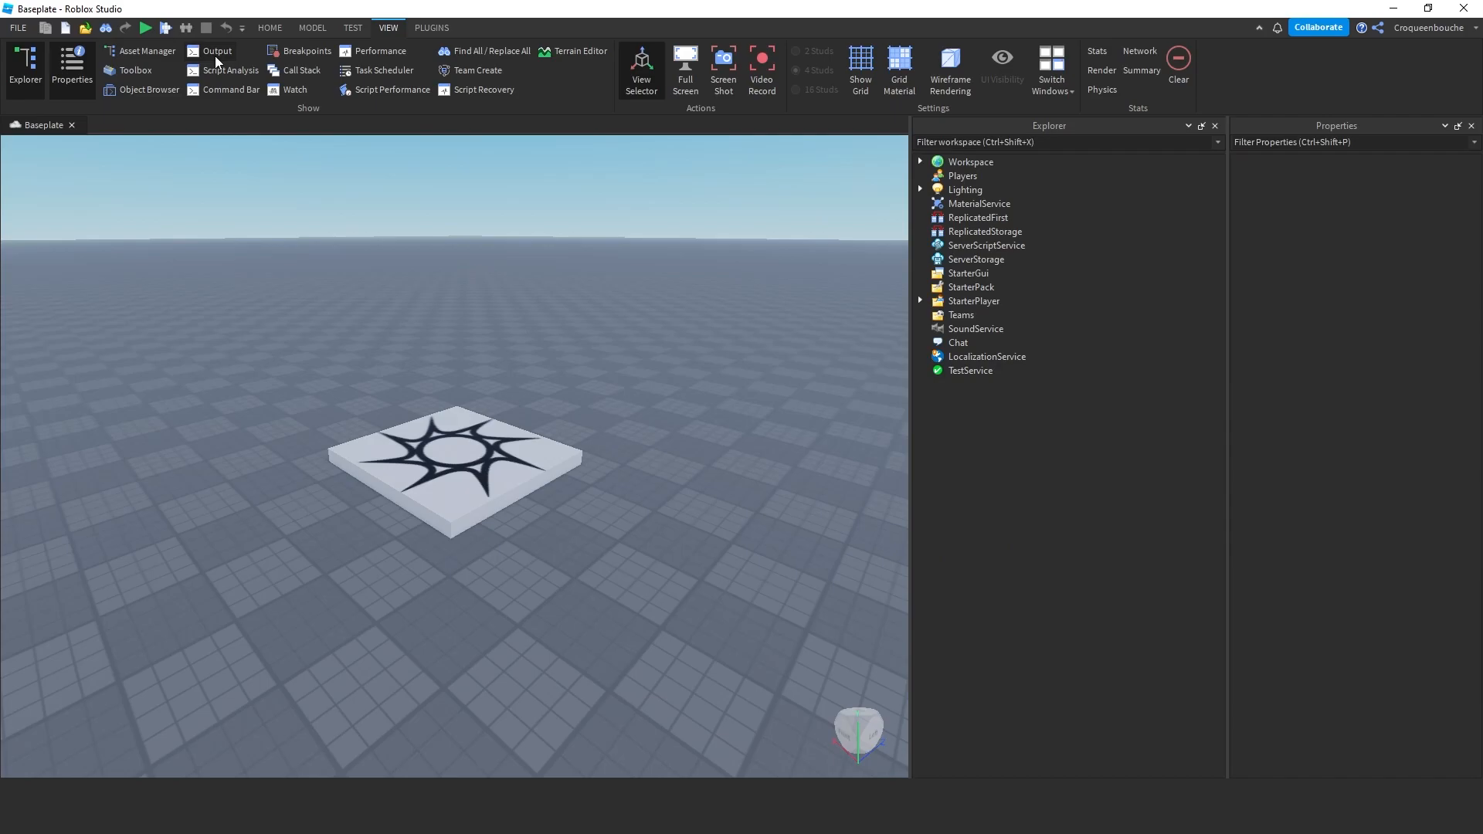
# - Look over the plugin tools and return to the general editing tools
pyautogui.click(432, 31)
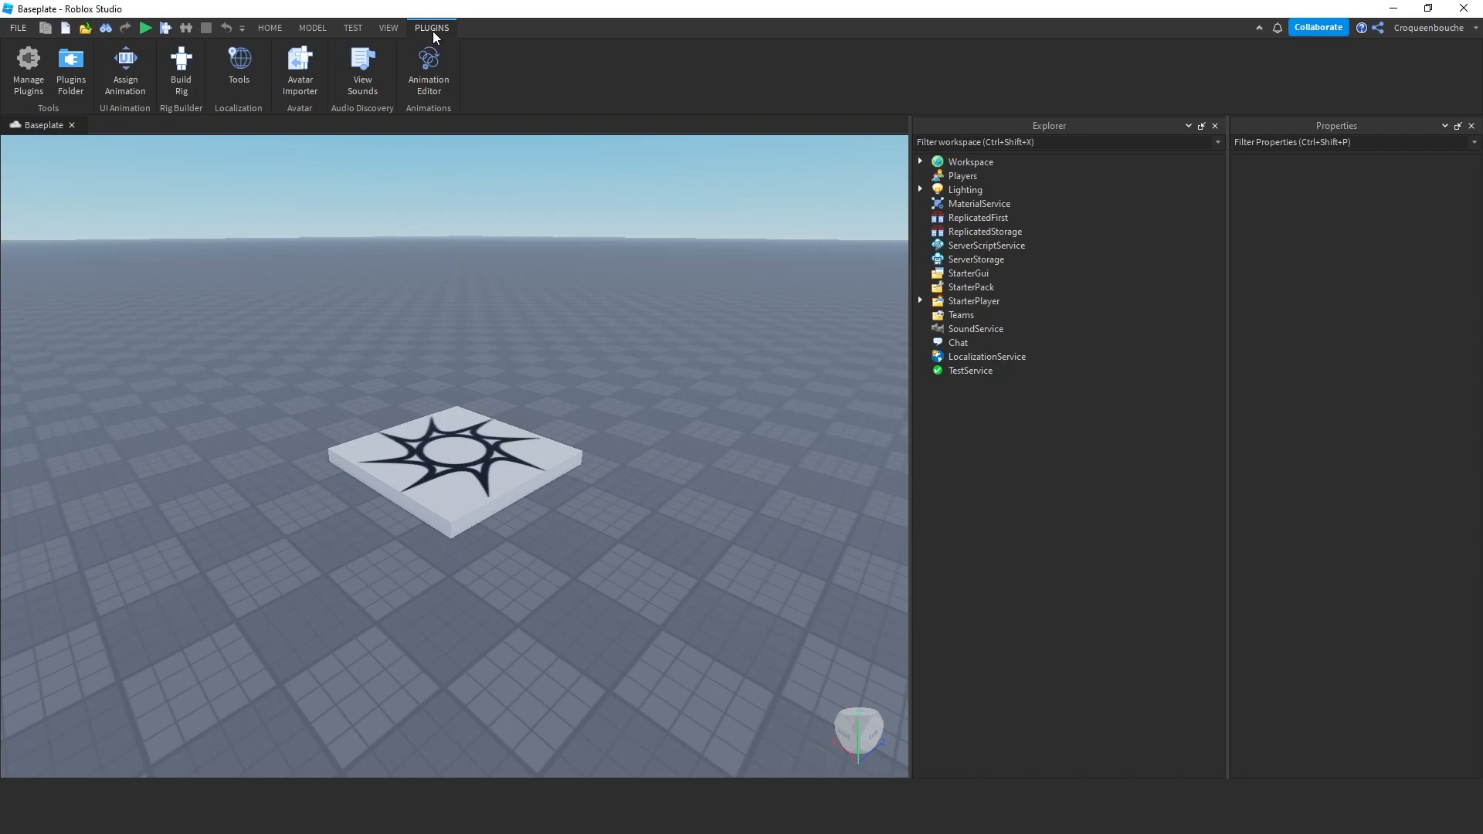
pyautogui.click(270, 28)
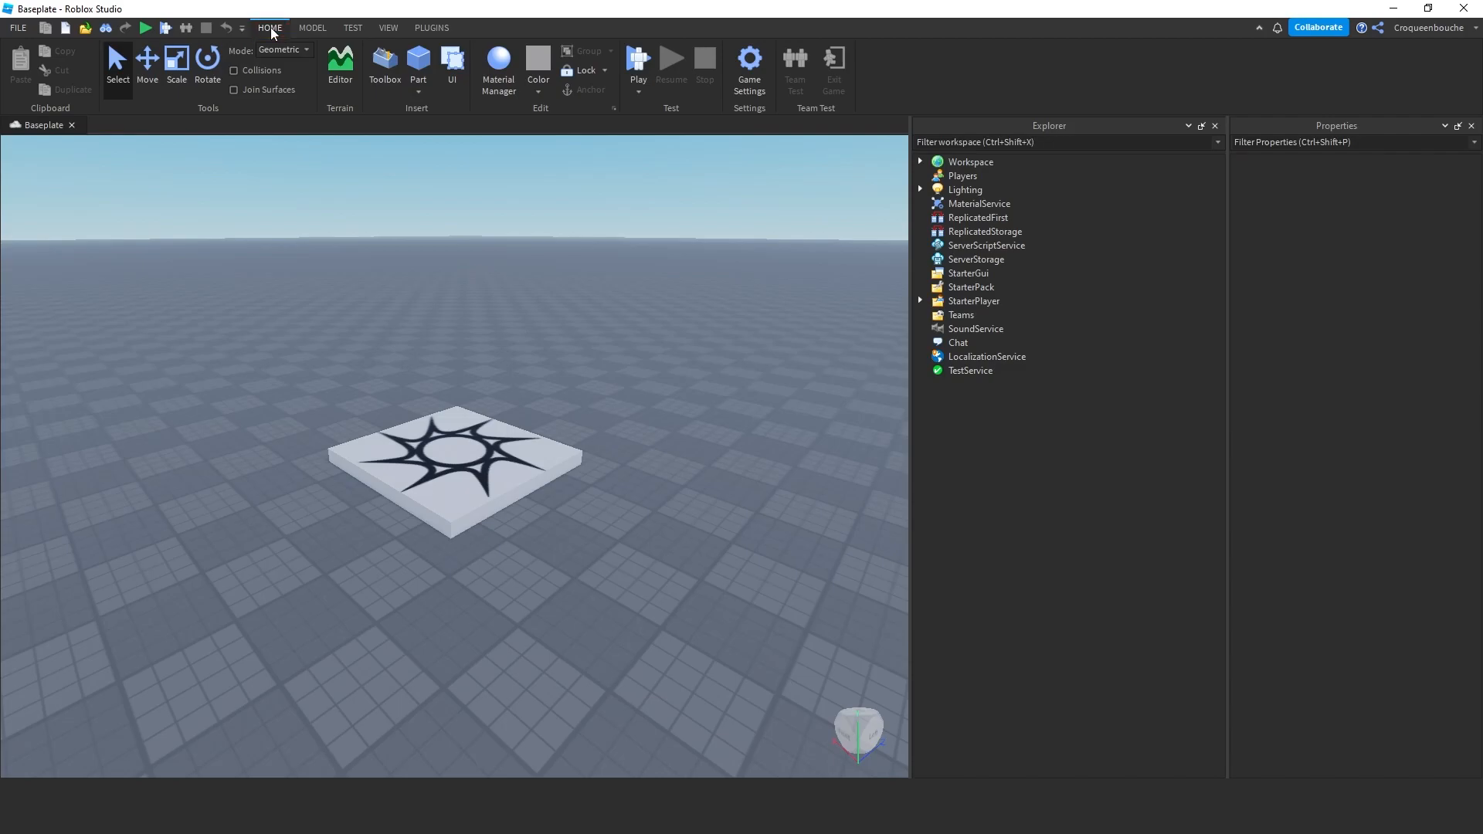
# - Save the place to a local file named RobloxBasics in the Roblox Studio Basics folder
pyautogui.click(18, 29)
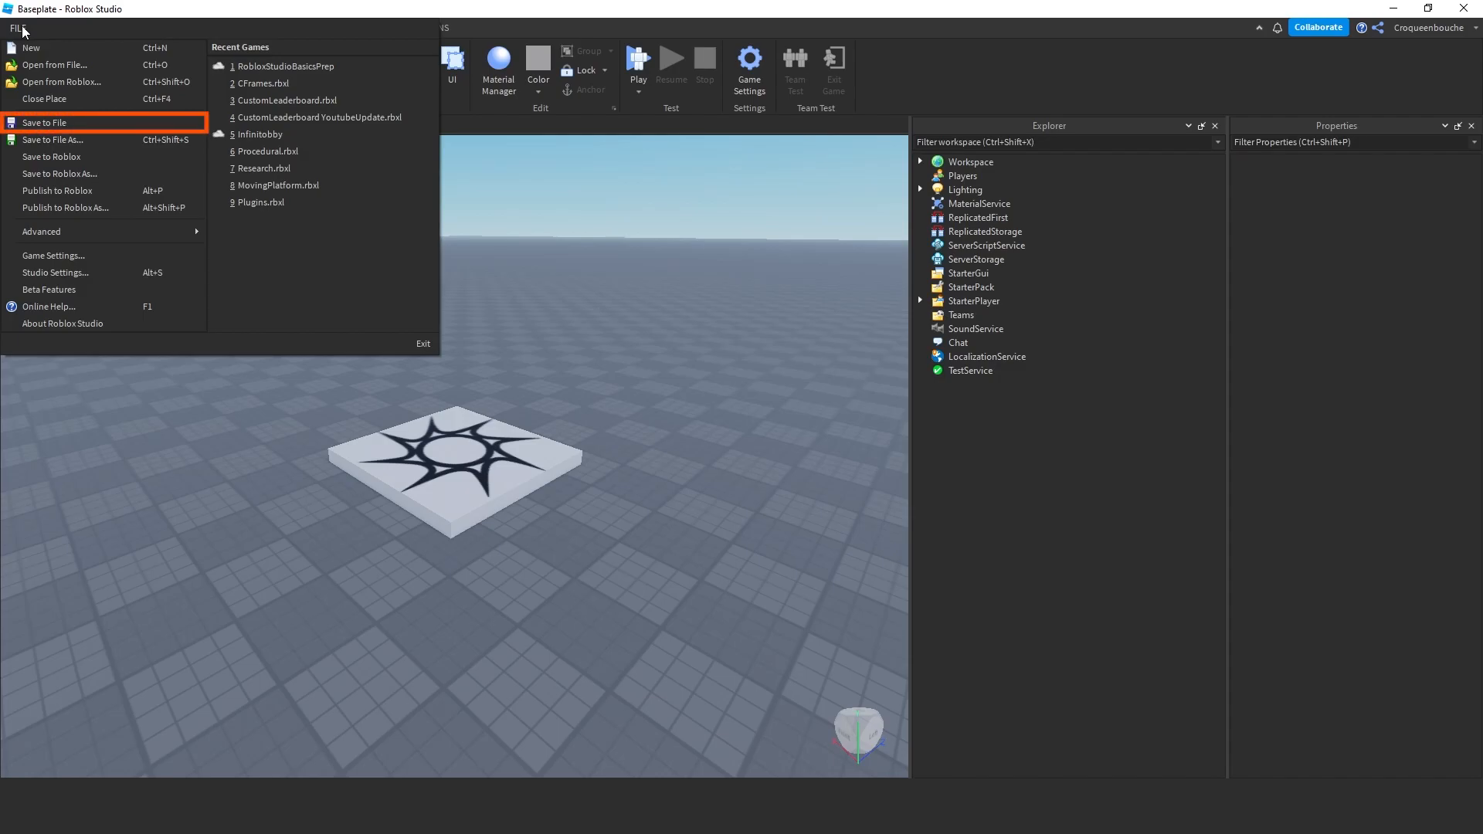
pyautogui.click(52, 122)
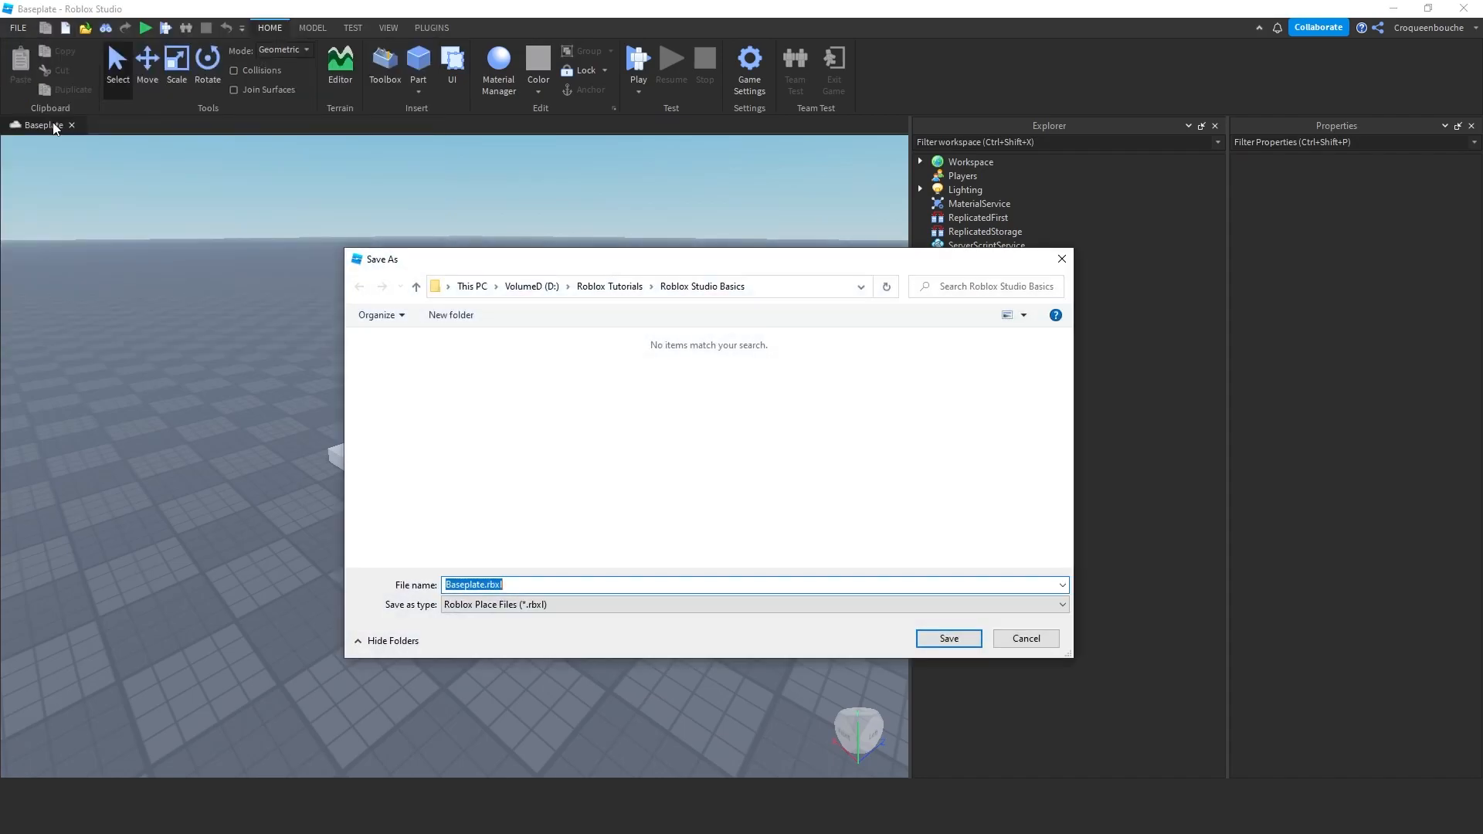
pyautogui.write('RobloxBasics')
pyautogui.press('Return')
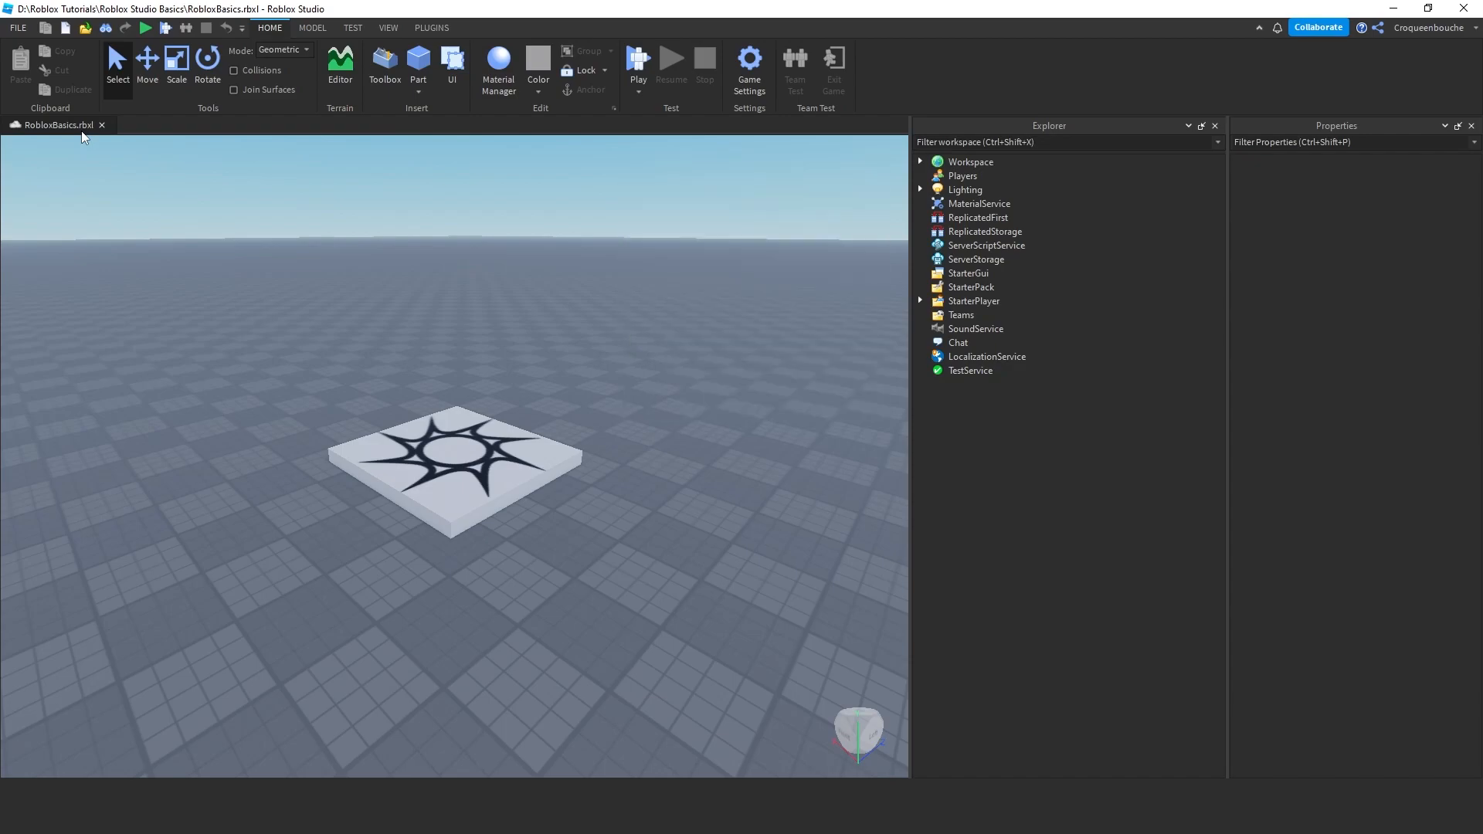
# - Save the place to Roblox as a new game named RobloxBasics
pyautogui.click(17, 29)
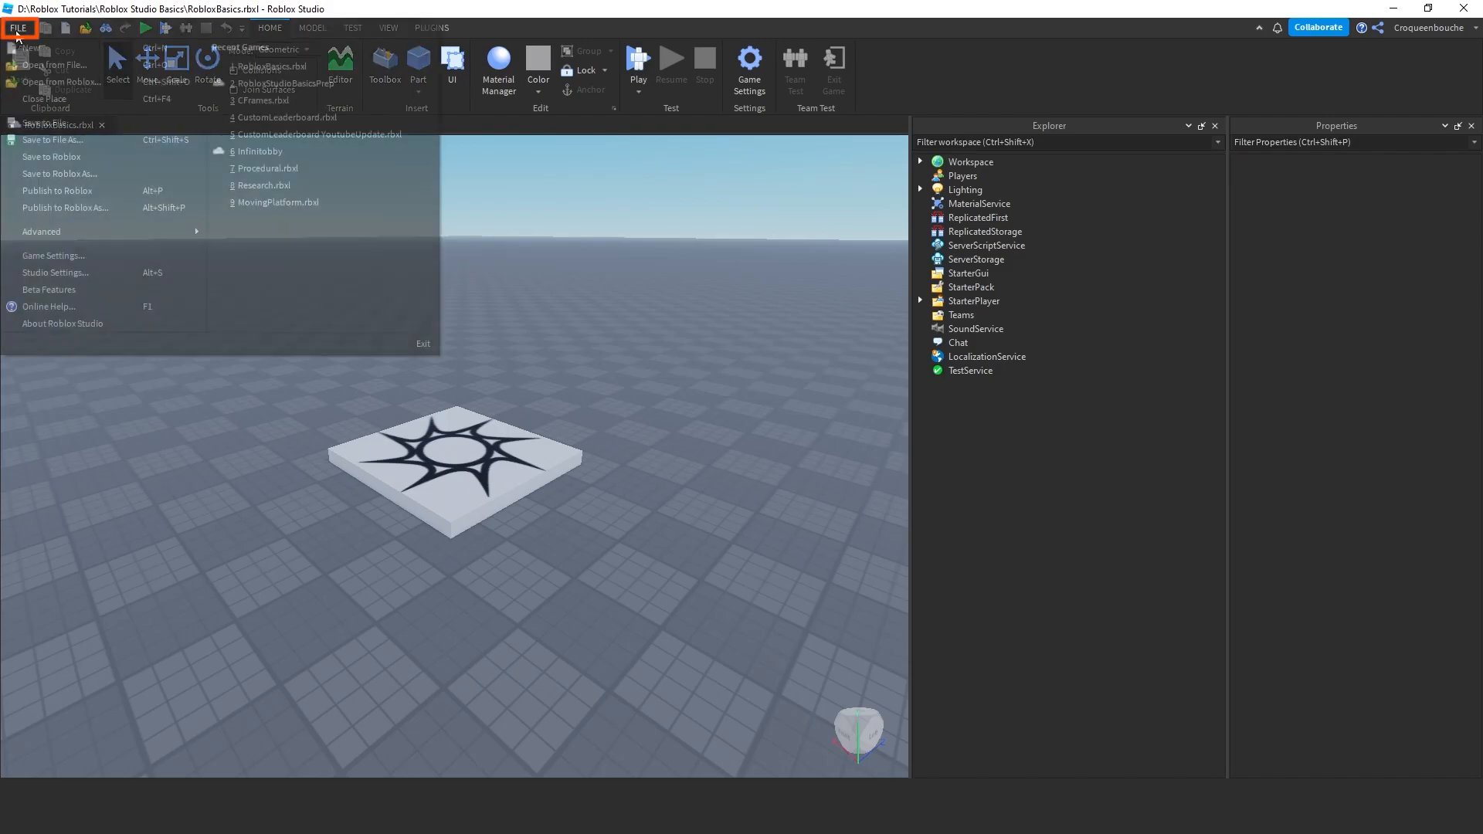
pyautogui.click(60, 159)
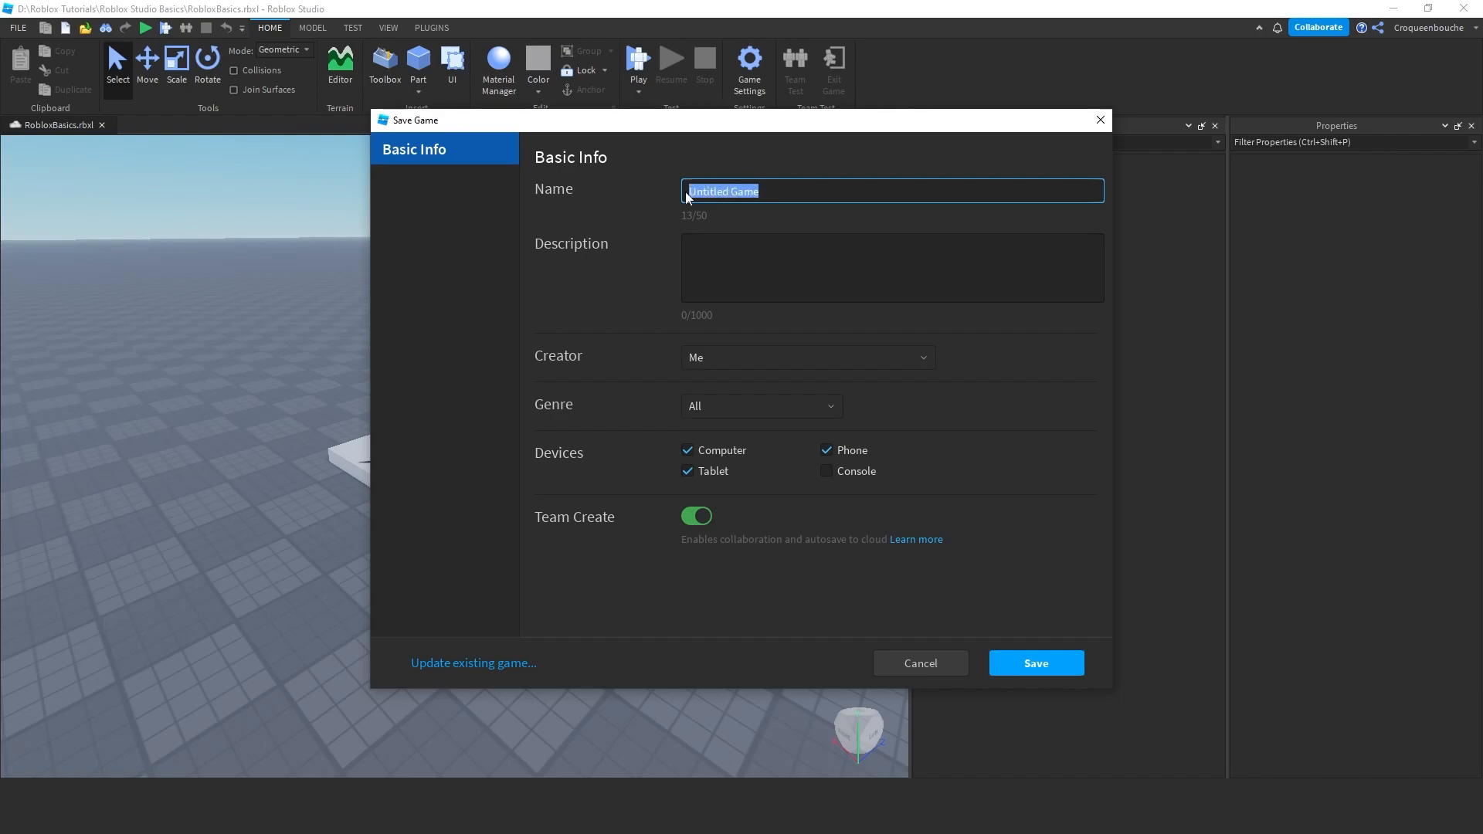
pyautogui.write('Roblox')
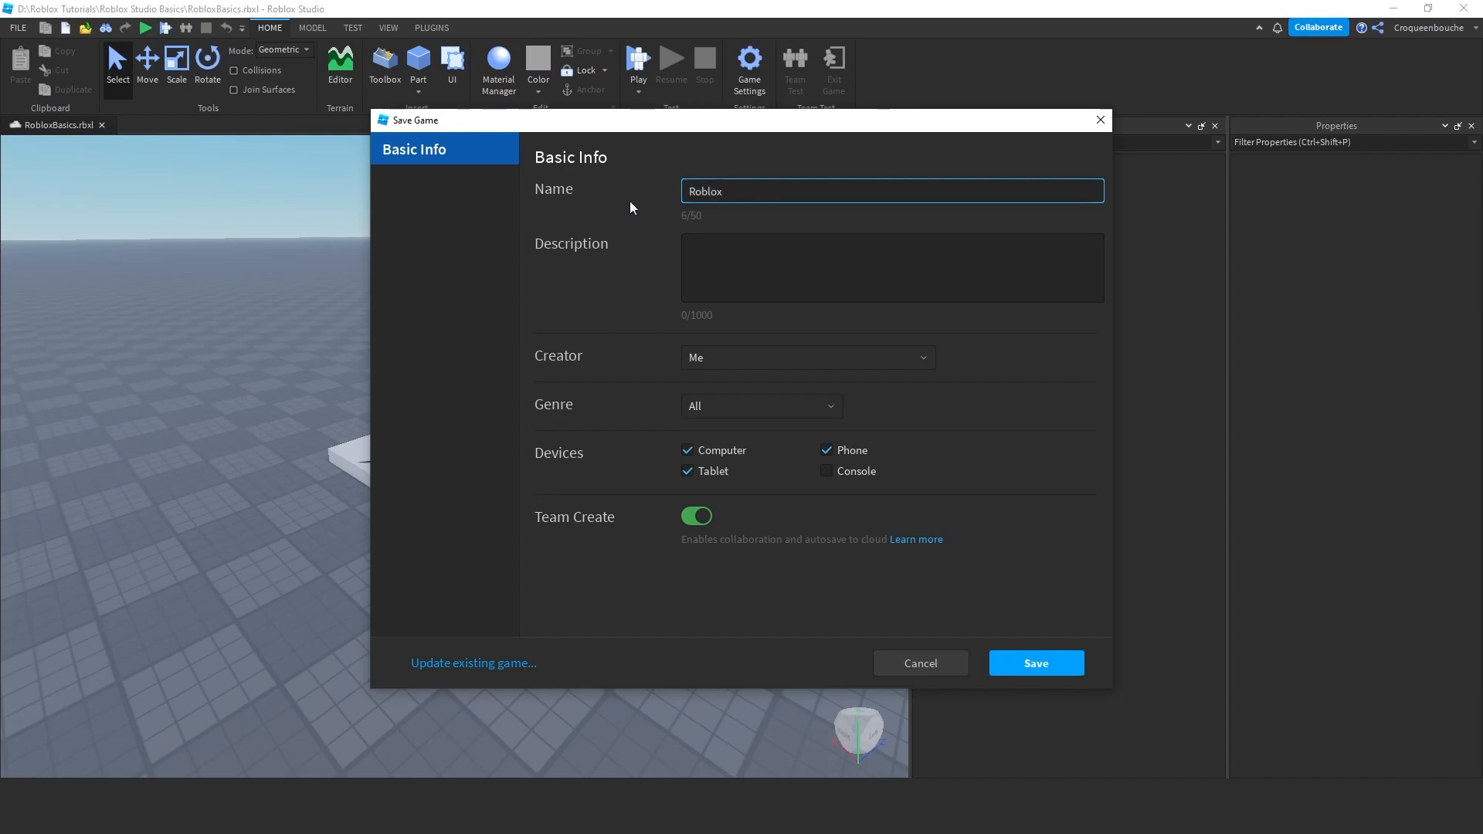
pyautogui.write('Basics')
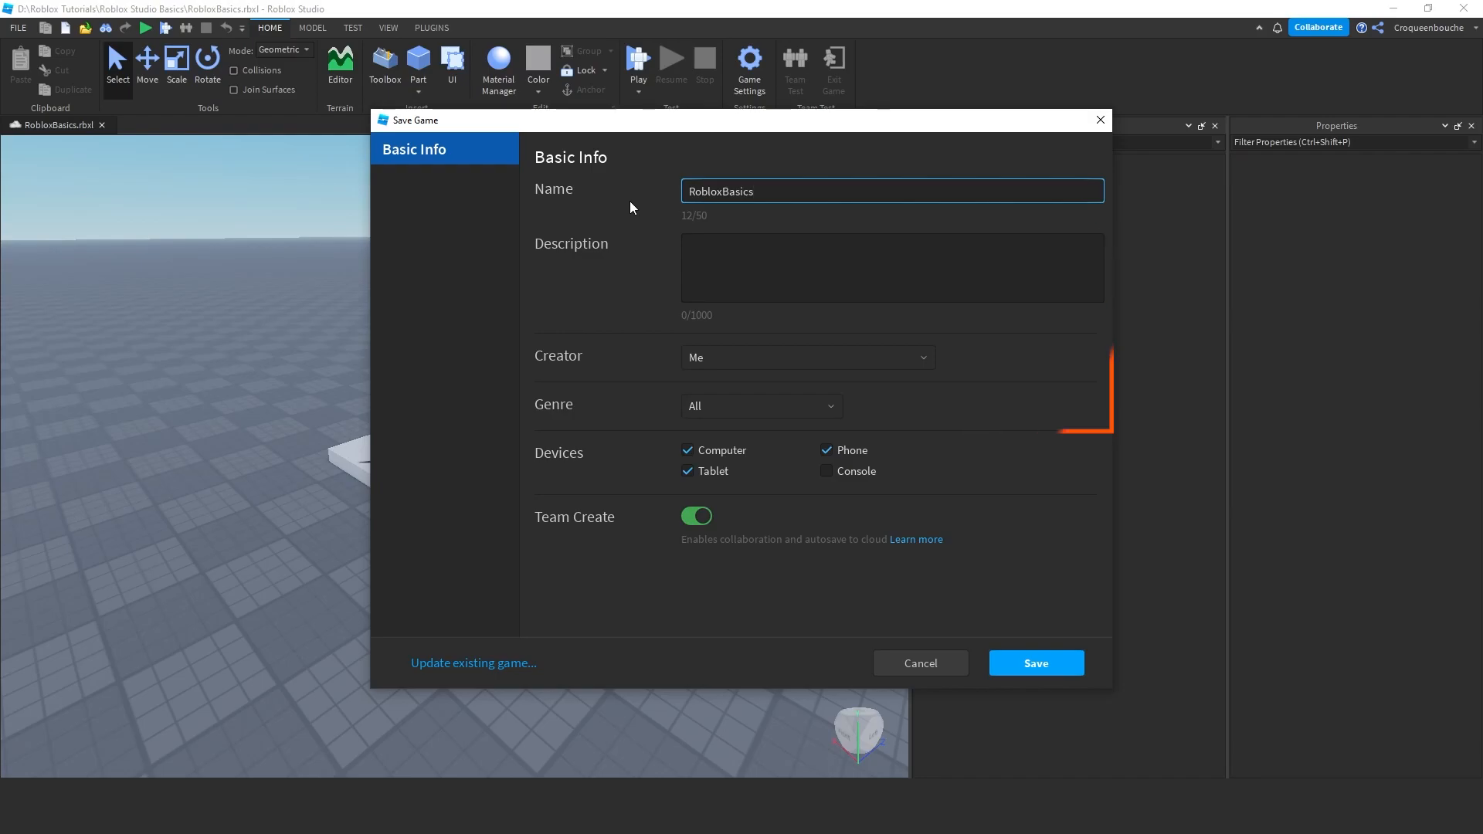
pyautogui.click(1045, 662)
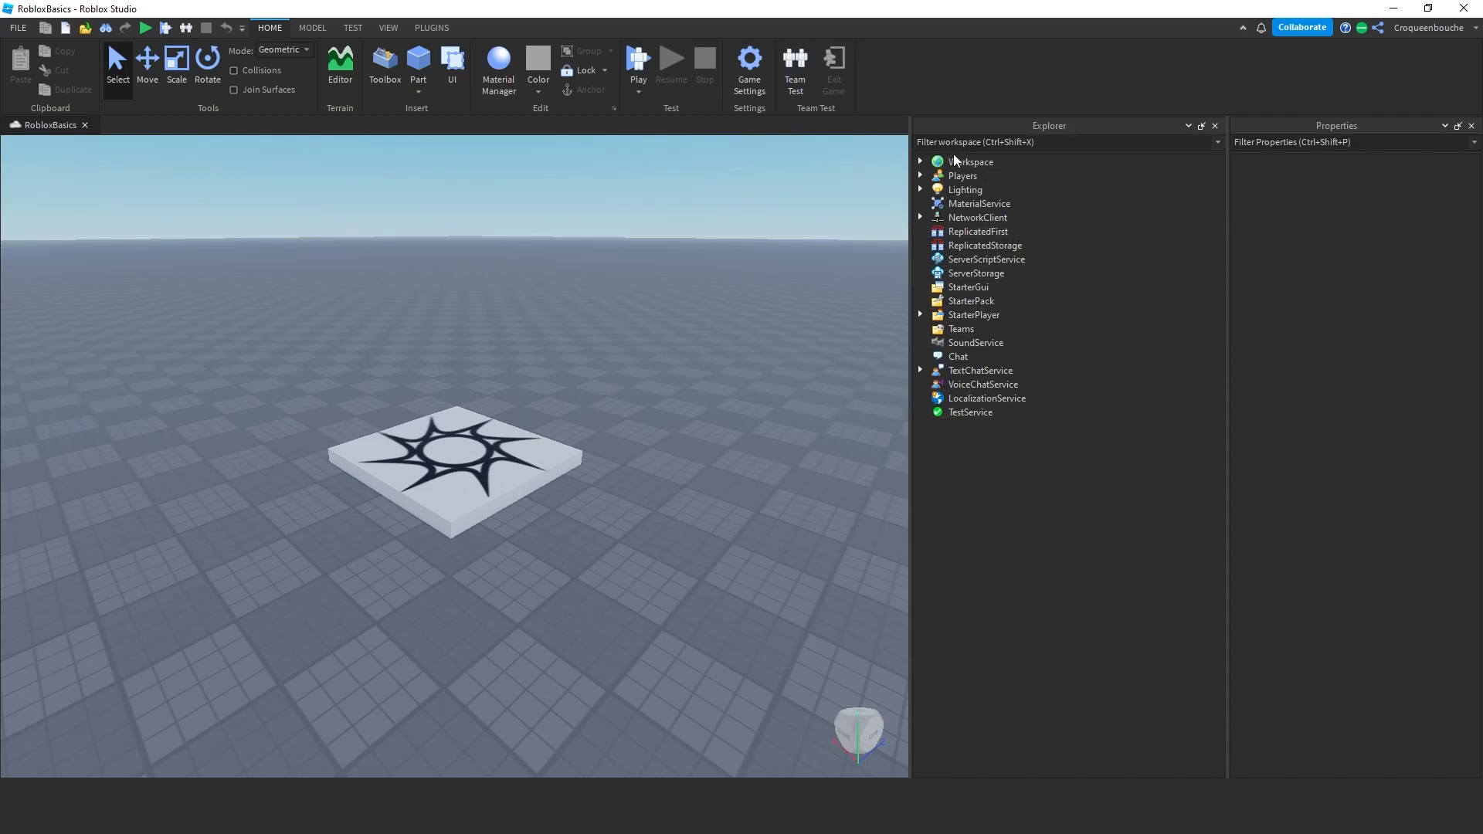
# - Expand the Workspace, inspect the properties of SpawnLocation and Baseplate, and reveal the Baseplate's child objects
pyautogui.click(920, 162)
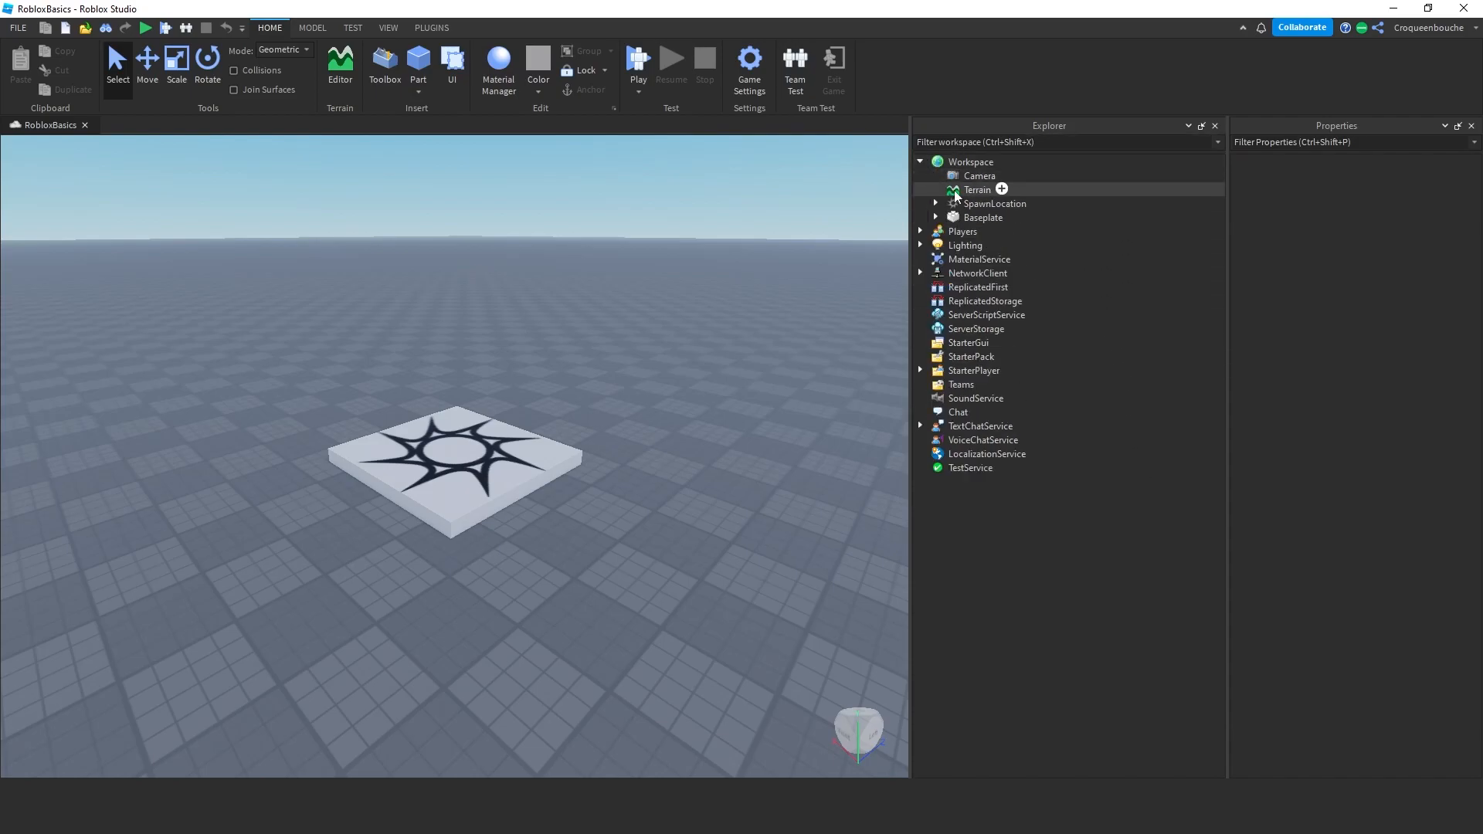
pyautogui.click(993, 204)
pyautogui.click(983, 218)
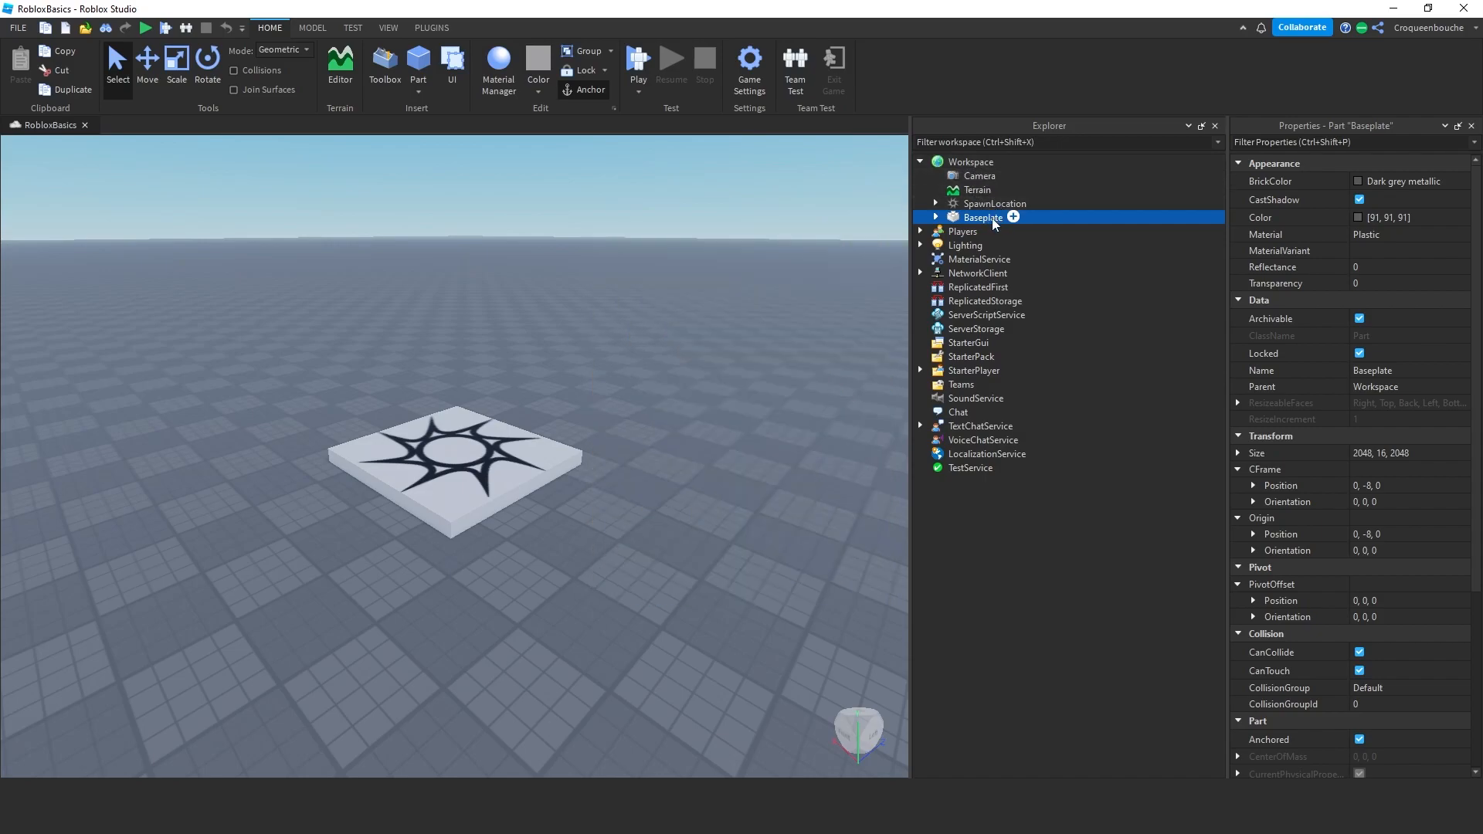
pyautogui.click(936, 217)
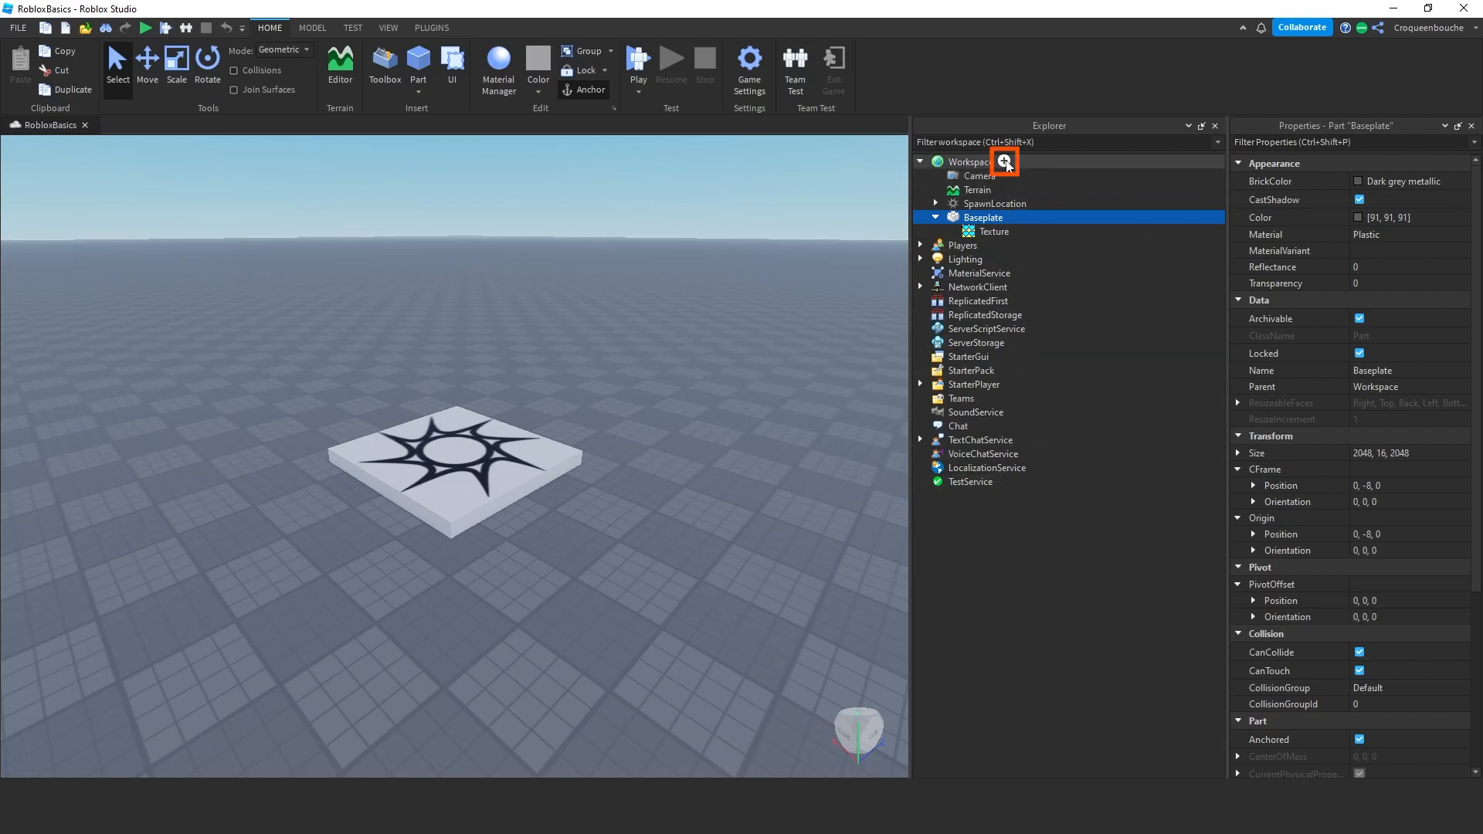
# - Insert a Folder into the Workspace and delete it again
pyautogui.click(1004, 162)
pyautogui.moveTo(1090, 213)
pyautogui.mouseDown()
pyautogui.moveTo(1103, 469)
pyautogui.moveTo(1086, 503)
pyautogui.moveTo(1089, 215)
pyautogui.mouseUp()
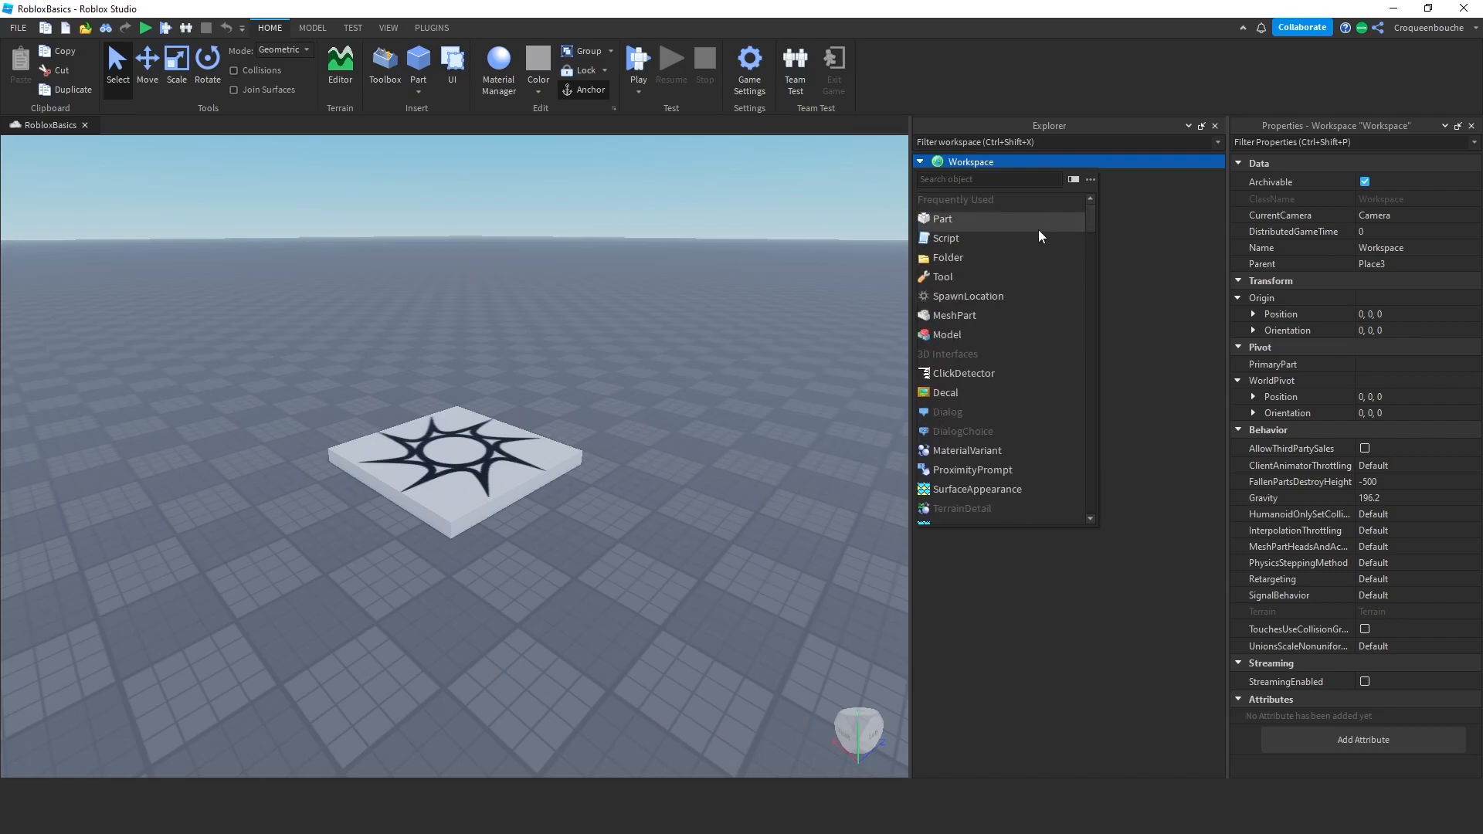
pyautogui.click(975, 266)
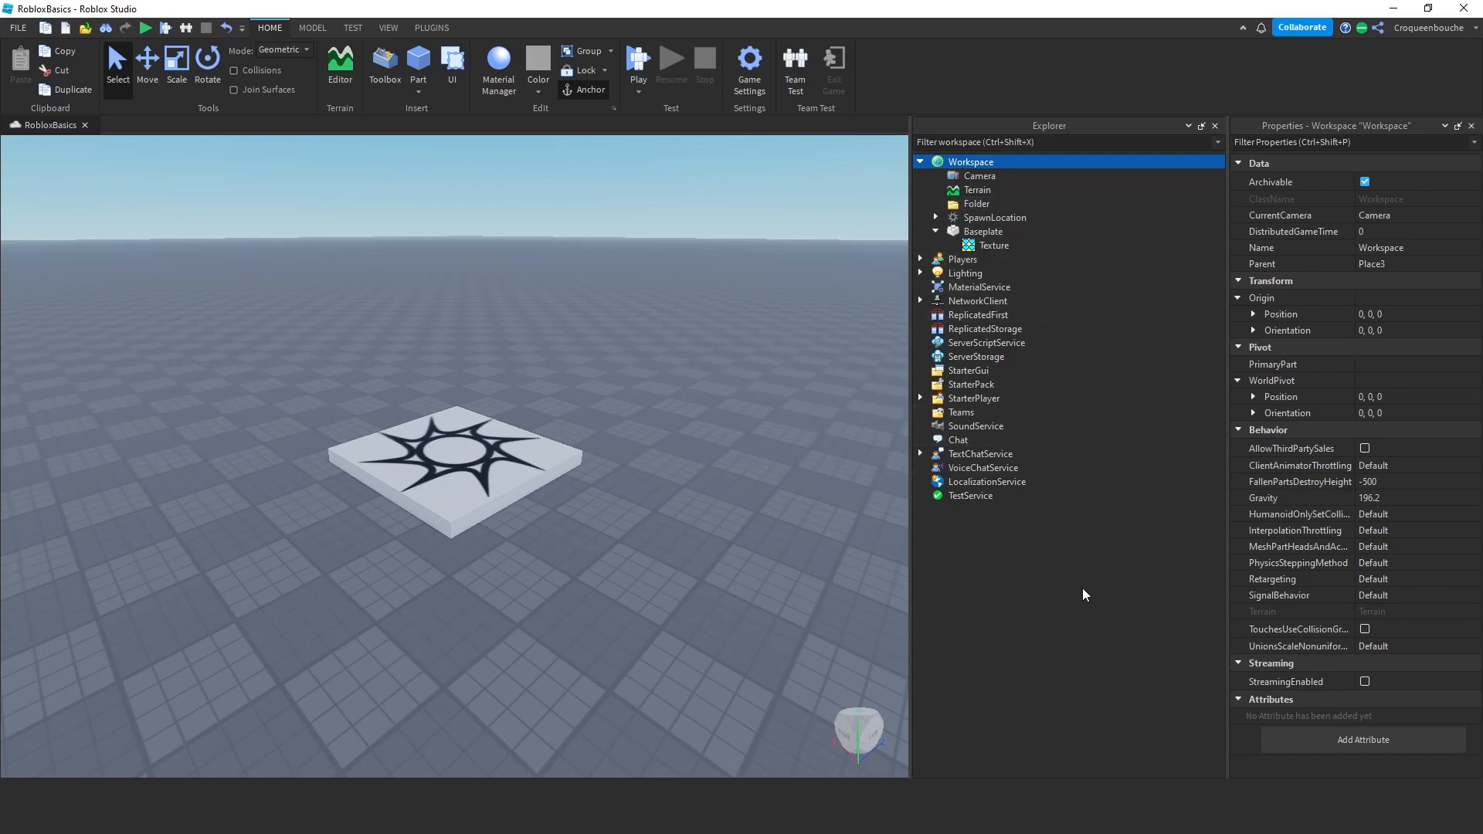
pyautogui.click(981, 204)
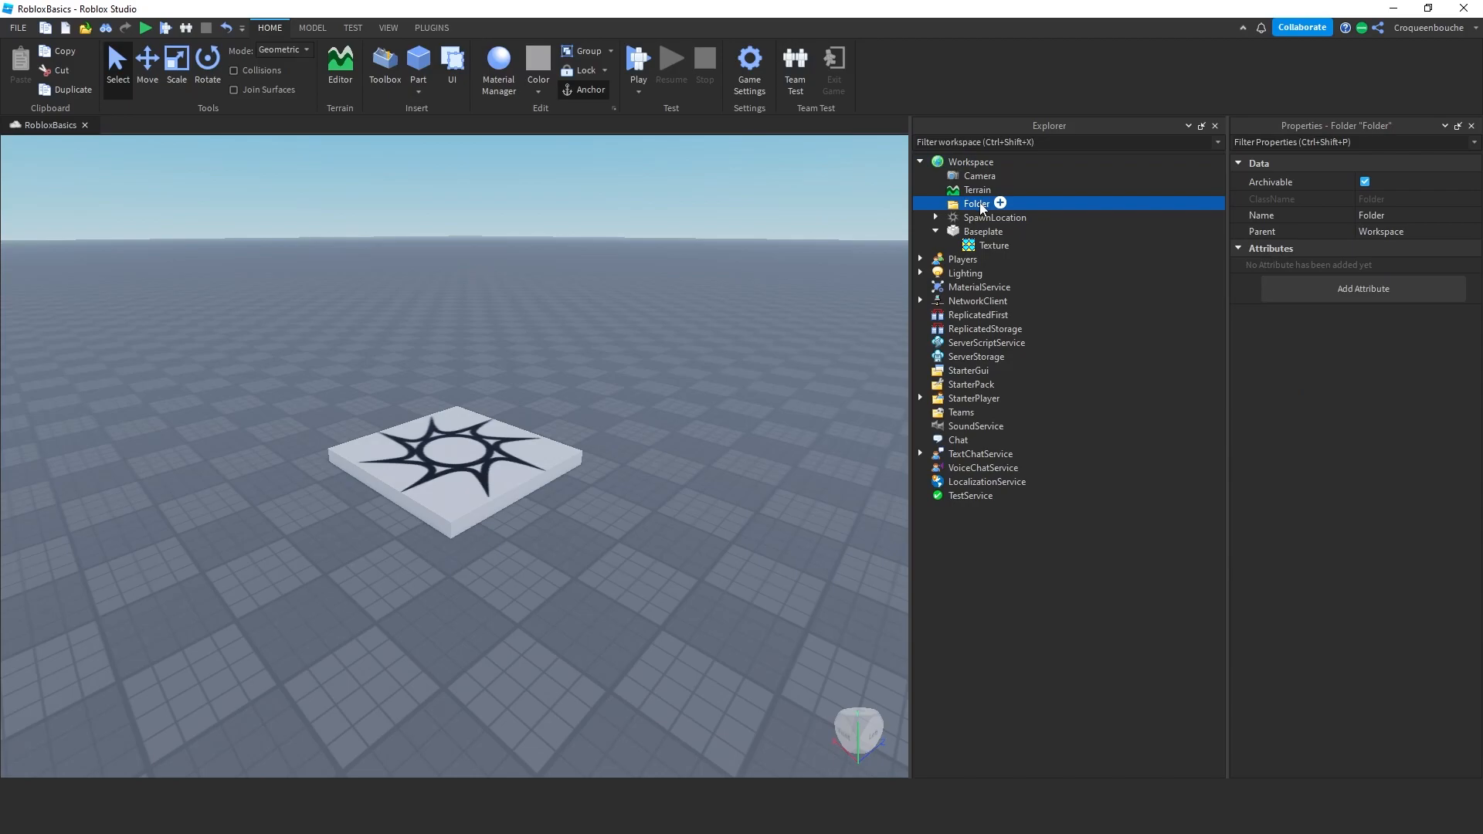
pyautogui.press('Delete')
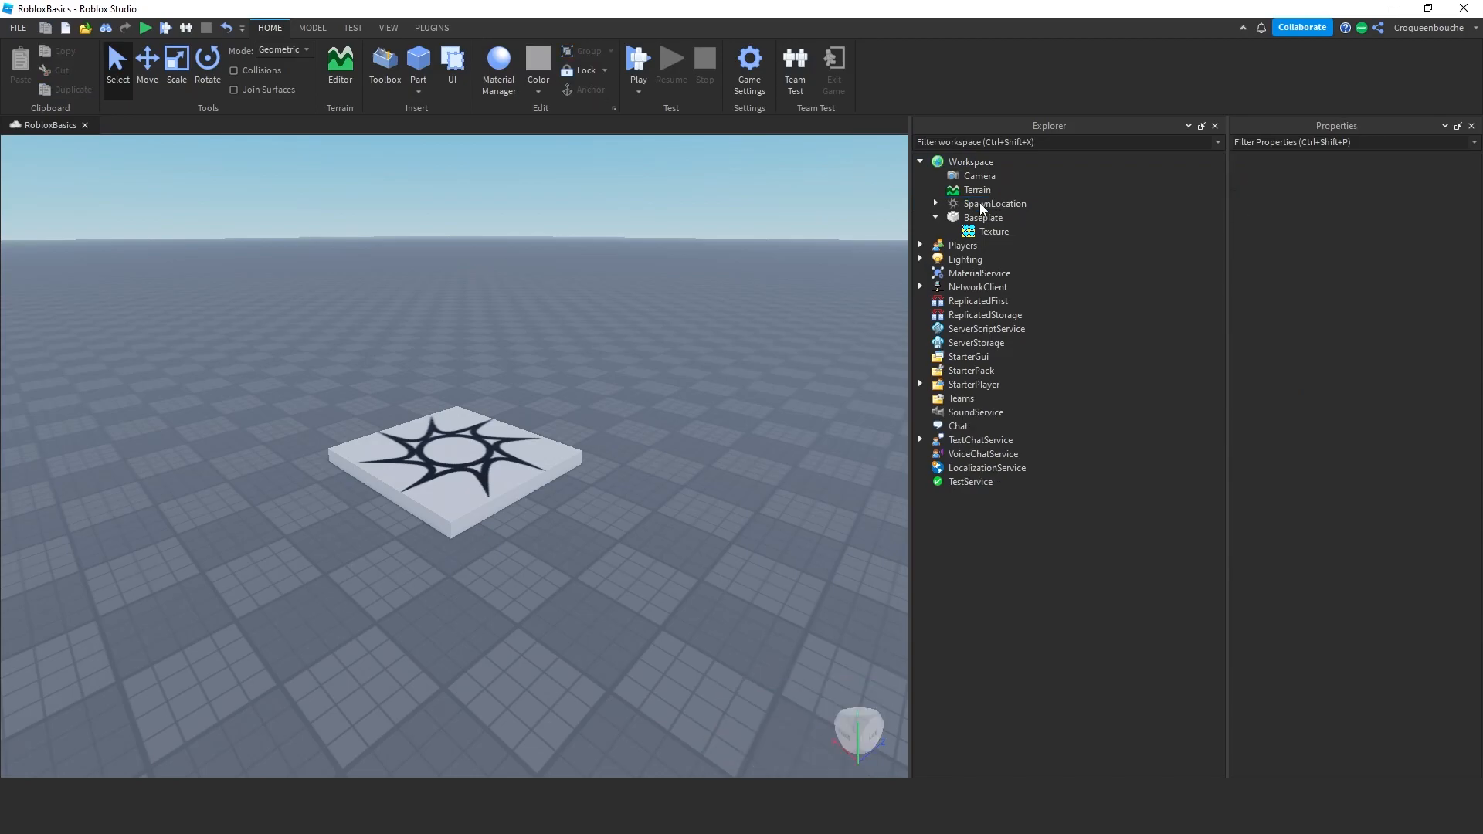
# - Insert a block part and a sphere part into the Workspace
pyautogui.click(1004, 162)
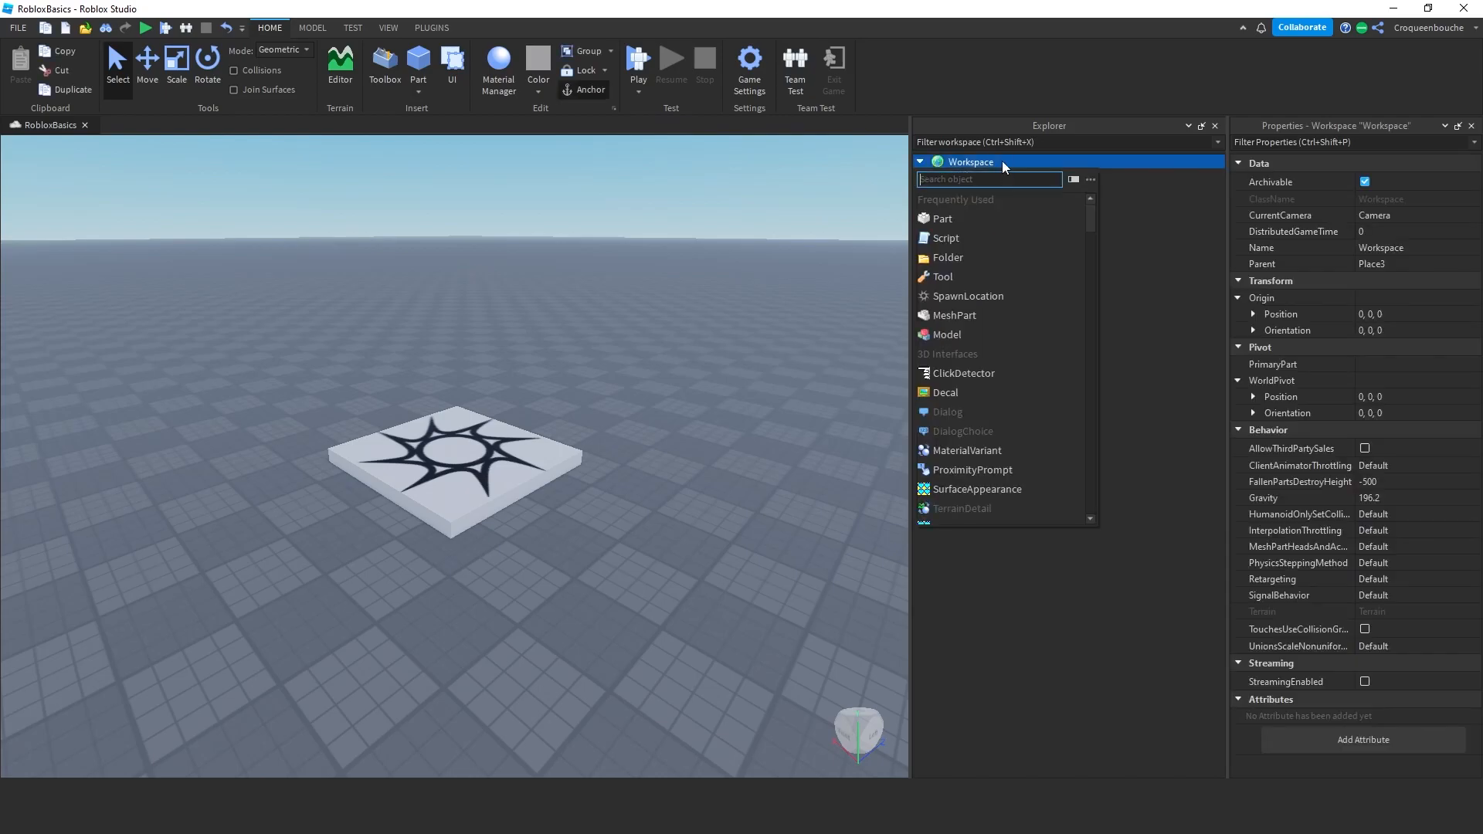
pyautogui.click(956, 231)
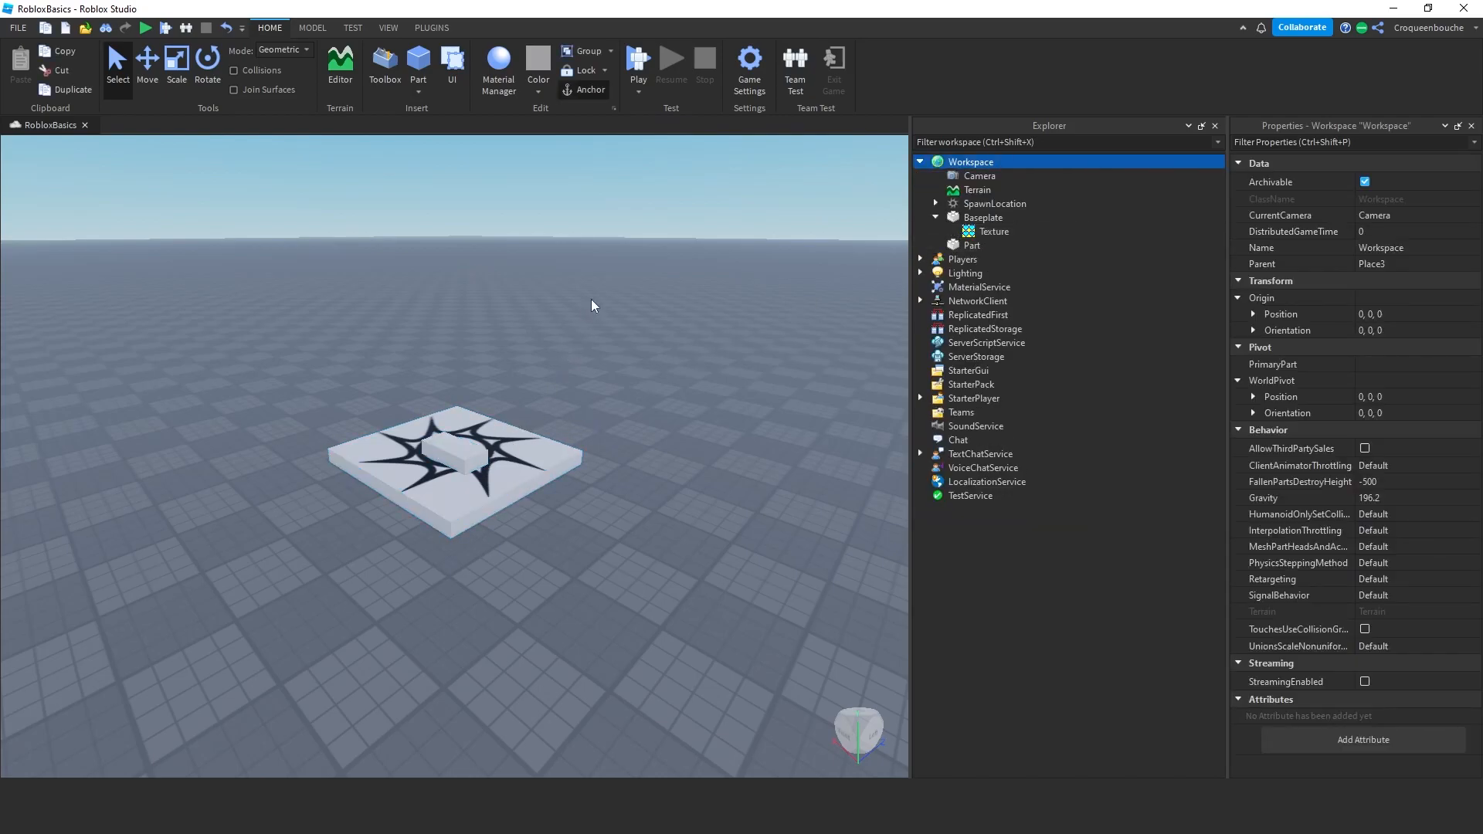
pyautogui.click(418, 94)
pyautogui.click(459, 129)
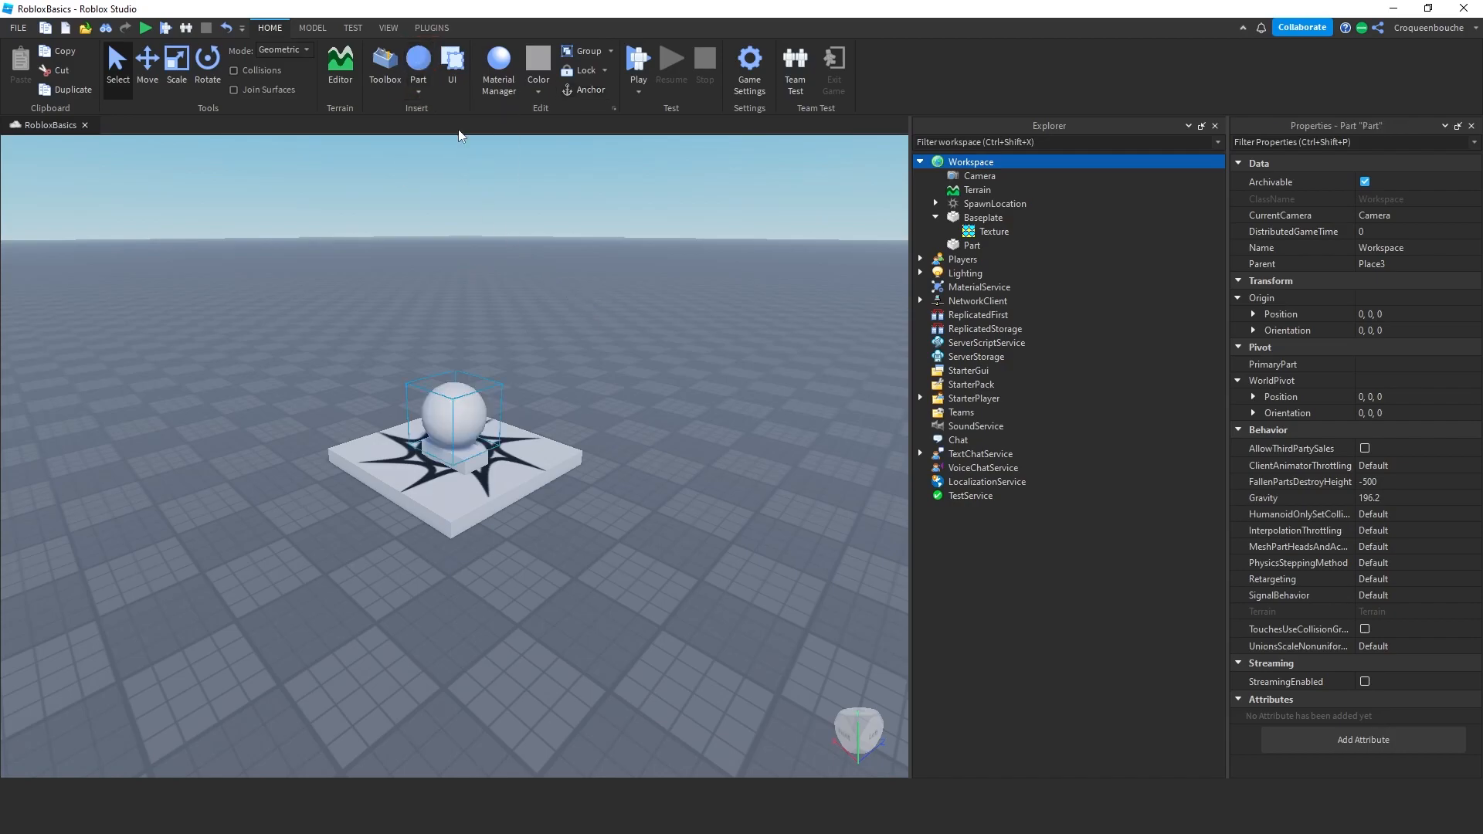
# - Add a wedge, a corner wedge and a cylinder part to the Workspace
pyautogui.click(418, 91)
pyautogui.click(441, 142)
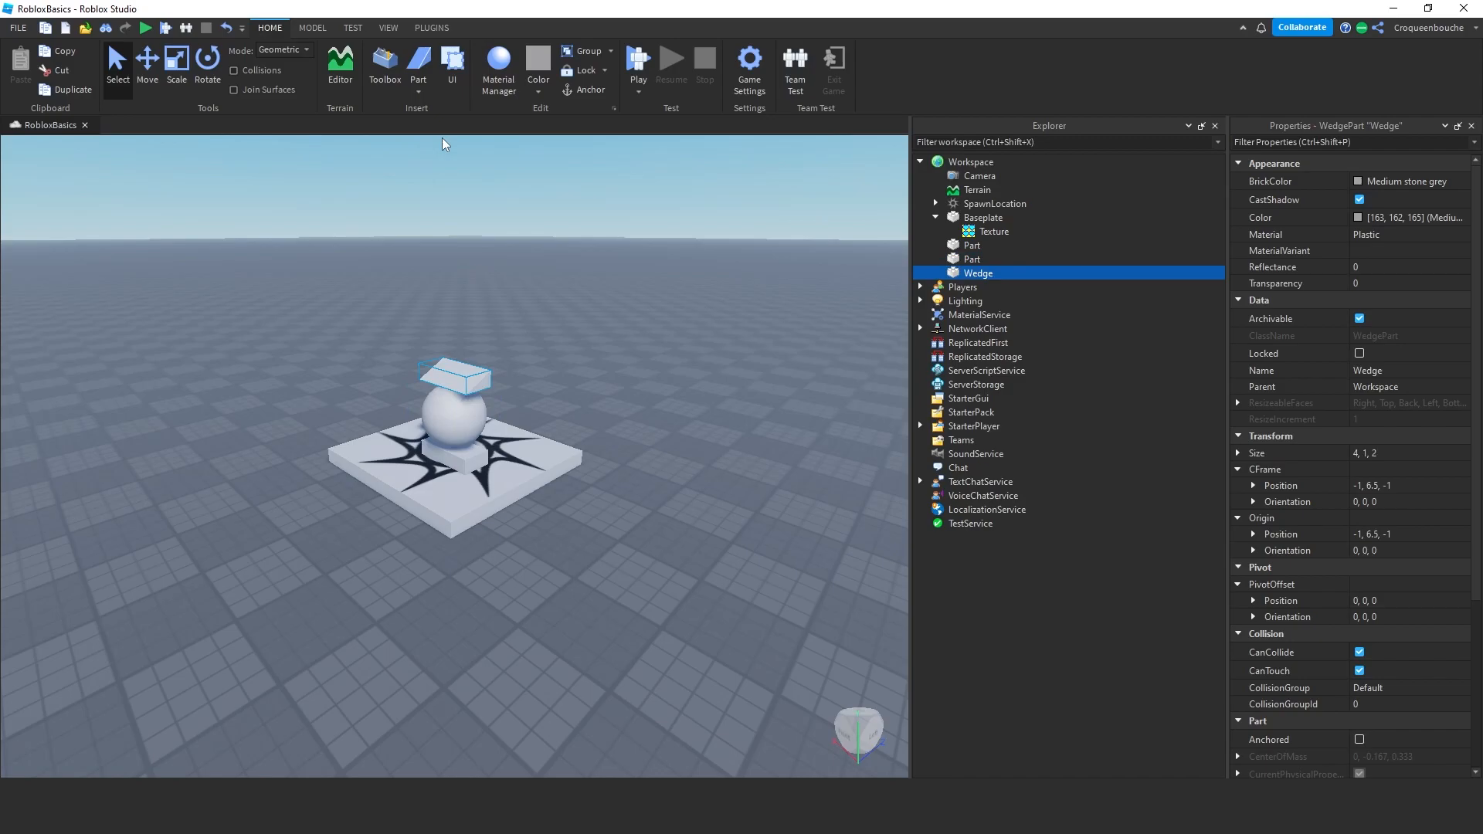
pyautogui.click(418, 89)
pyautogui.click(450, 160)
pyautogui.click(418, 91)
pyautogui.click(446, 177)
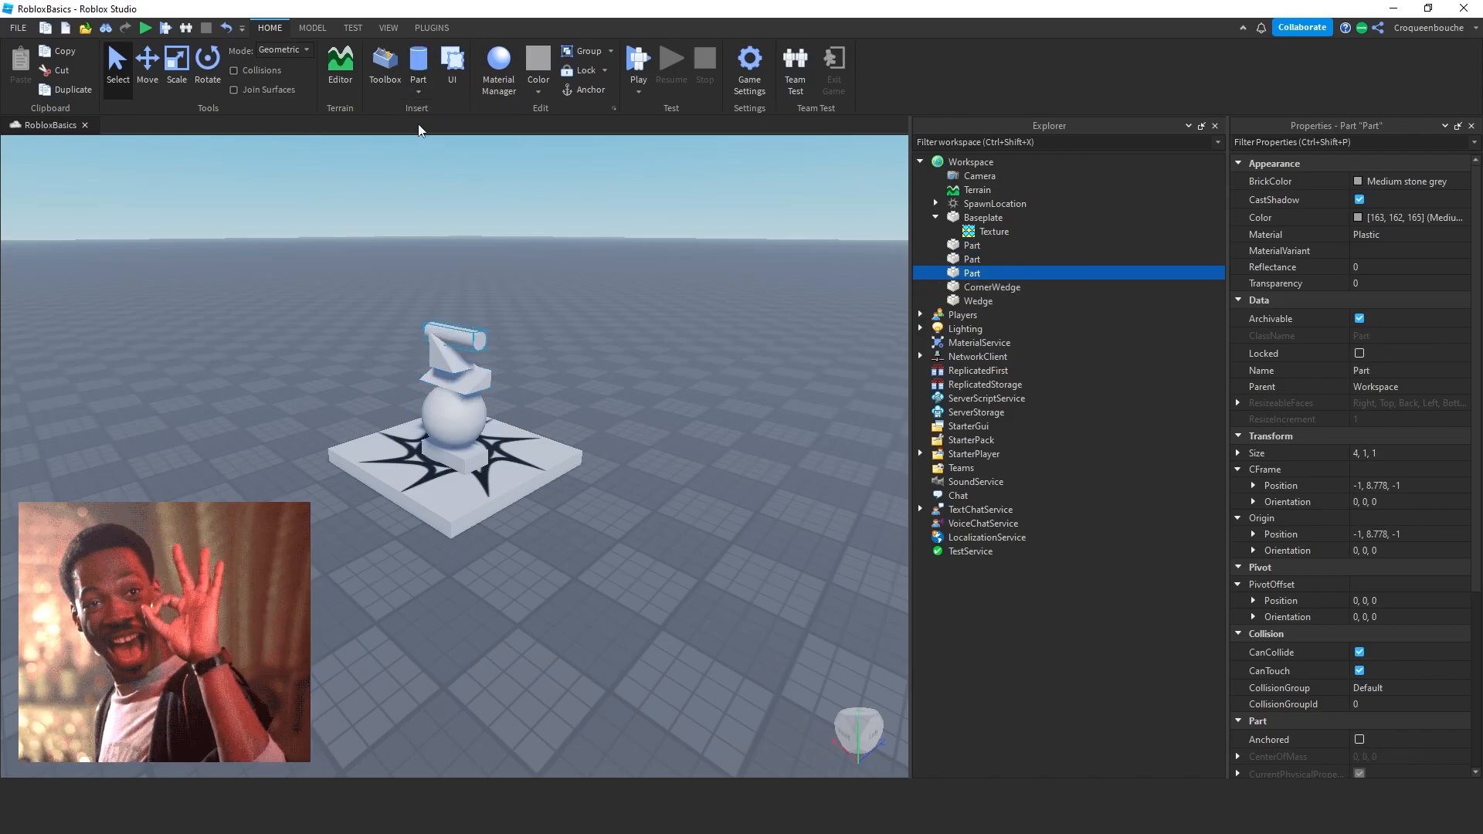
# - Bring up the modelling tools and review the list of part shapes that can be inserted
pyautogui.click(313, 28)
pyautogui.click(562, 92)
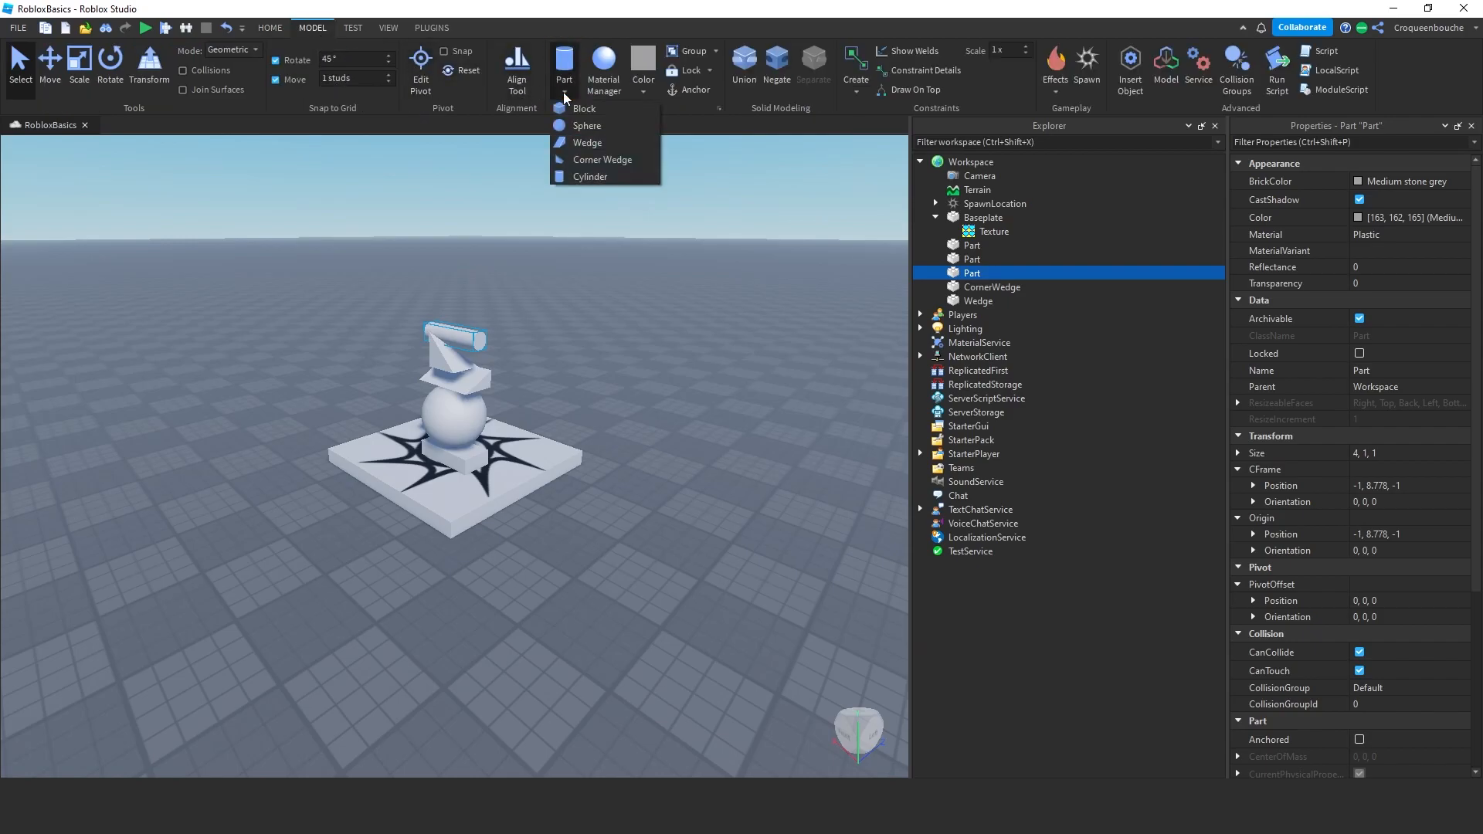
pyautogui.click(564, 93)
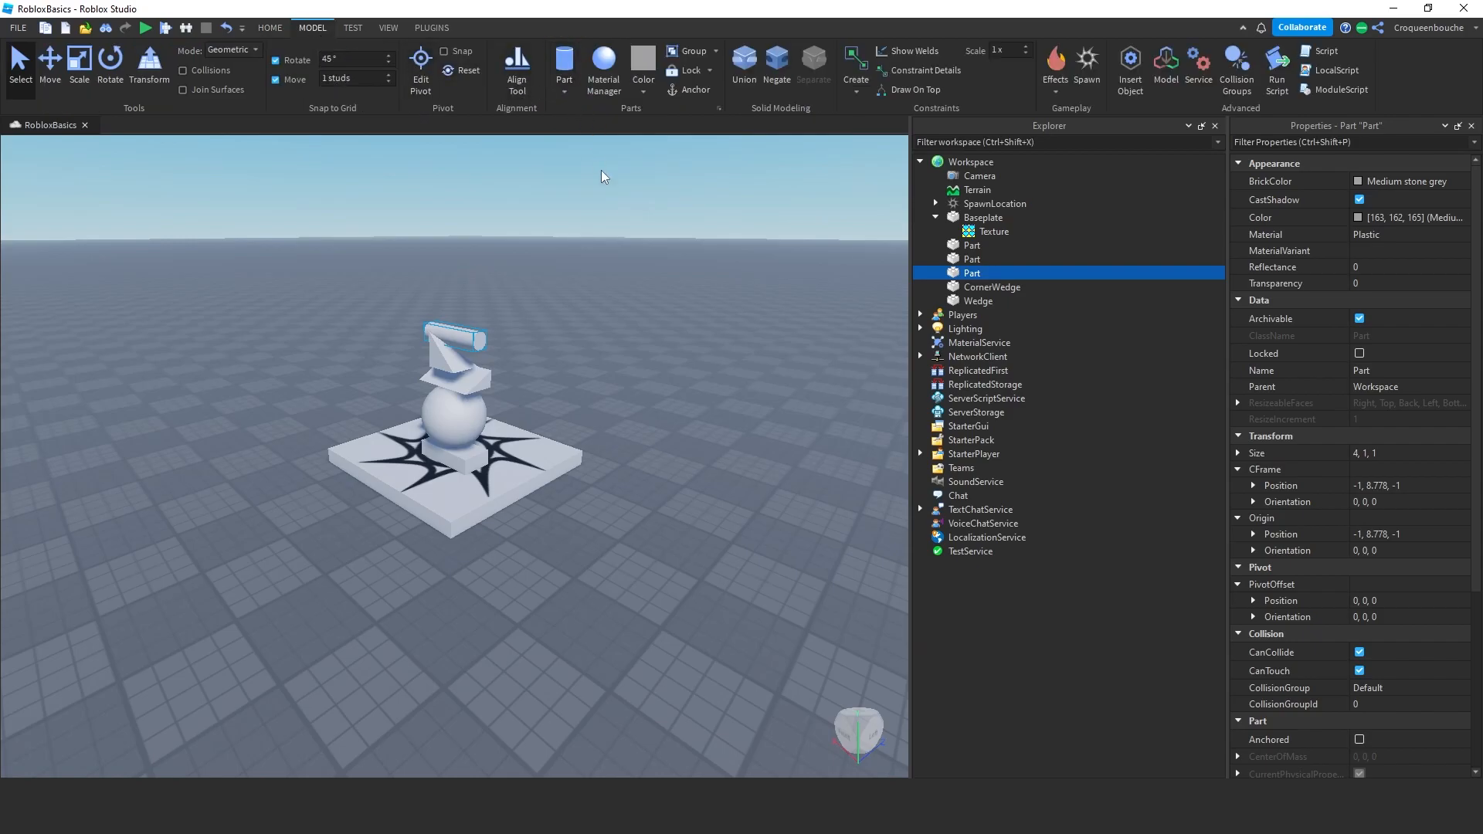
# - Deselect the part and fly the camera sideways, forward, backward, up and down around the stacked parts
pyautogui.click(600, 487)
pyautogui.press('d')
pyautogui.press('a')
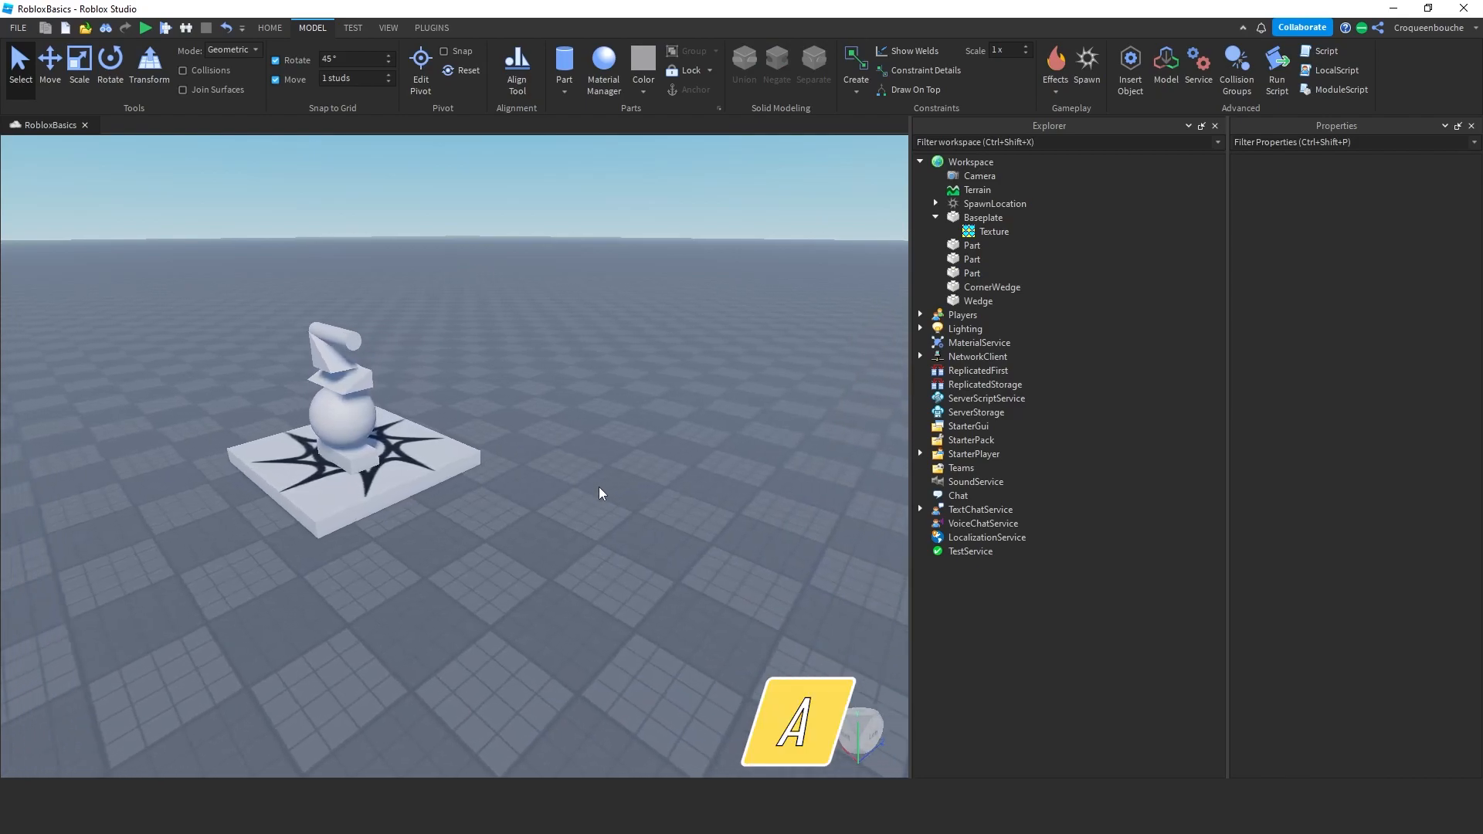
pyautogui.press('d')
pyautogui.press('a')
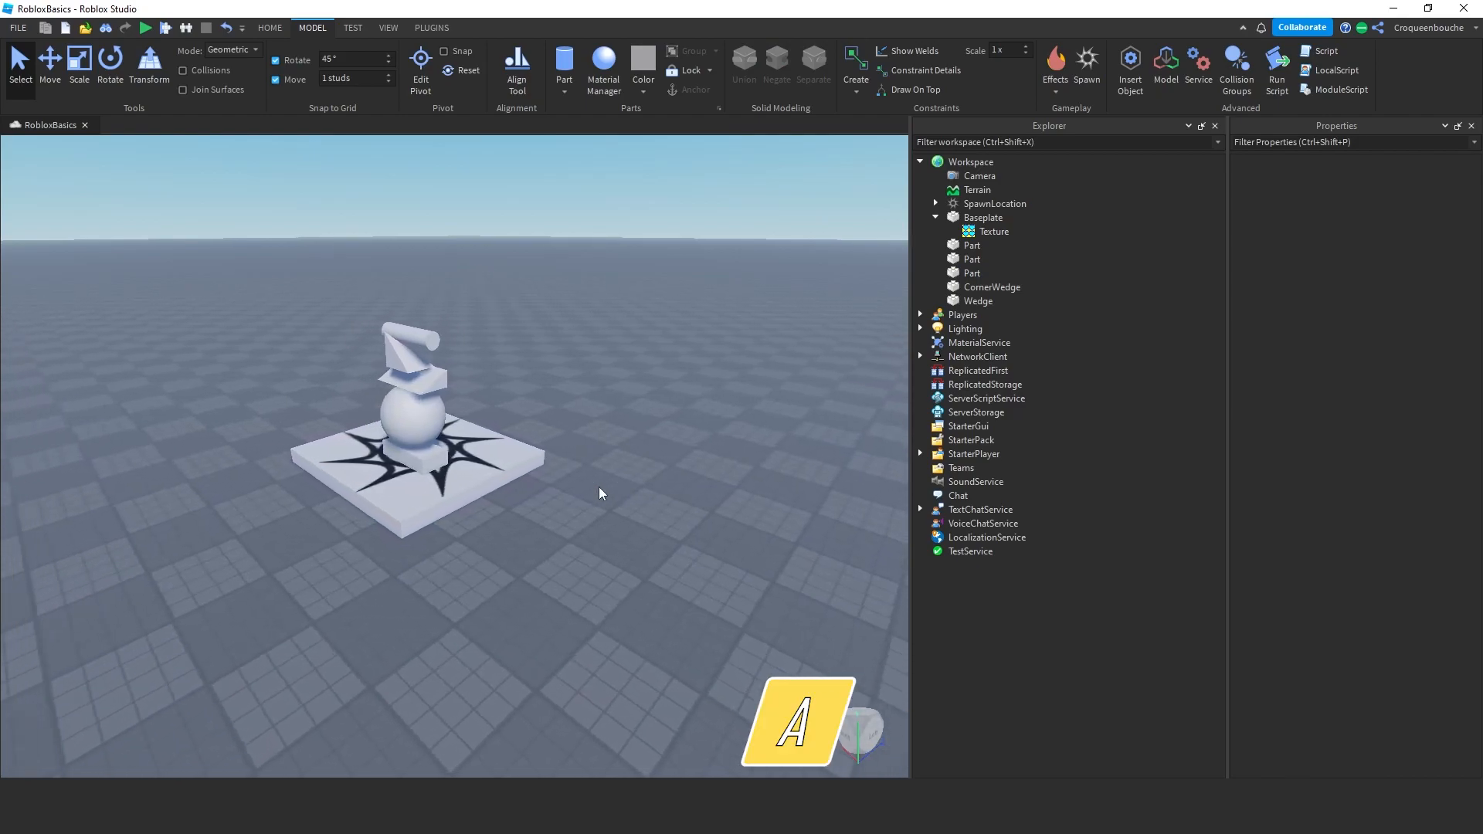
pyautogui.press('w')
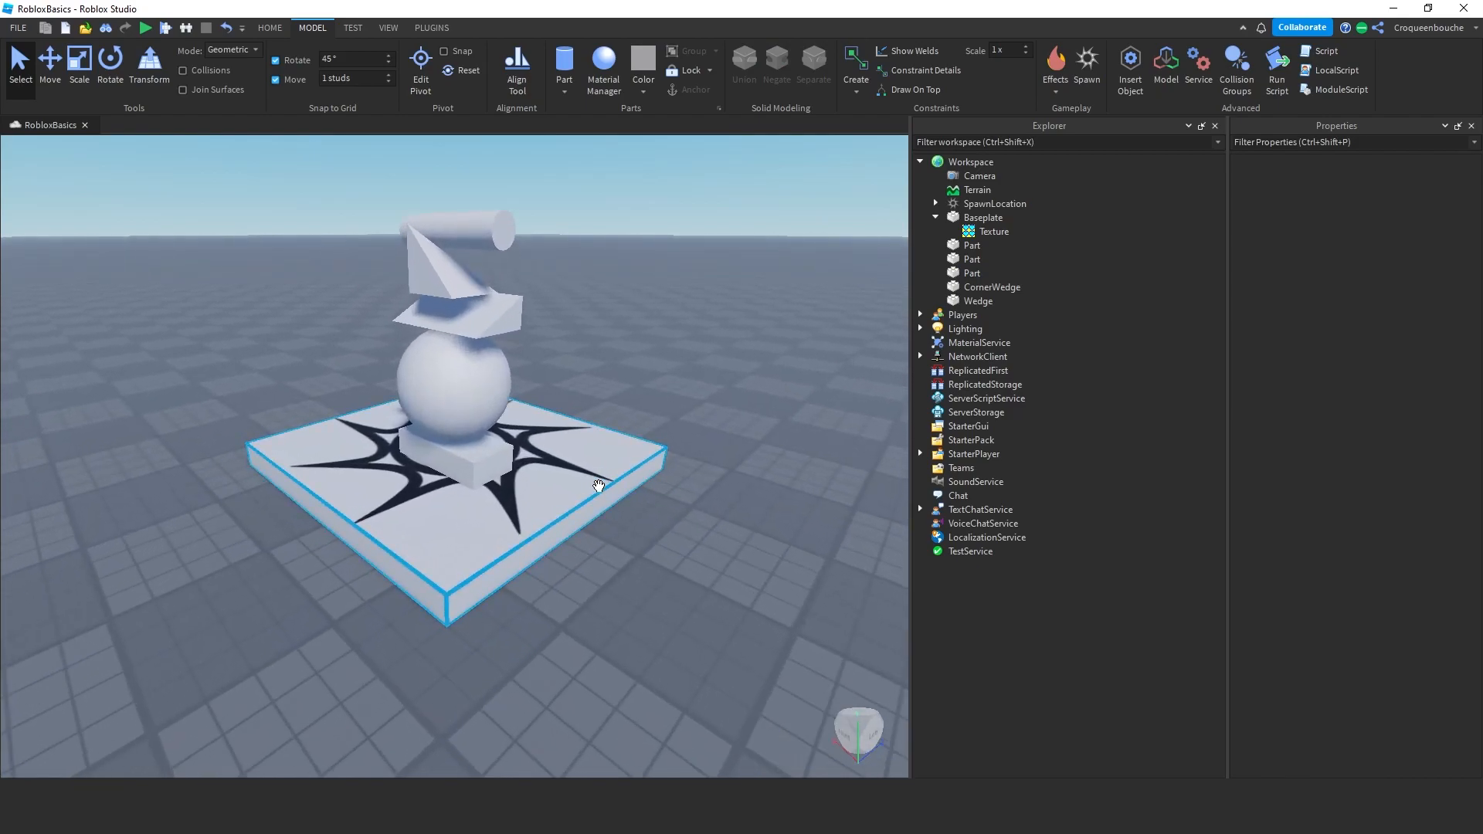
pyautogui.press('s')
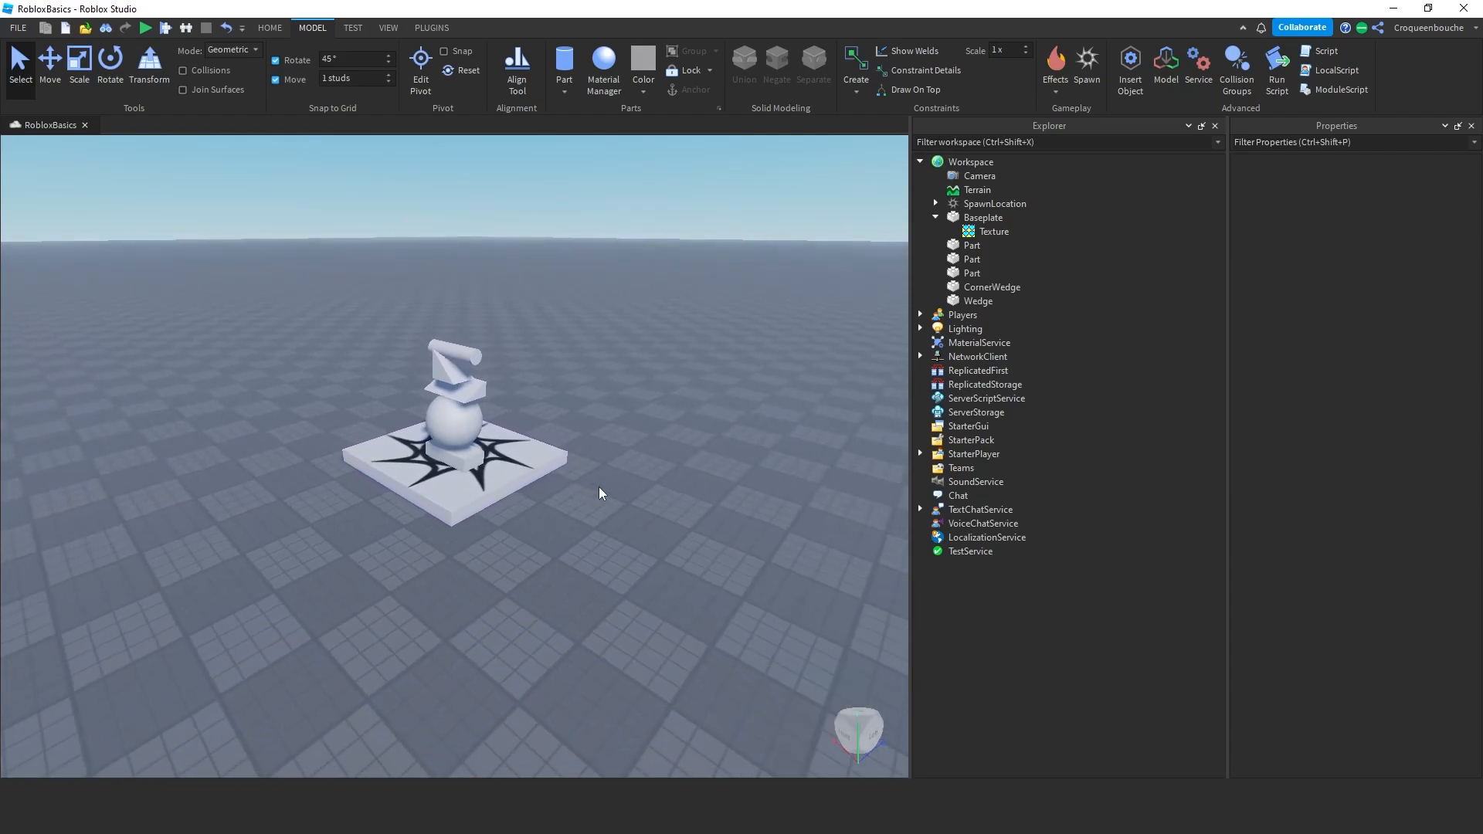
pyautogui.press('e')
pyautogui.press('q')
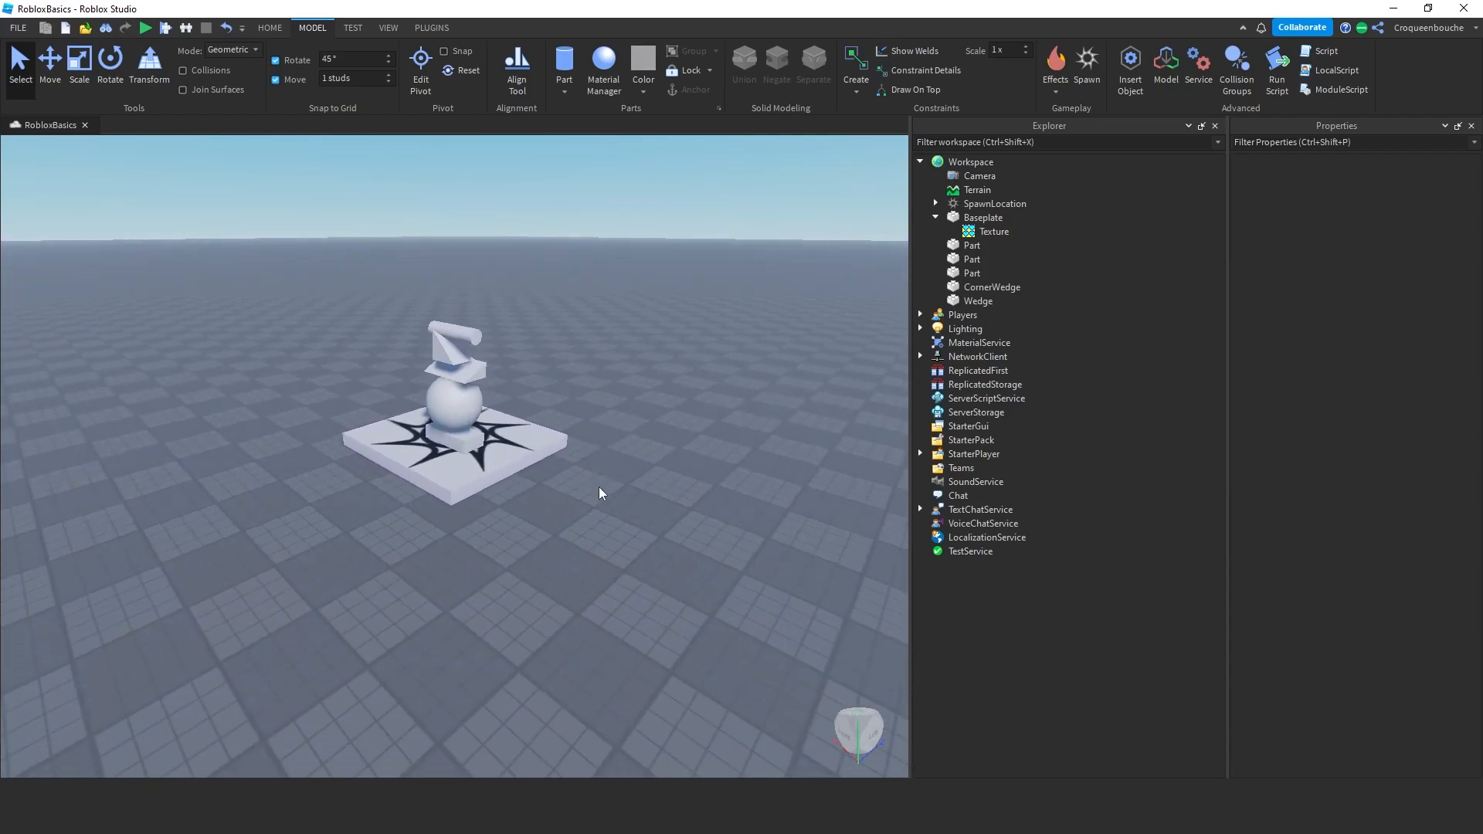
pyautogui.press('w')
pyautogui.press('s')
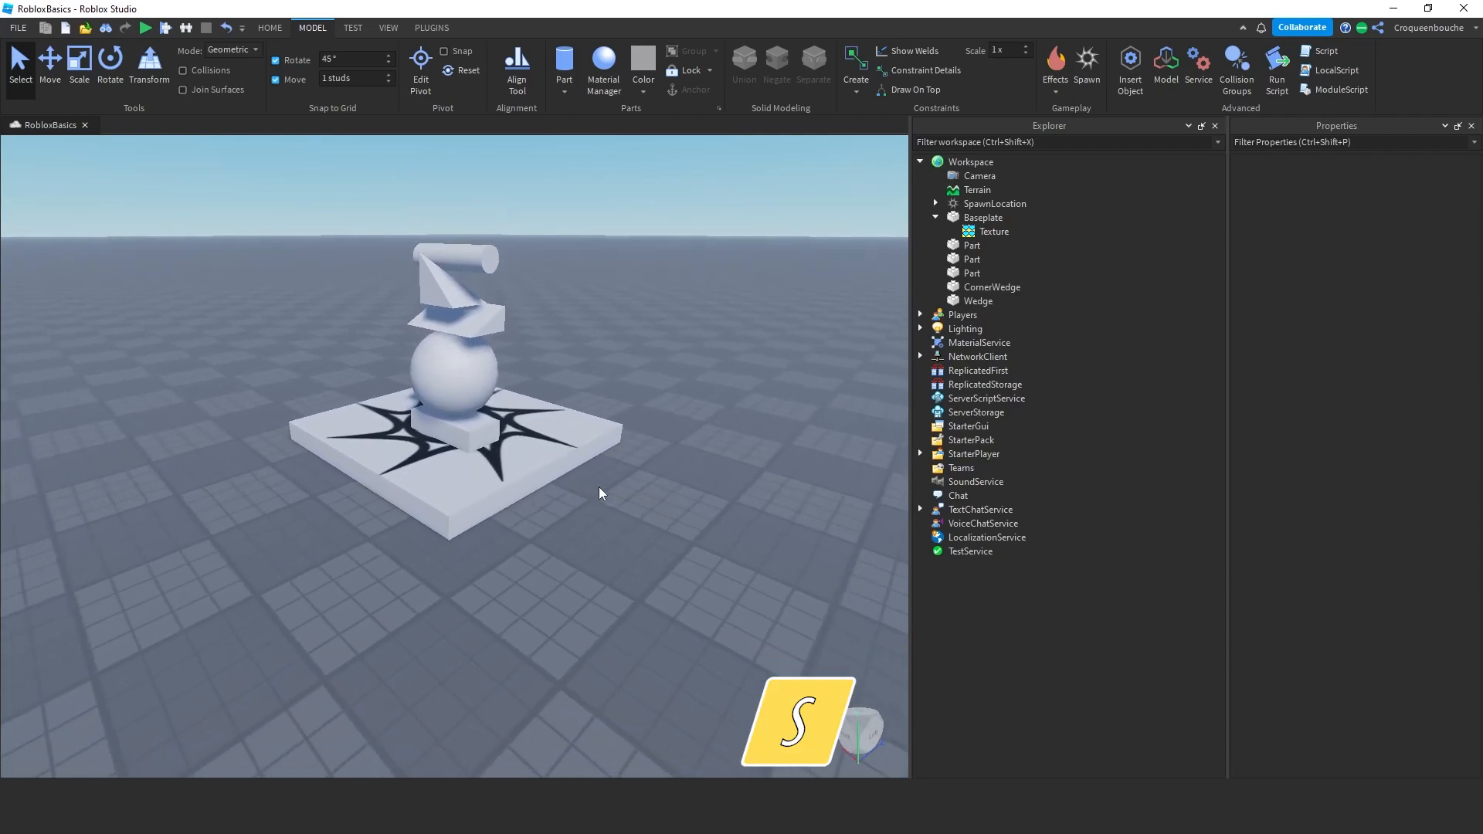
# - Move the camera at slow speed forward, backward, sideways and vertically around the stacked parts
pyautogui.hotkey('shift', 'w')
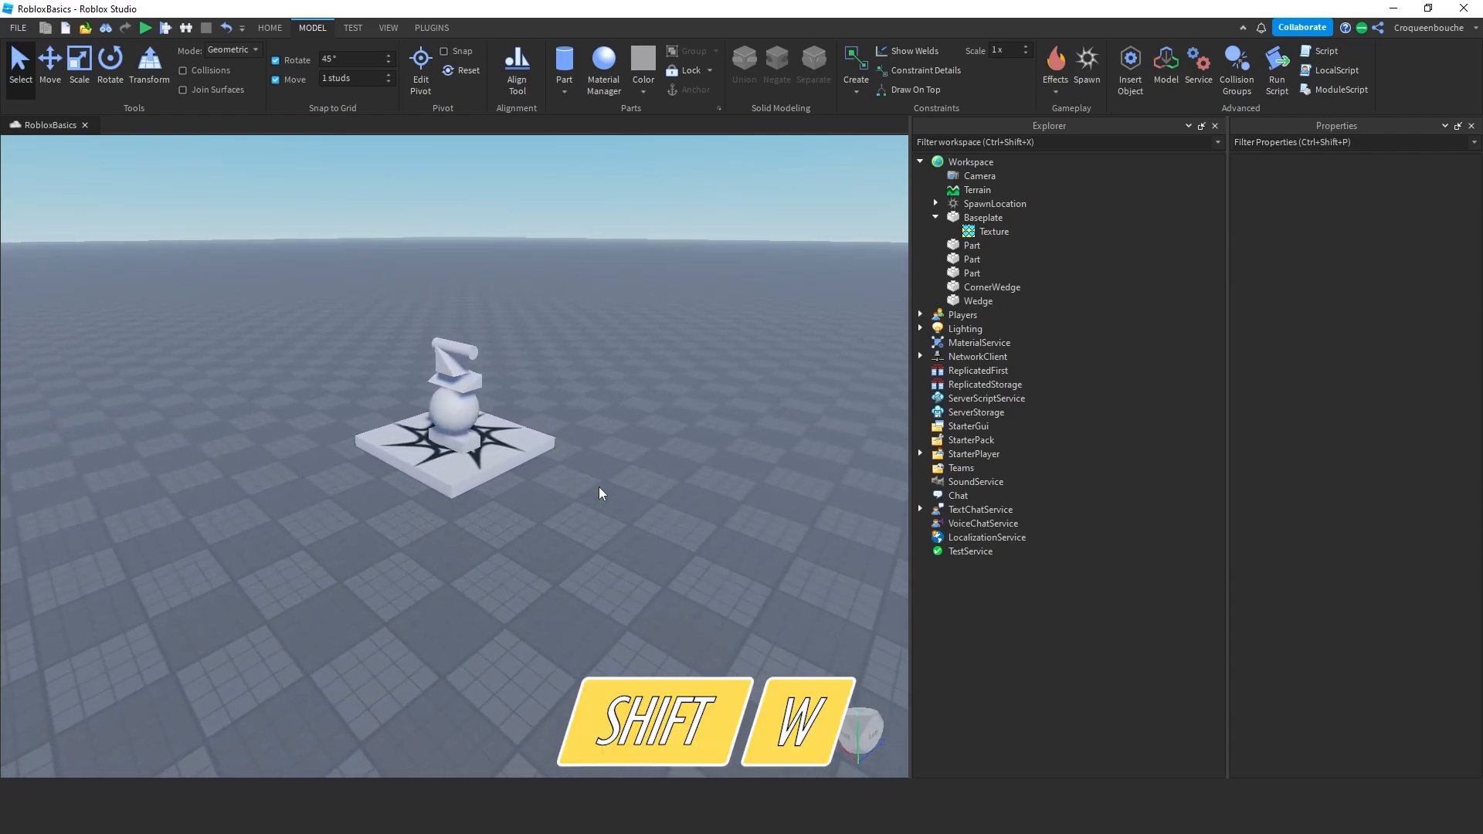
pyautogui.hotkey('shift', 's')
pyautogui.hotkey('shift', 'd')
pyautogui.hotkey('shift', 'a')
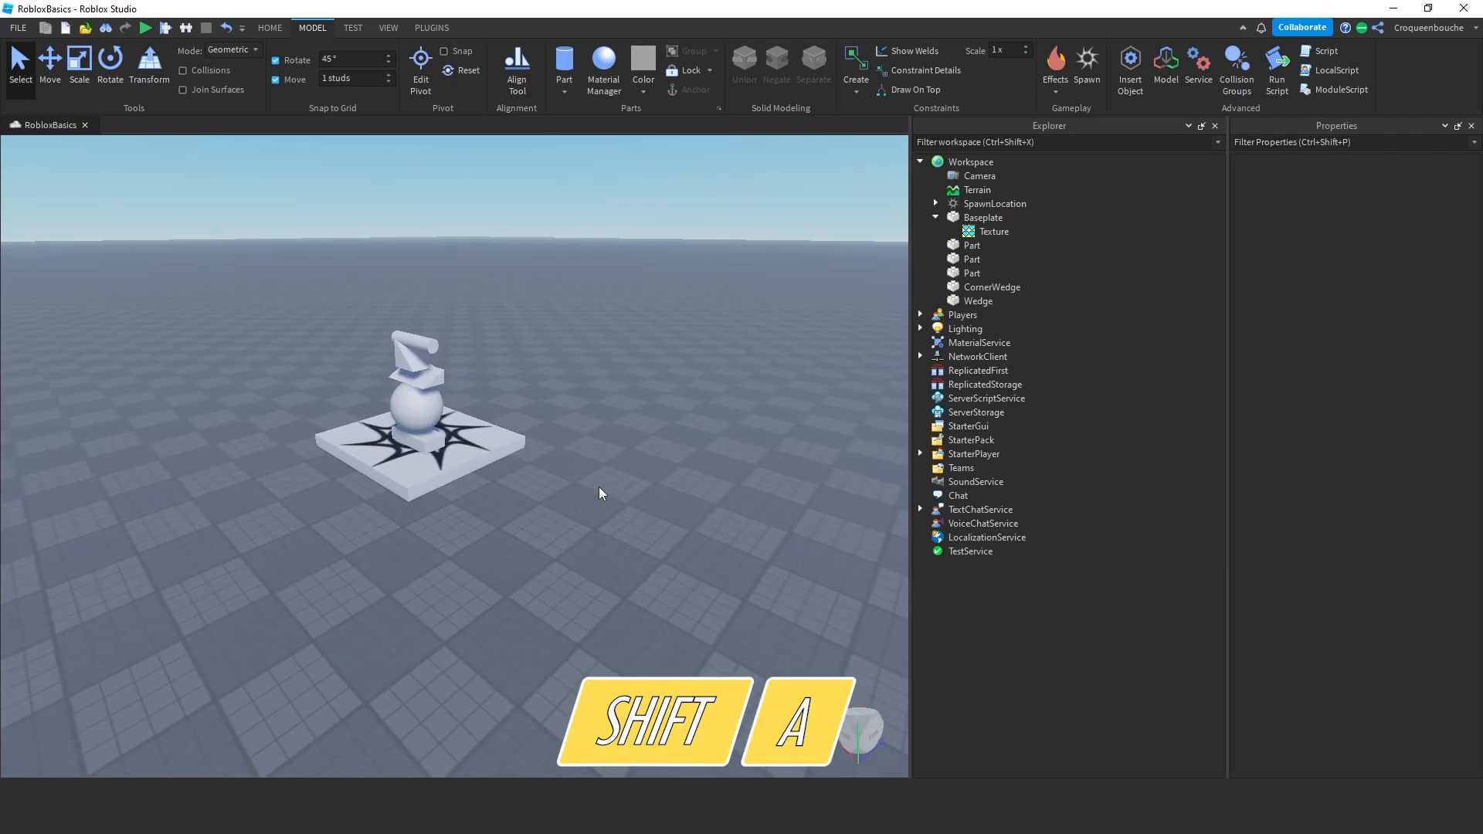
pyautogui.hotkey('shift', 'e')
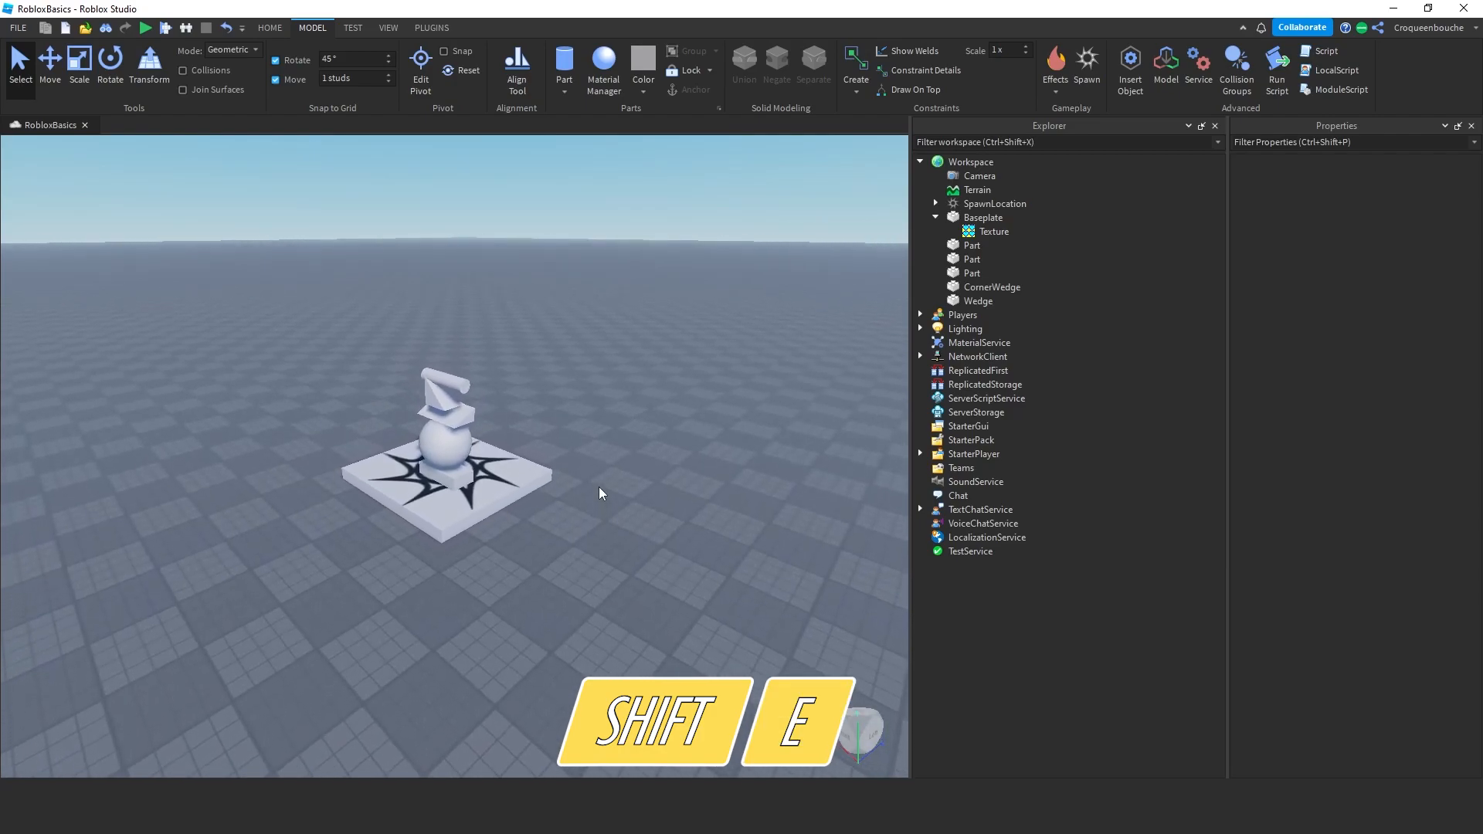
pyautogui.hotkey('shift', 'q')
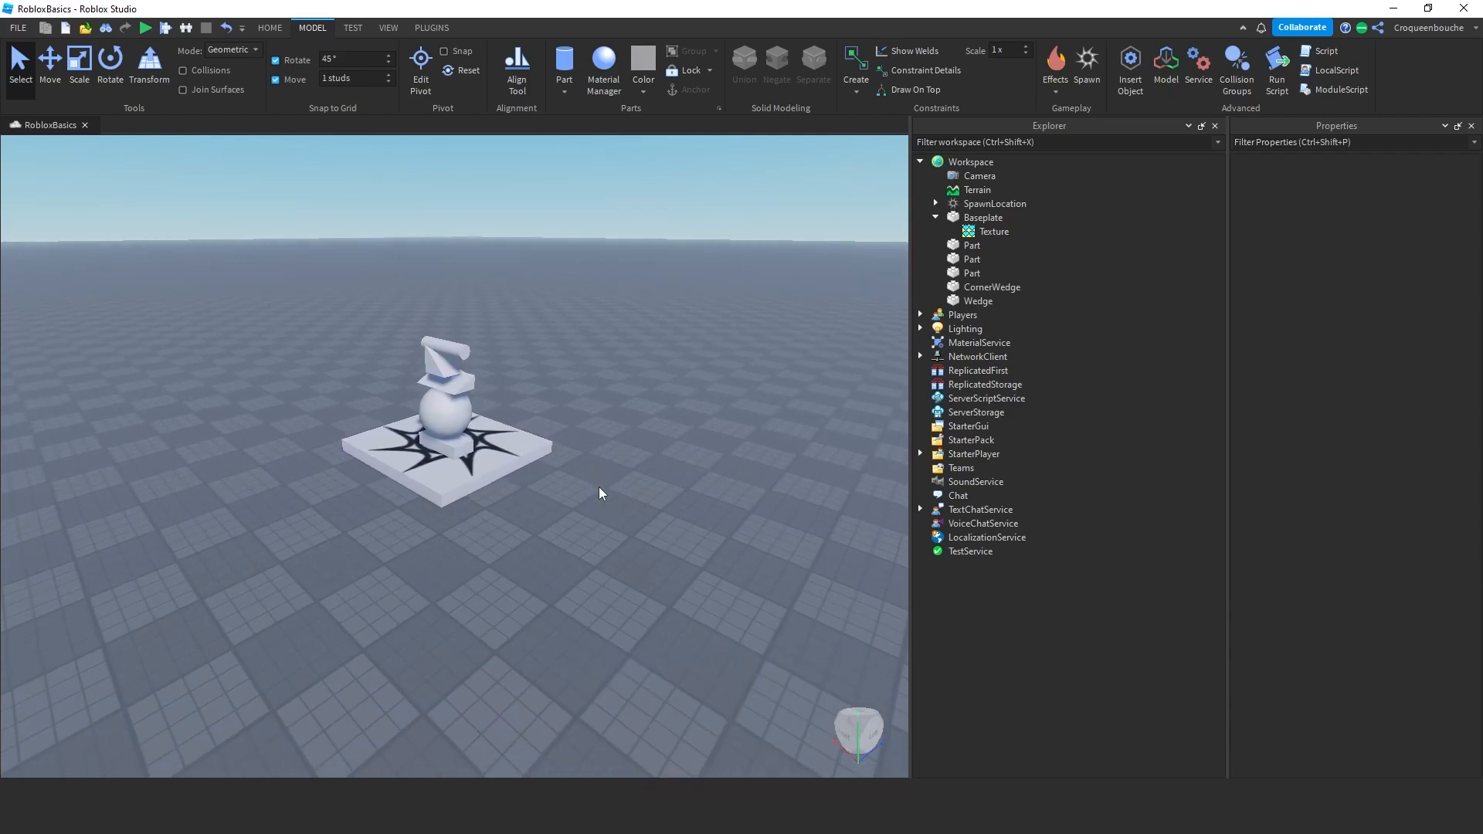
# - Rotate and fly the camera away from the stacked parts until they are out of view
pyautogui.moveTo(604, 486); pyautogui.dragTo(604, 480, button='right')
pyautogui.press('a')
pyautogui.press('d')
pyautogui.press('s')
pyautogui.press('d')
pyautogui.press('w')
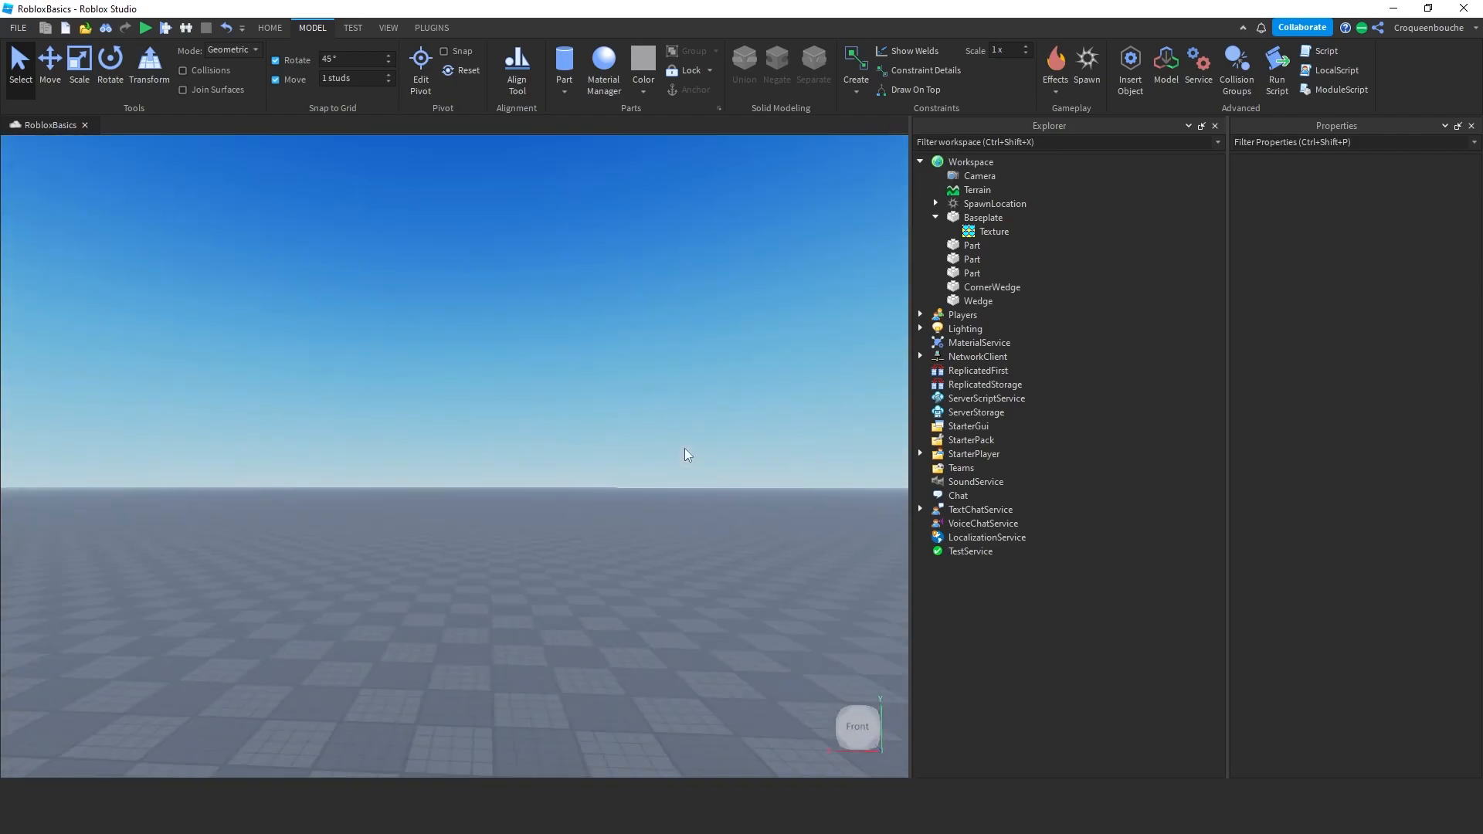
pyautogui.moveTo(684, 448); pyautogui.dragTo(683, 448, button='right')
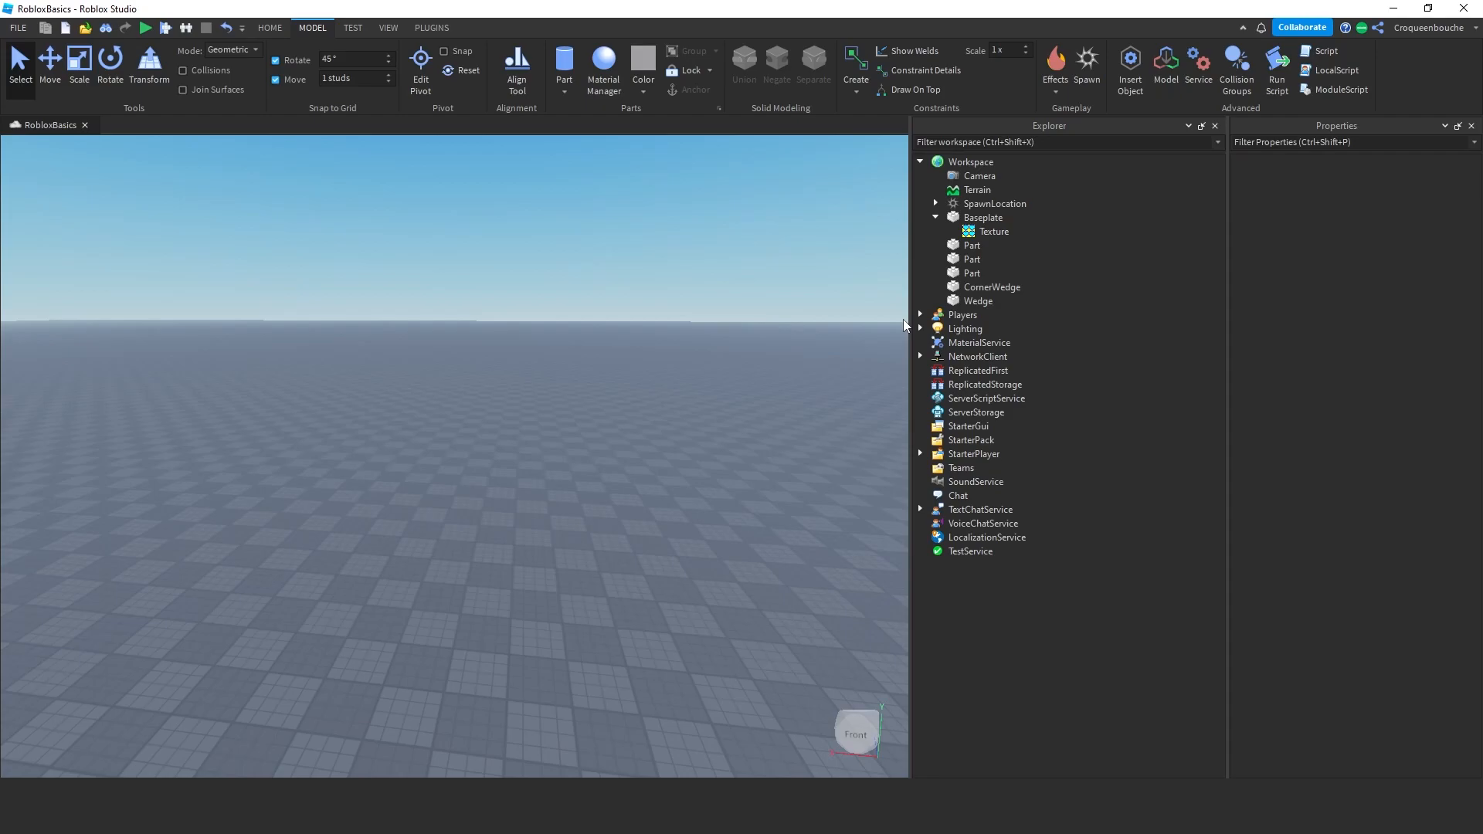
# - Focus the camera on the block part, the wedge and the corner wedge in turn
pyautogui.click(967, 246)
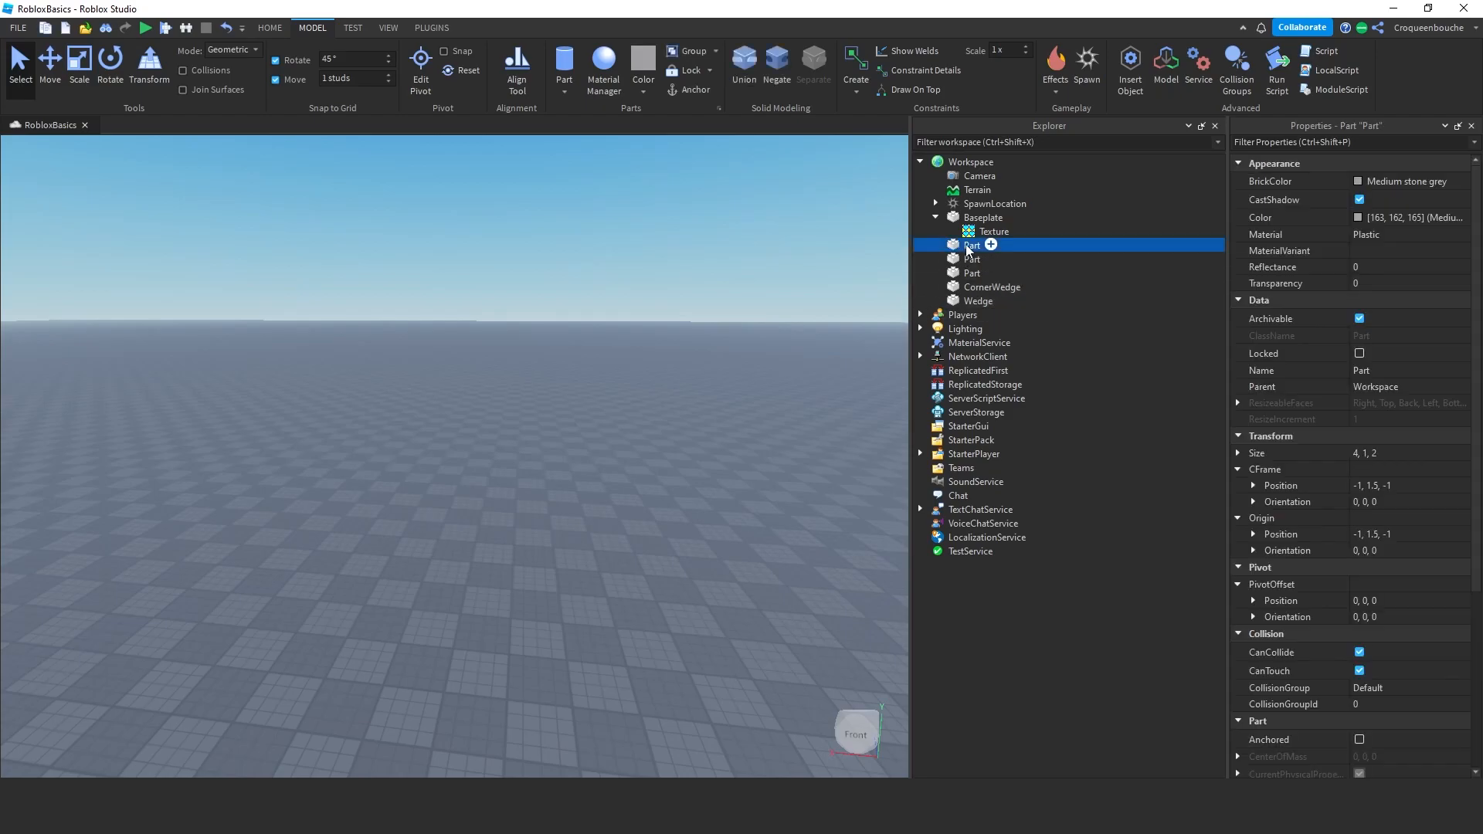
pyautogui.press('f')
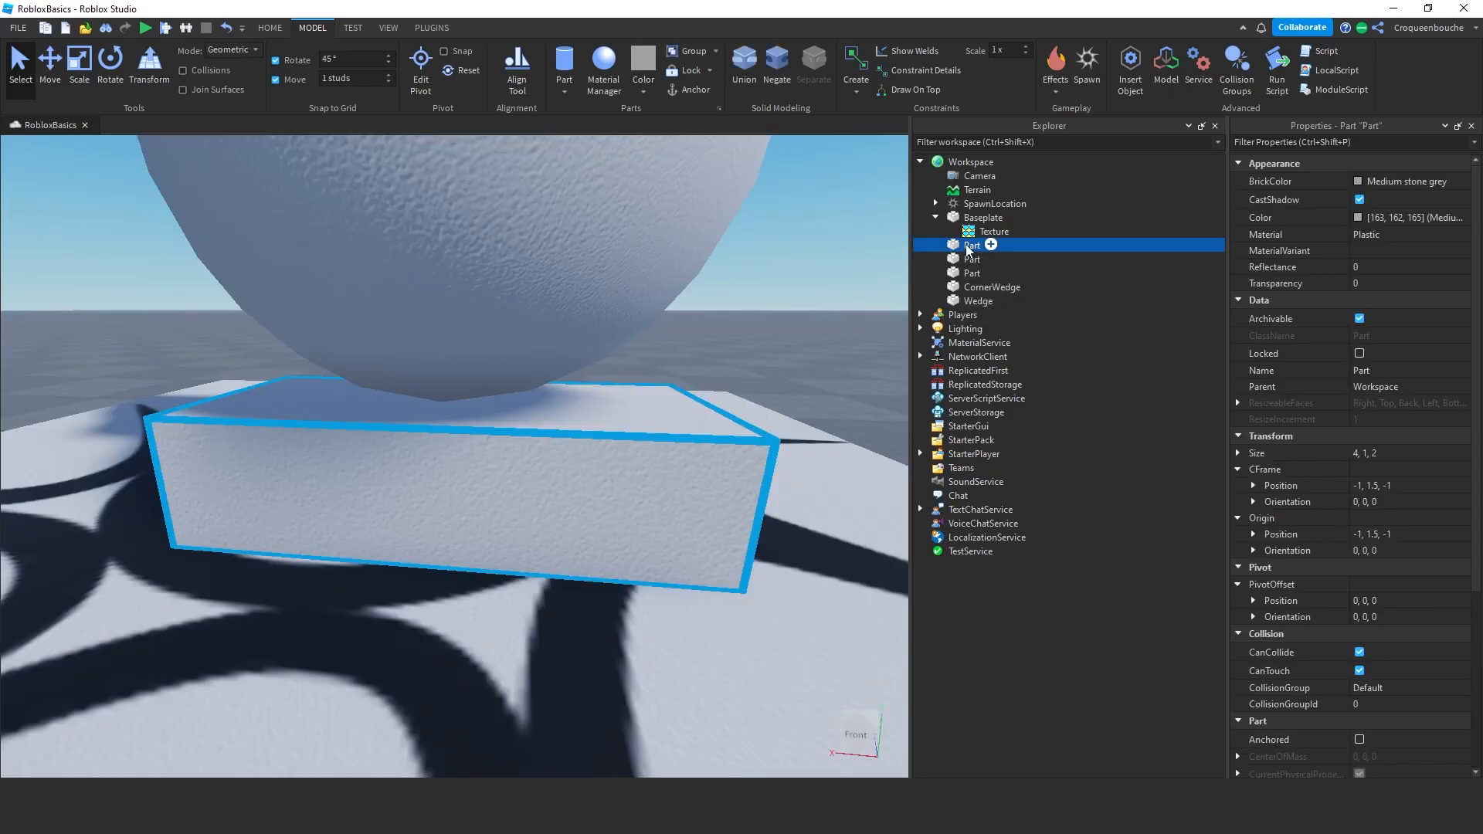
pyautogui.click(971, 301)
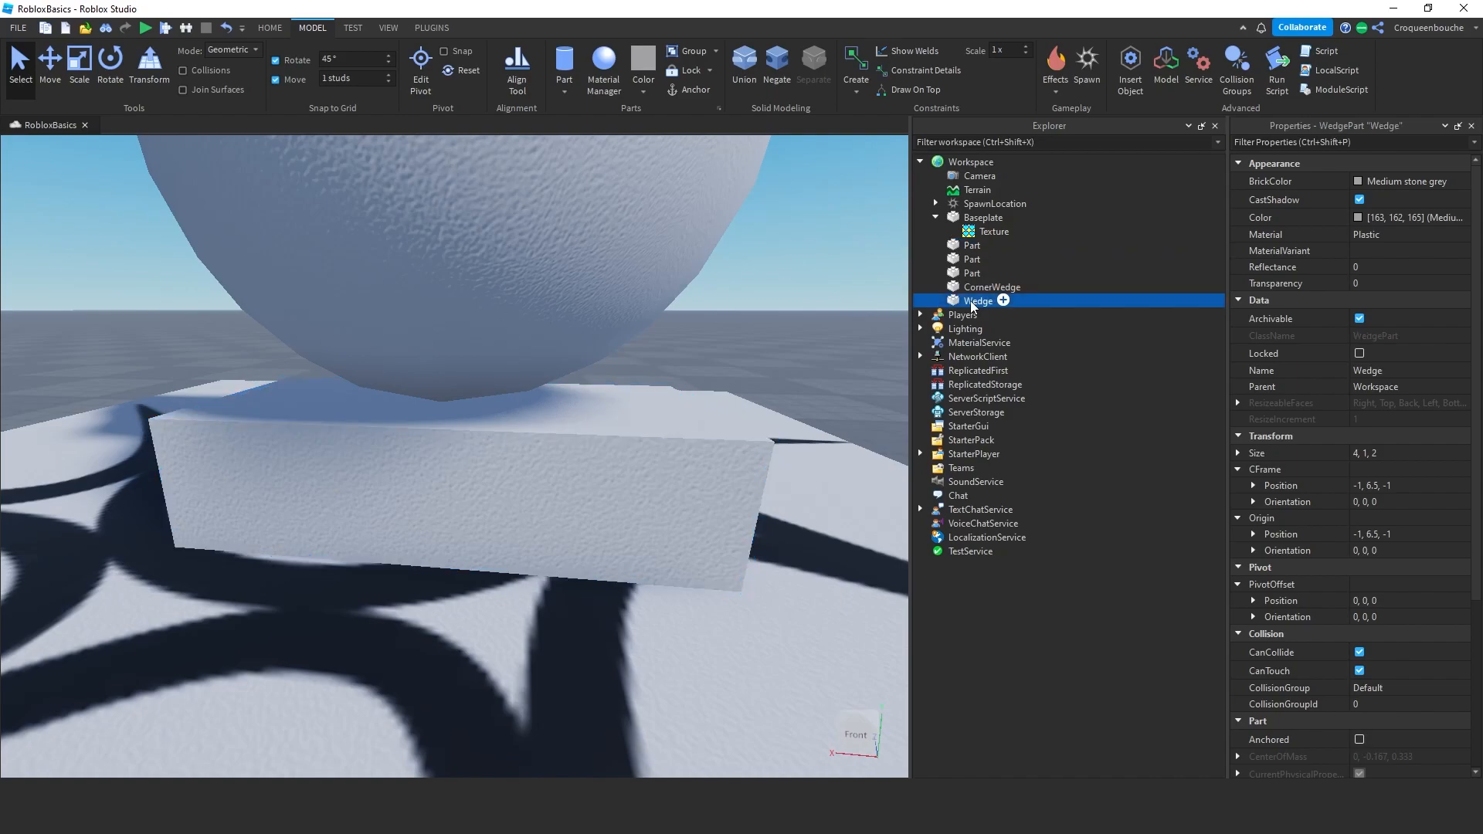
pyautogui.press('f')
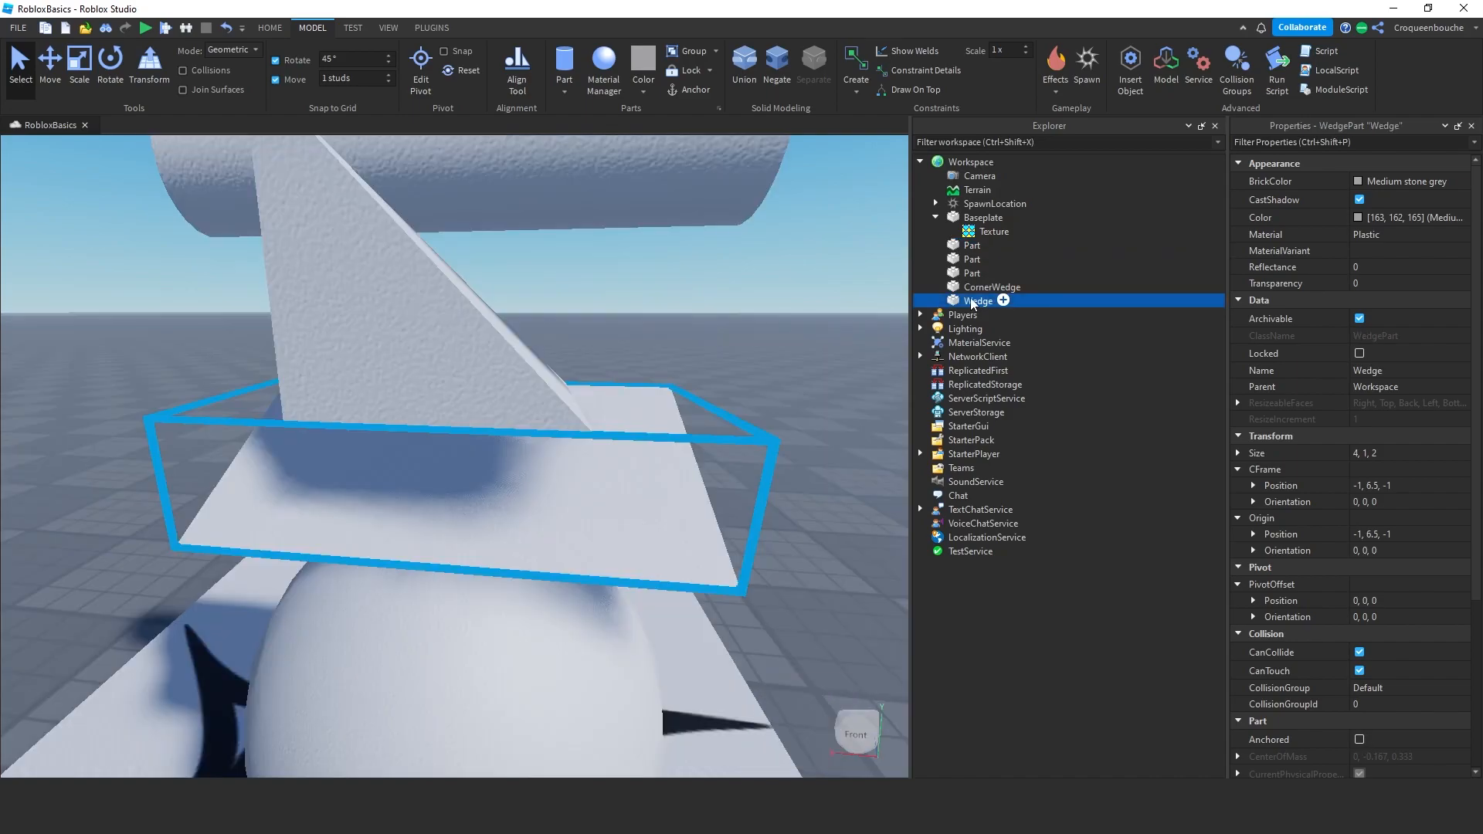
pyautogui.click(977, 289)
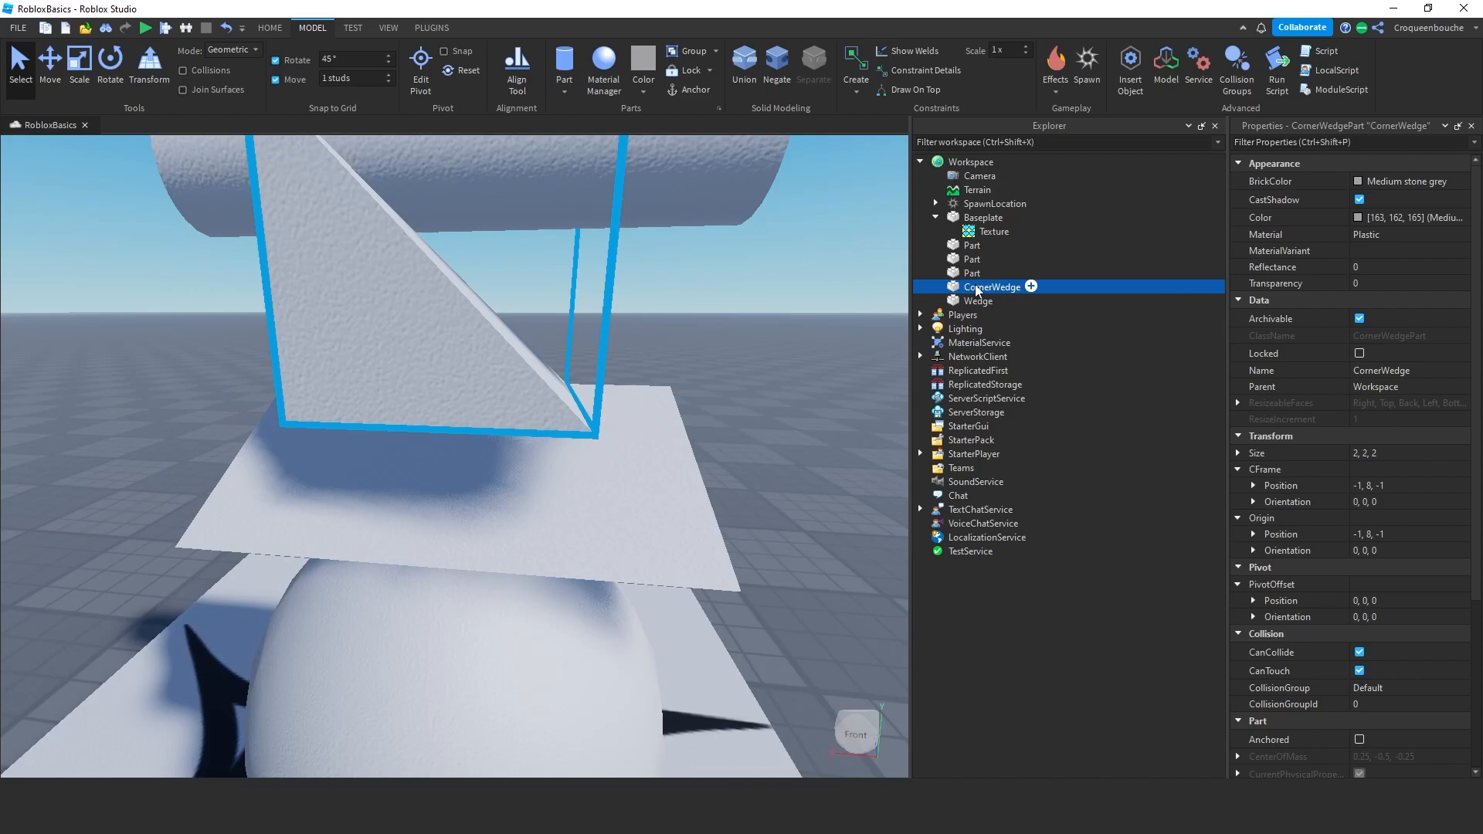
pyautogui.press('f')
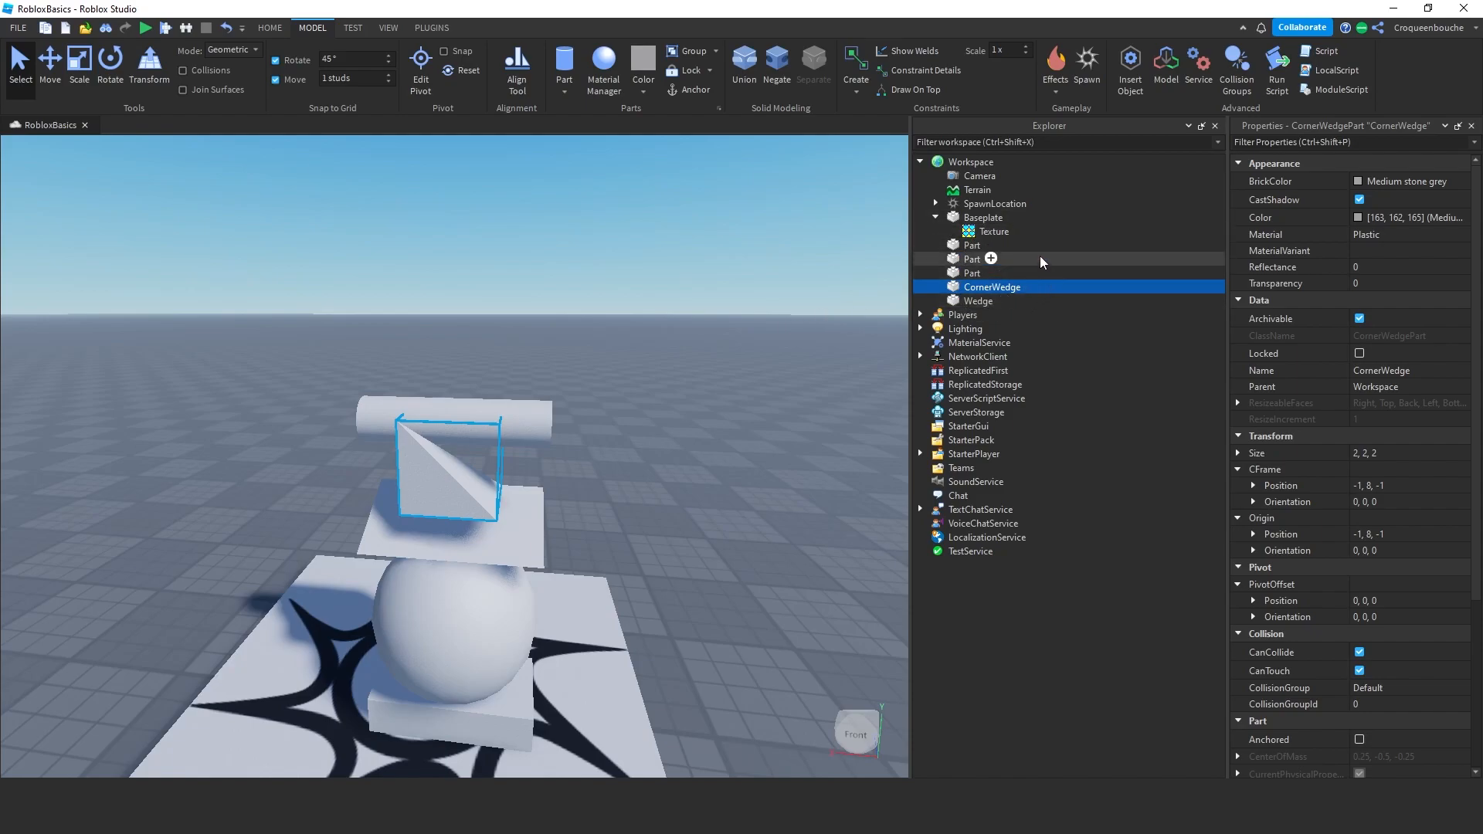
# - Rename the block part at the base of the stack to Part1
pyautogui.rightClick(975, 244)
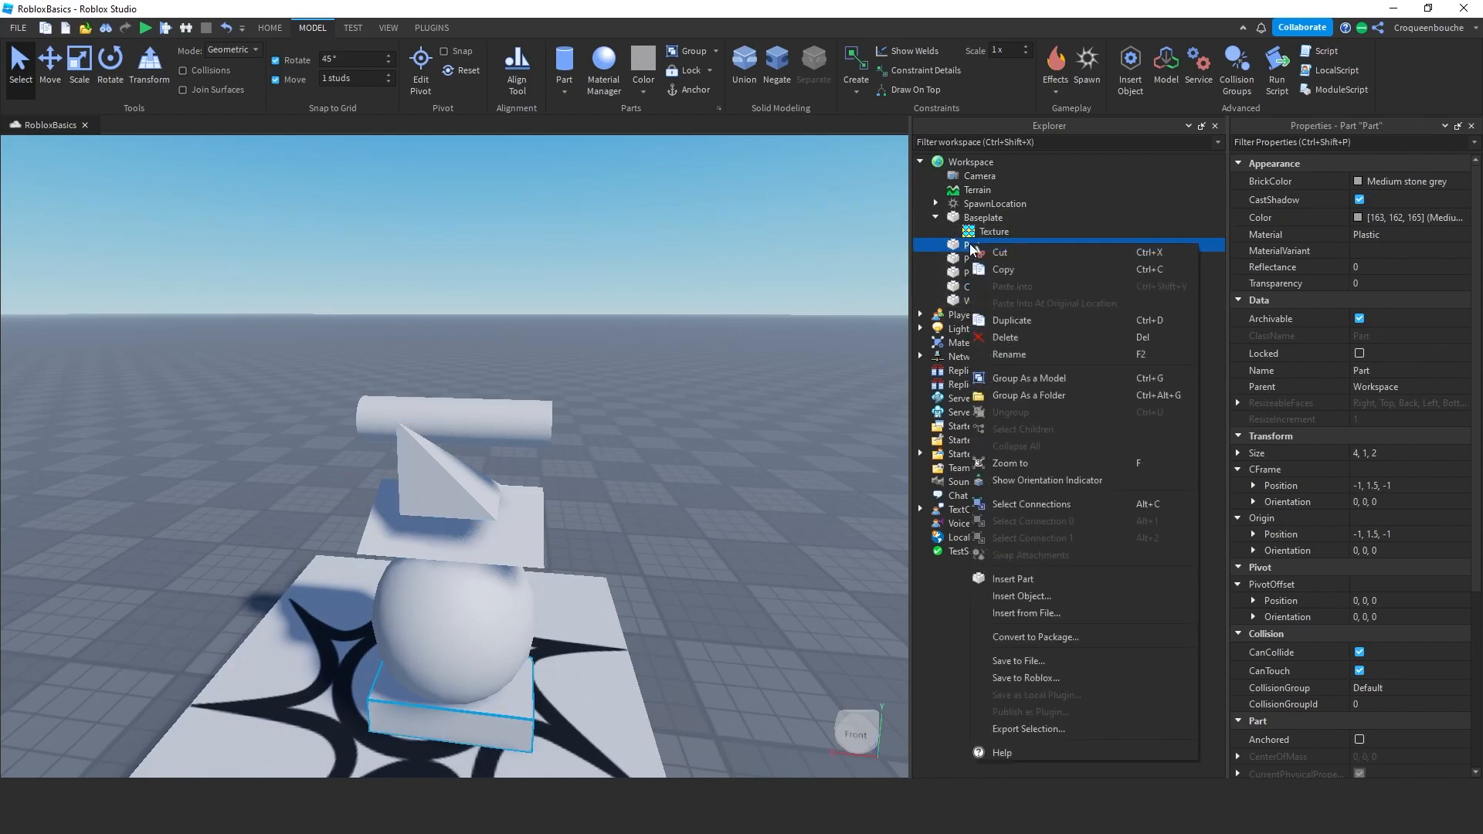
pyautogui.click(1024, 350)
pyautogui.write('1')
pyautogui.press('Return')
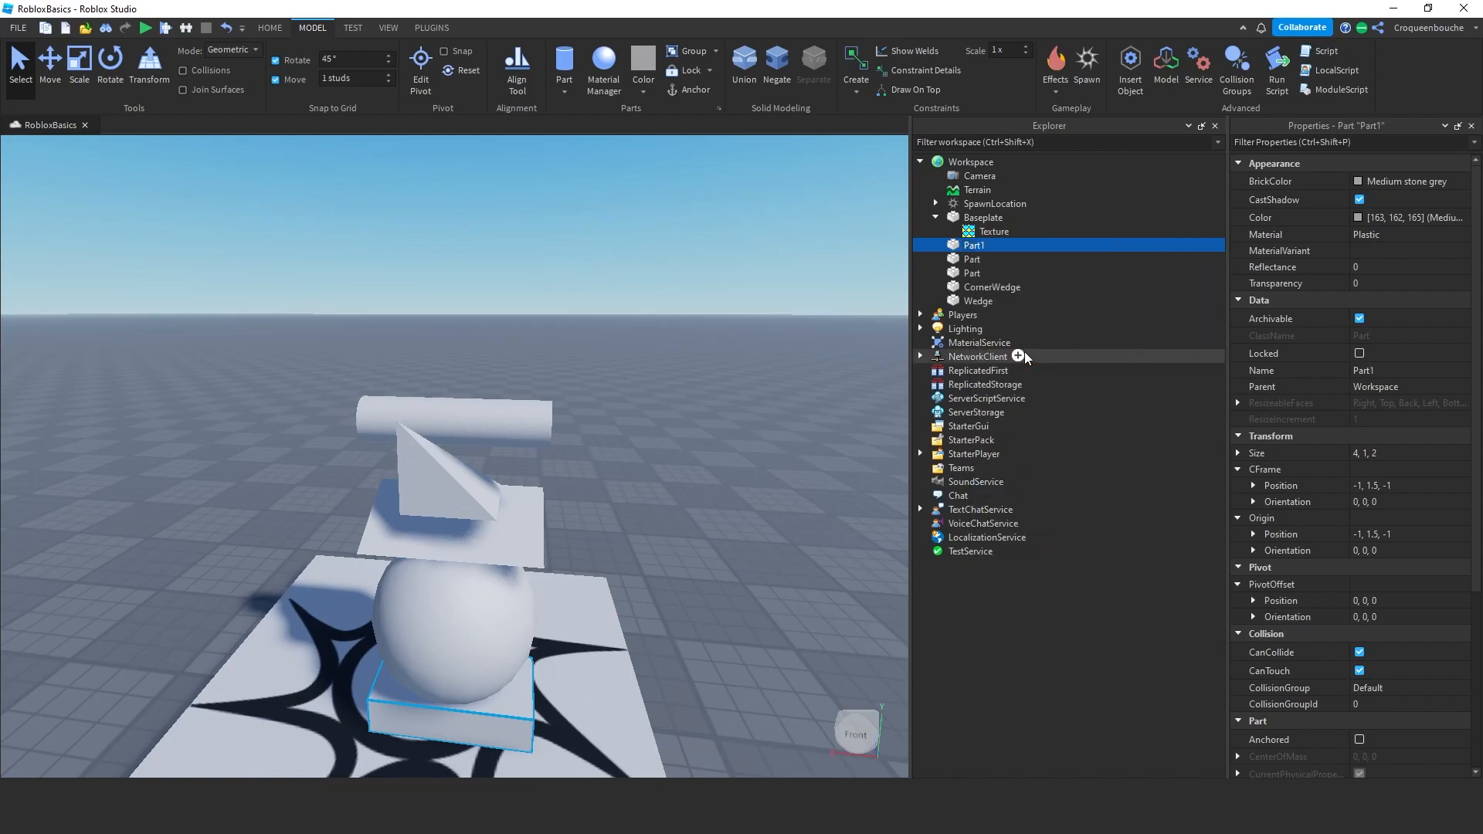
# - Rename the sphere part to Part2 and the cylinder part to Part3
pyautogui.click(975, 259)
pyautogui.press('F2')
pyautogui.write('2')
pyautogui.press('Return')
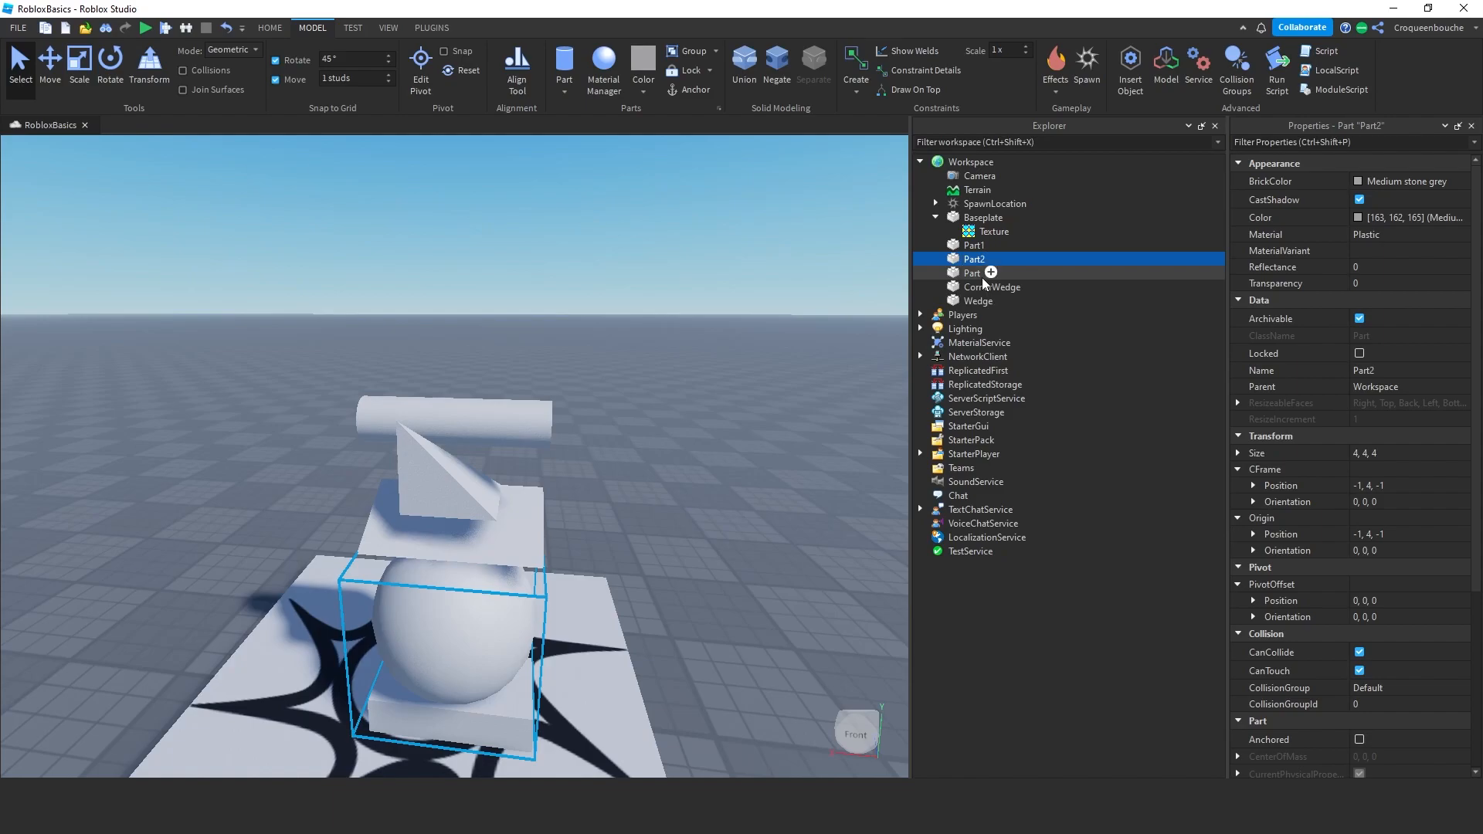
pyautogui.click(972, 275)
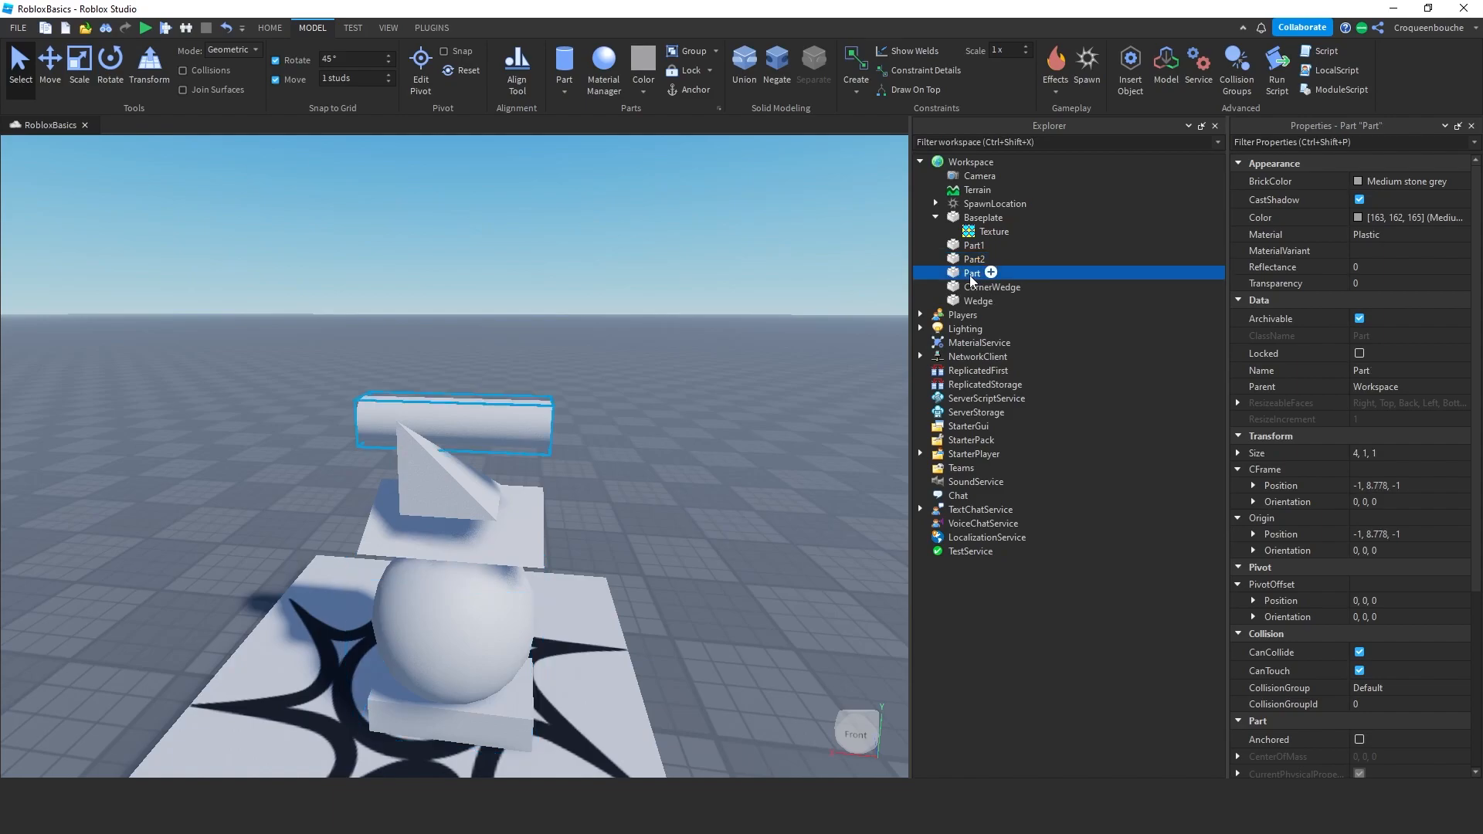
pyautogui.press('F2')
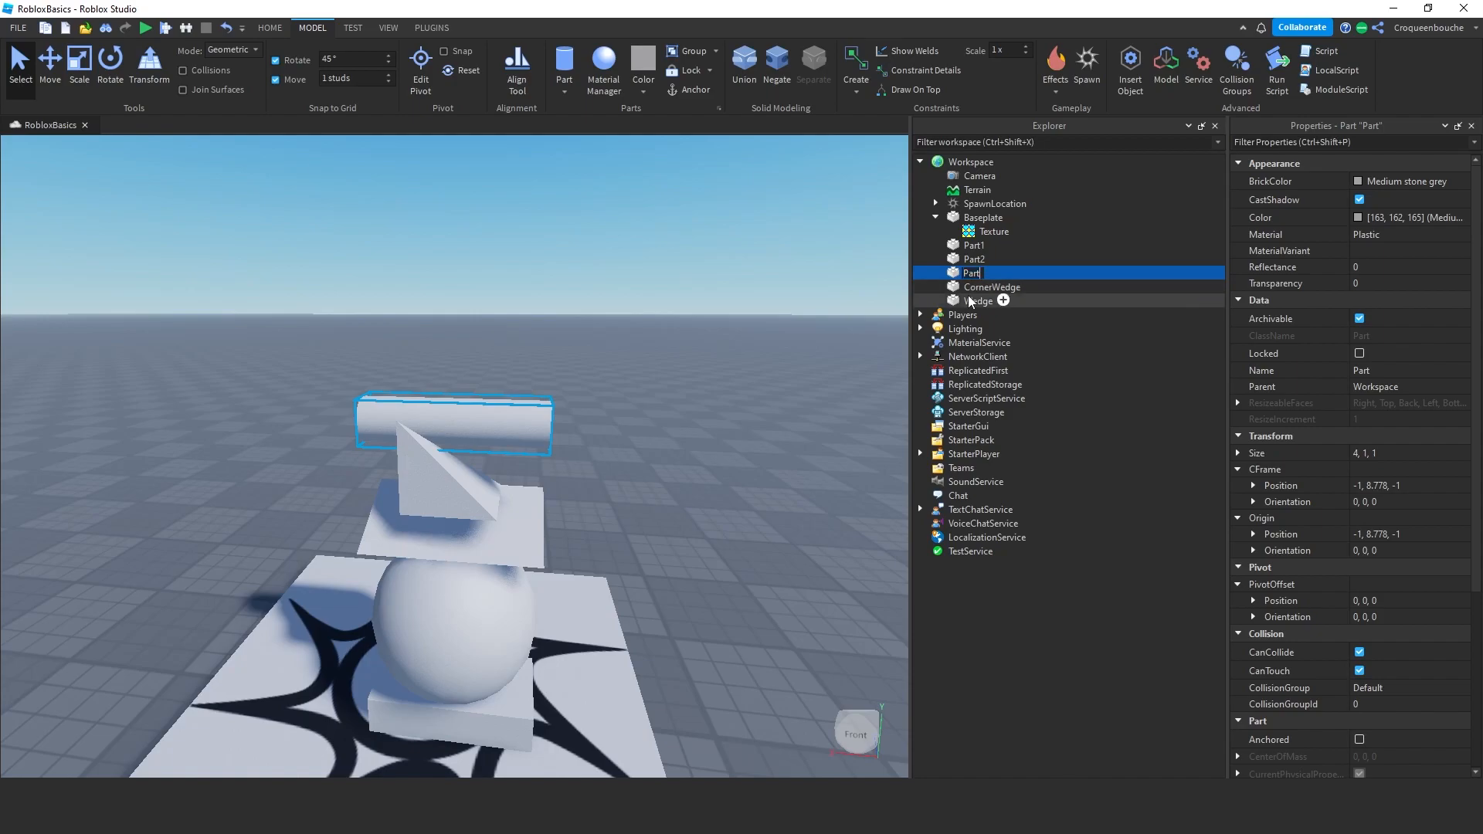
pyautogui.press('Return')
# - Change the color of Part1 to a crimson red with RGB 165, 5, 48
pyautogui.click(975, 247)
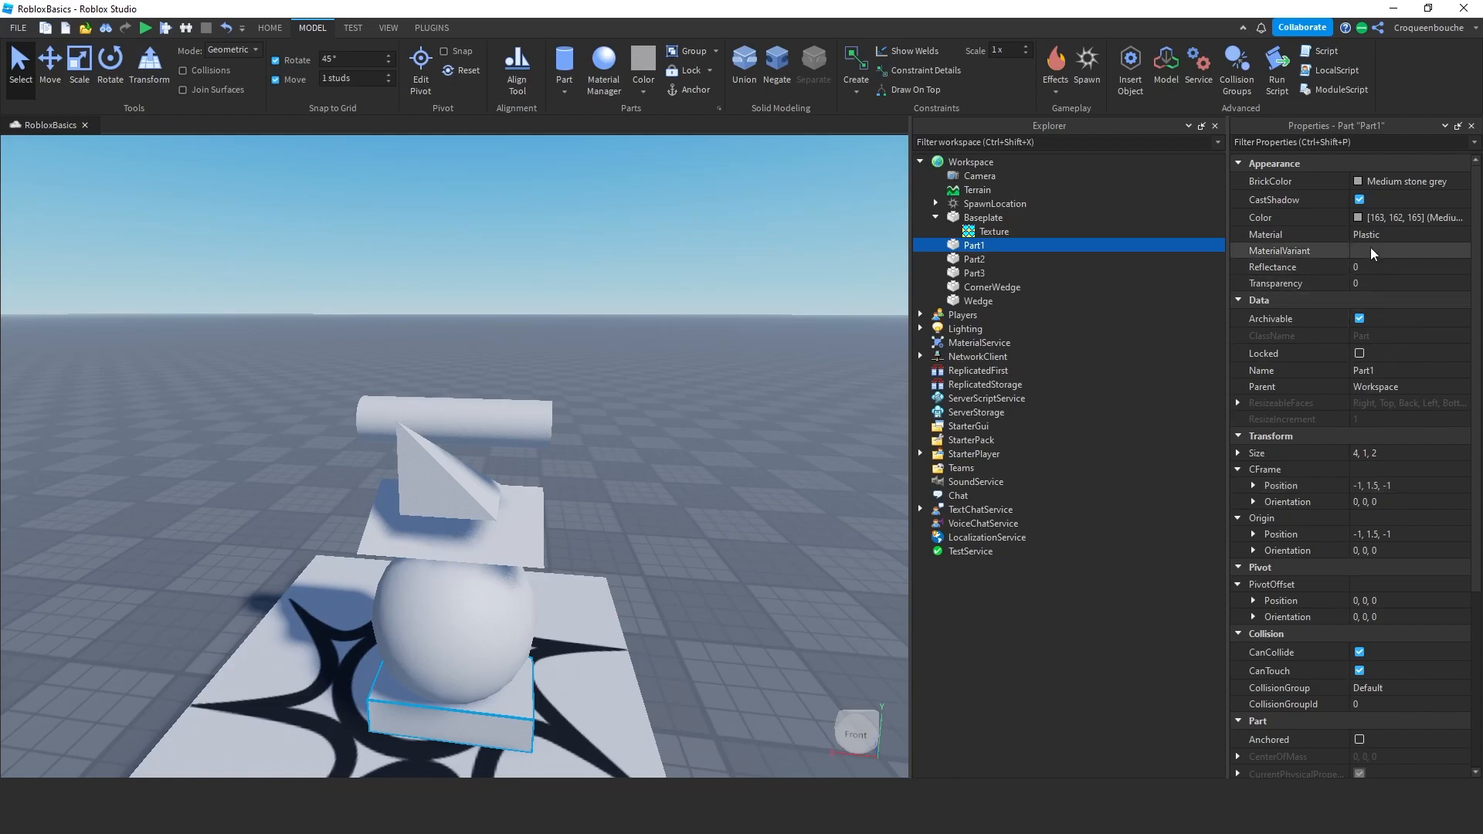
pyautogui.click(1369, 216)
pyautogui.click(1359, 217)
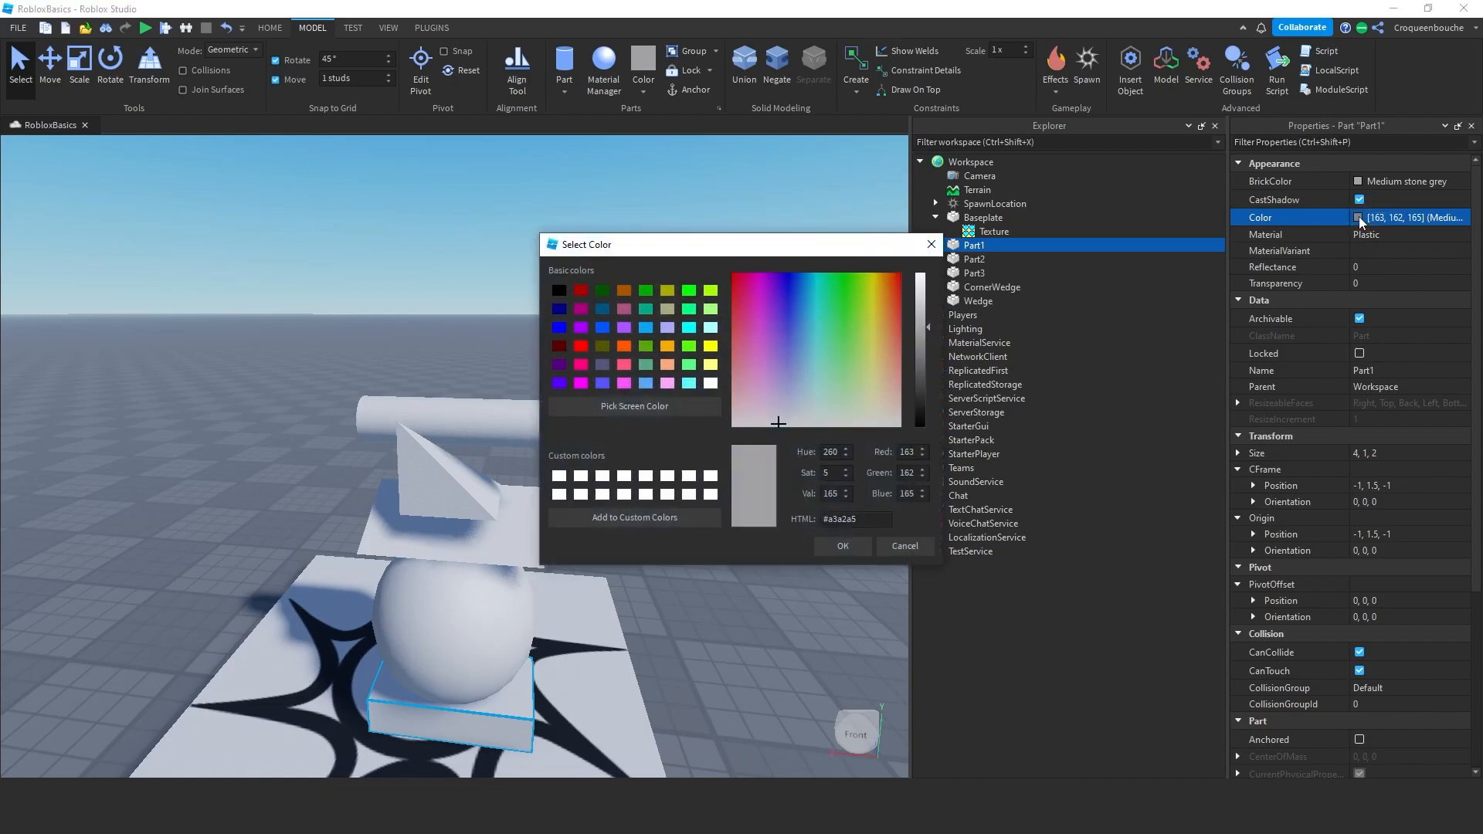
pyautogui.click(739, 276)
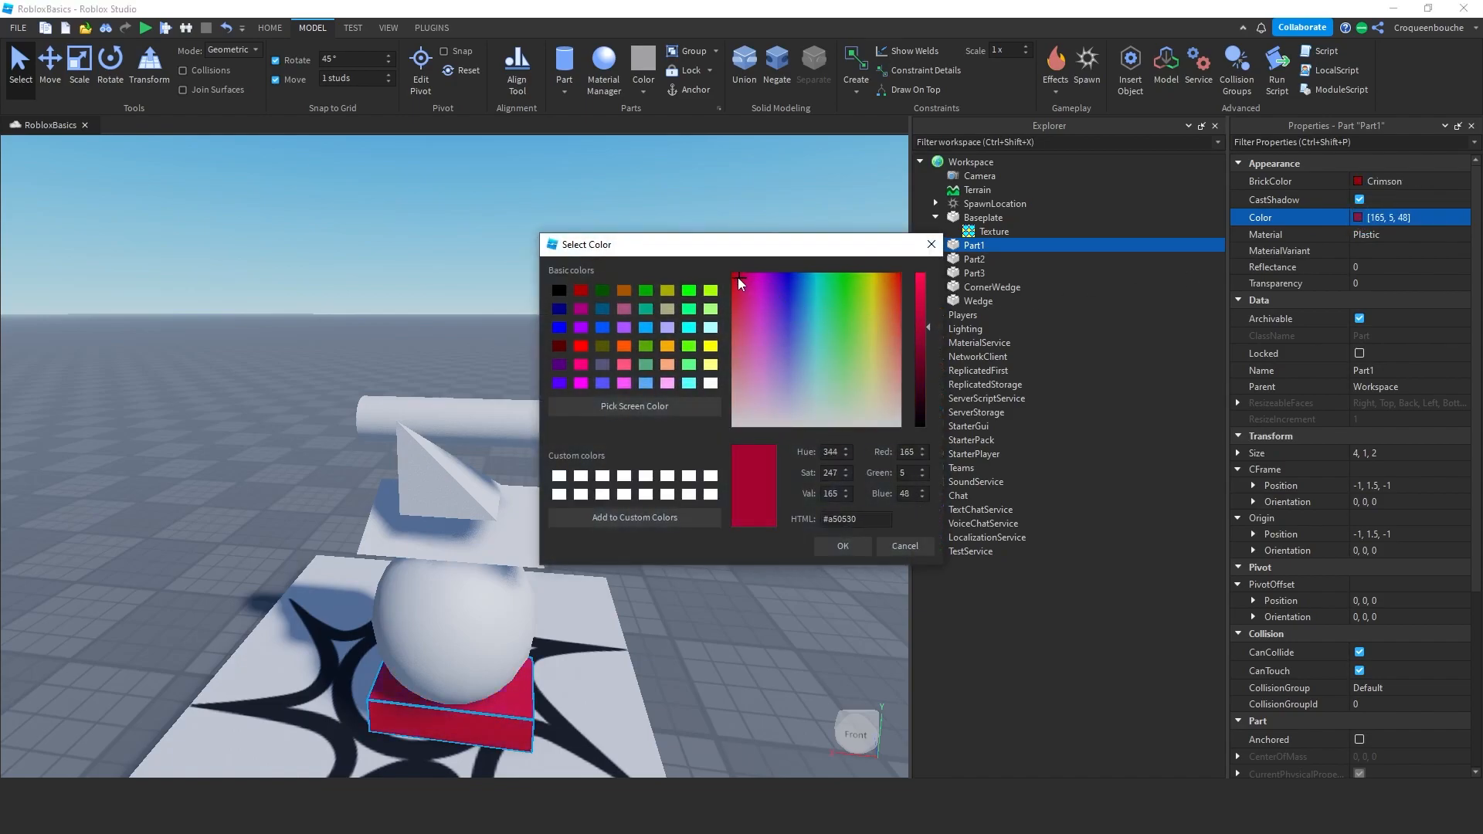
pyautogui.click(842, 546)
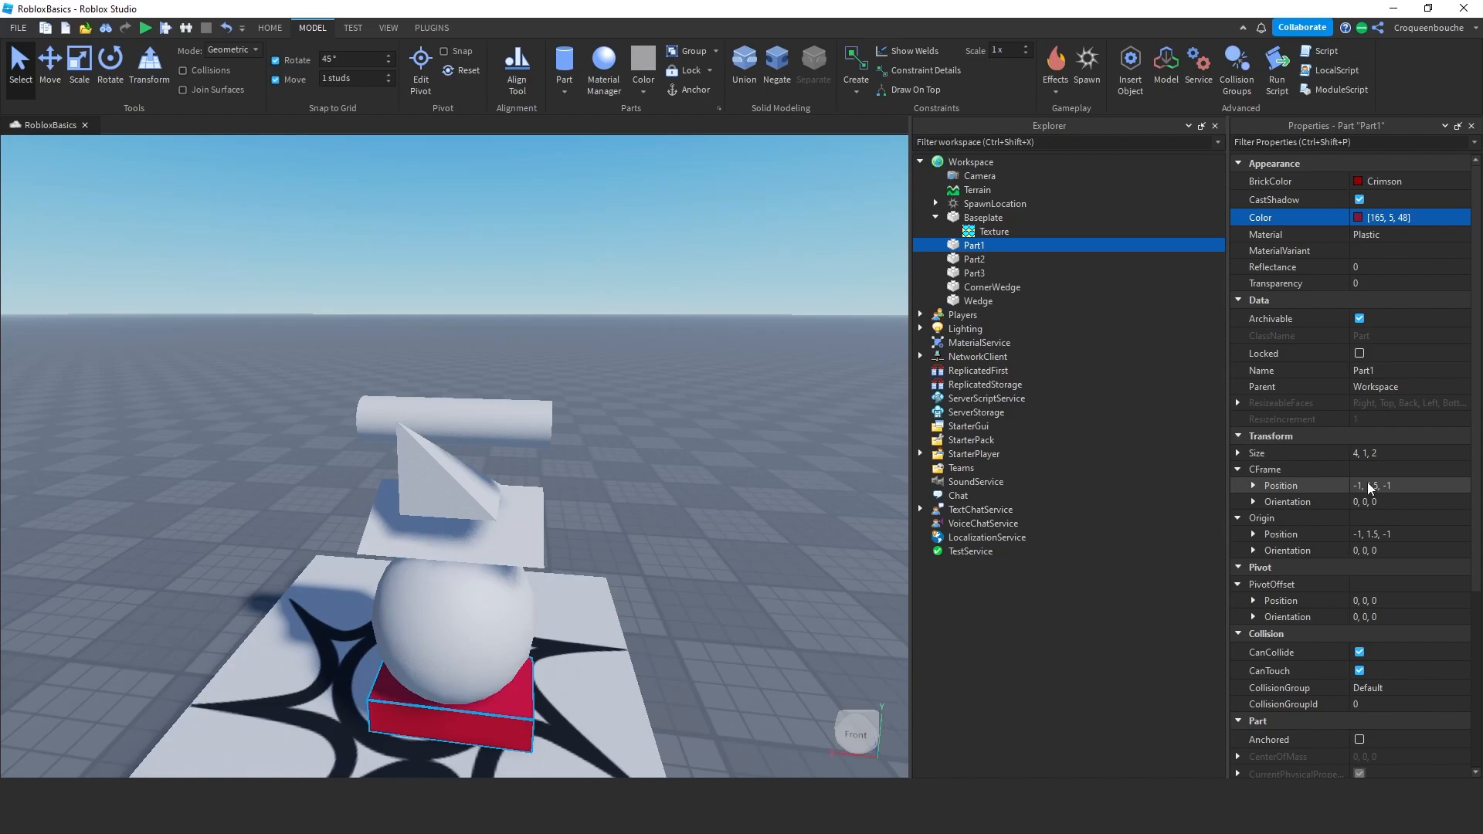
# - Set the position of Part1 to X 3, Y 10 and Z 5 through its properties
pyautogui.click(1254, 486)
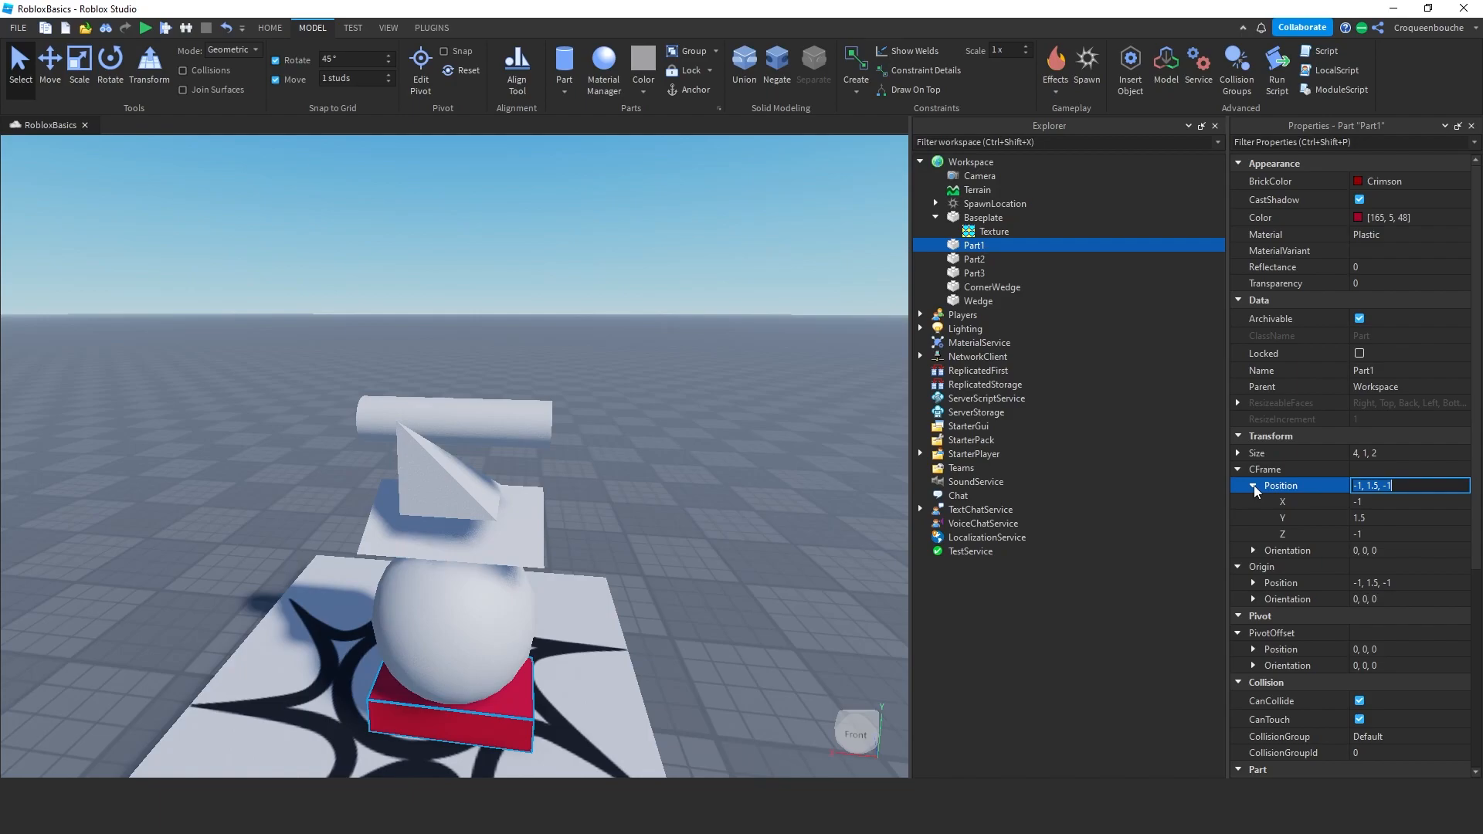
pyautogui.click(1378, 504)
pyautogui.write('3')
pyautogui.press('Return')
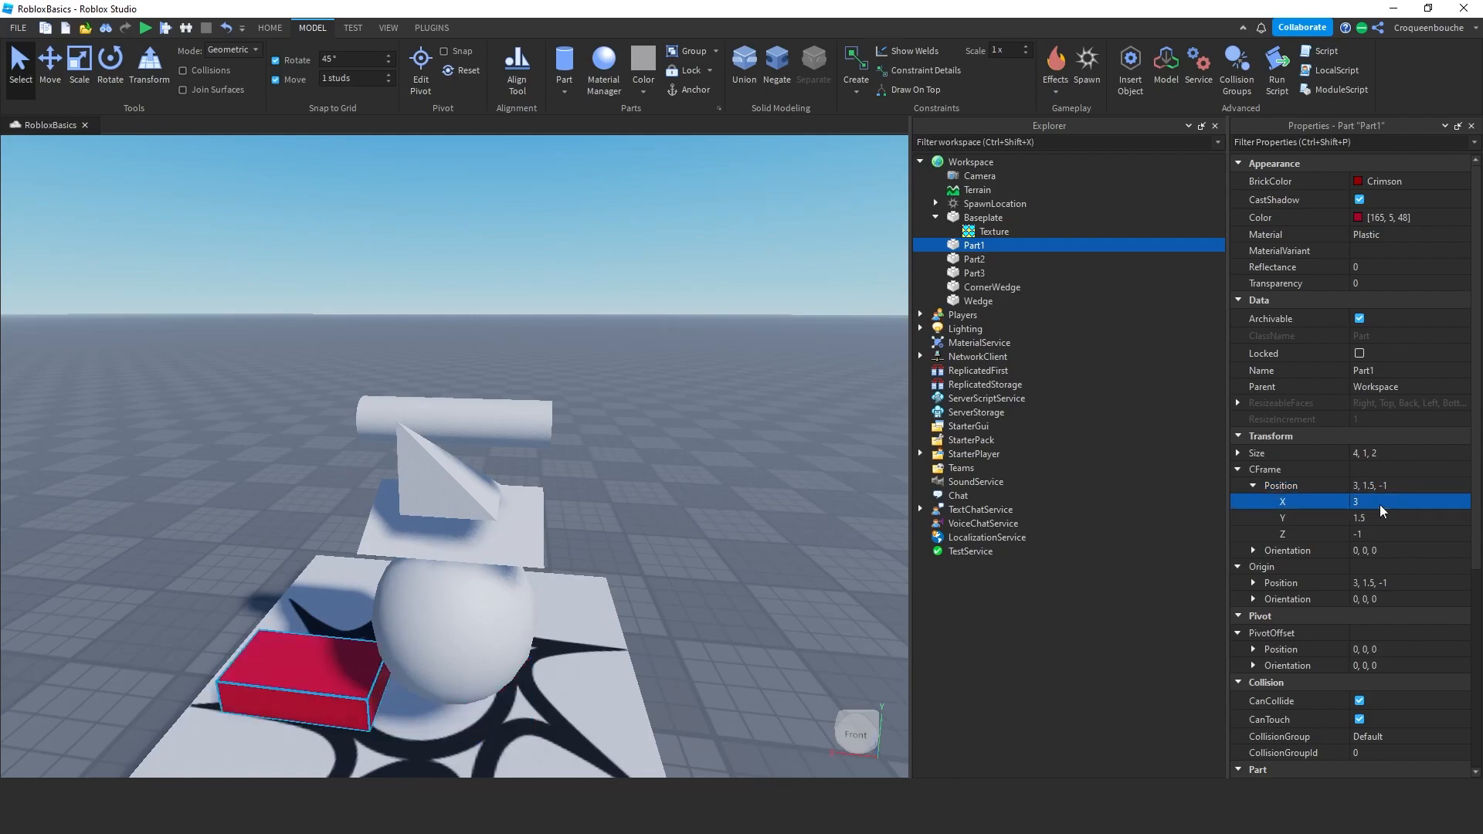
pyautogui.click(1384, 532)
pyautogui.write('5')
pyautogui.press('Return')
pyautogui.click(1383, 519)
pyautogui.write('10')
pyautogui.press('Return')
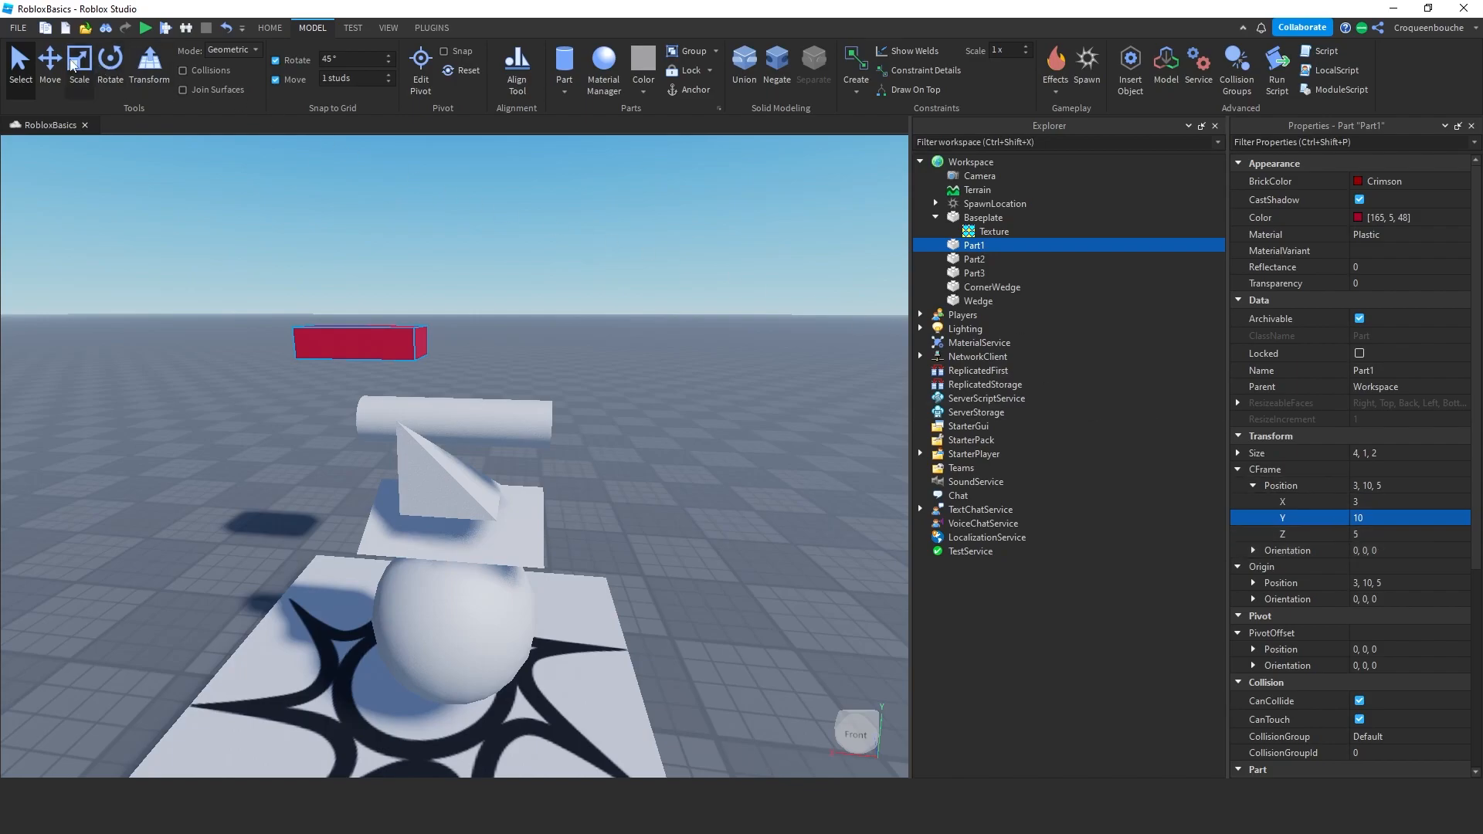
# - Move Part1 with the Move tool's axis handles to about 7, 6, 0 beside the stacked parts
pyautogui.click(50, 61)
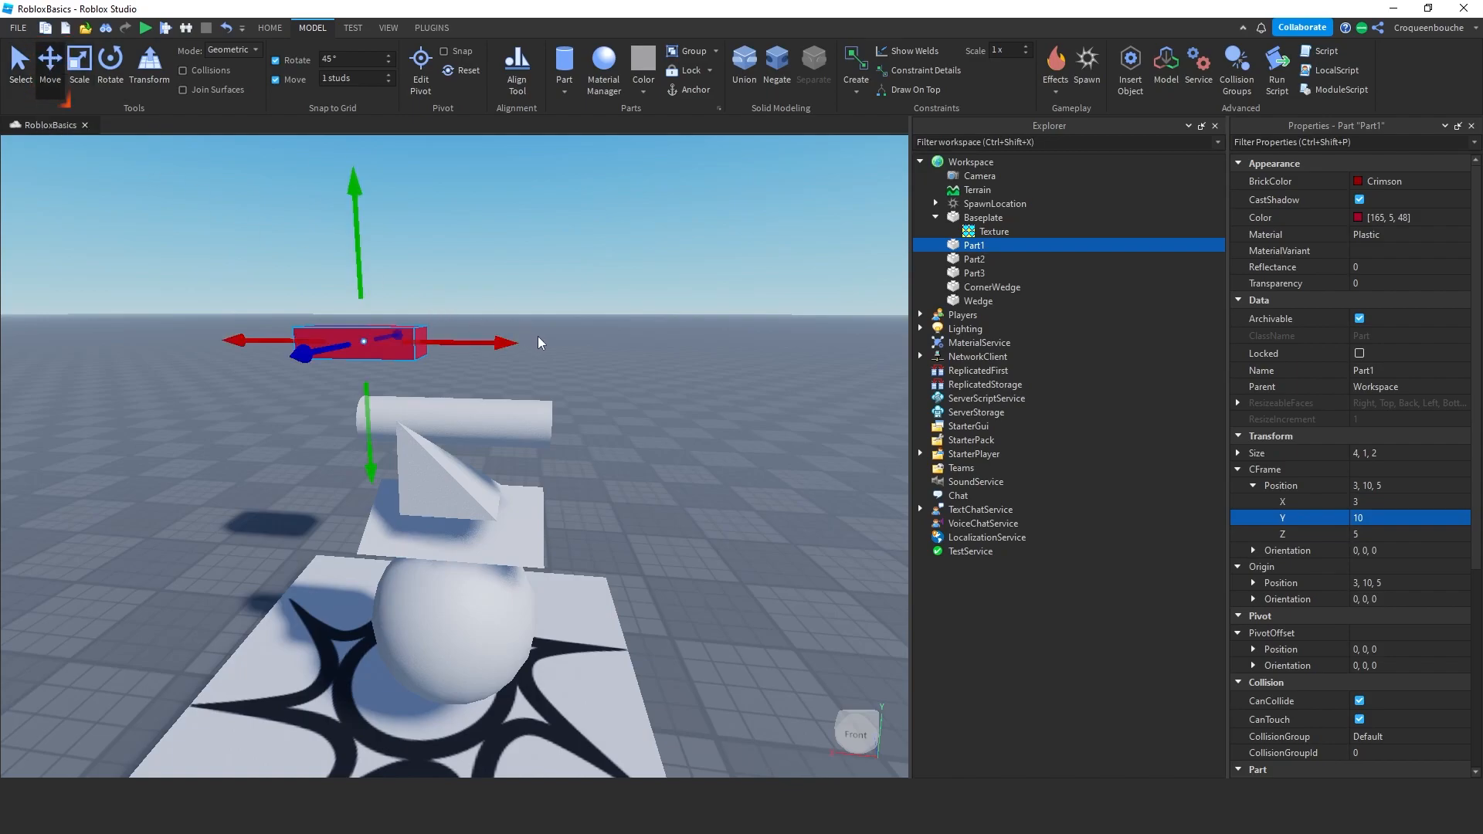
pyautogui.moveTo(506, 341); pyautogui.dragTo(161, 386)
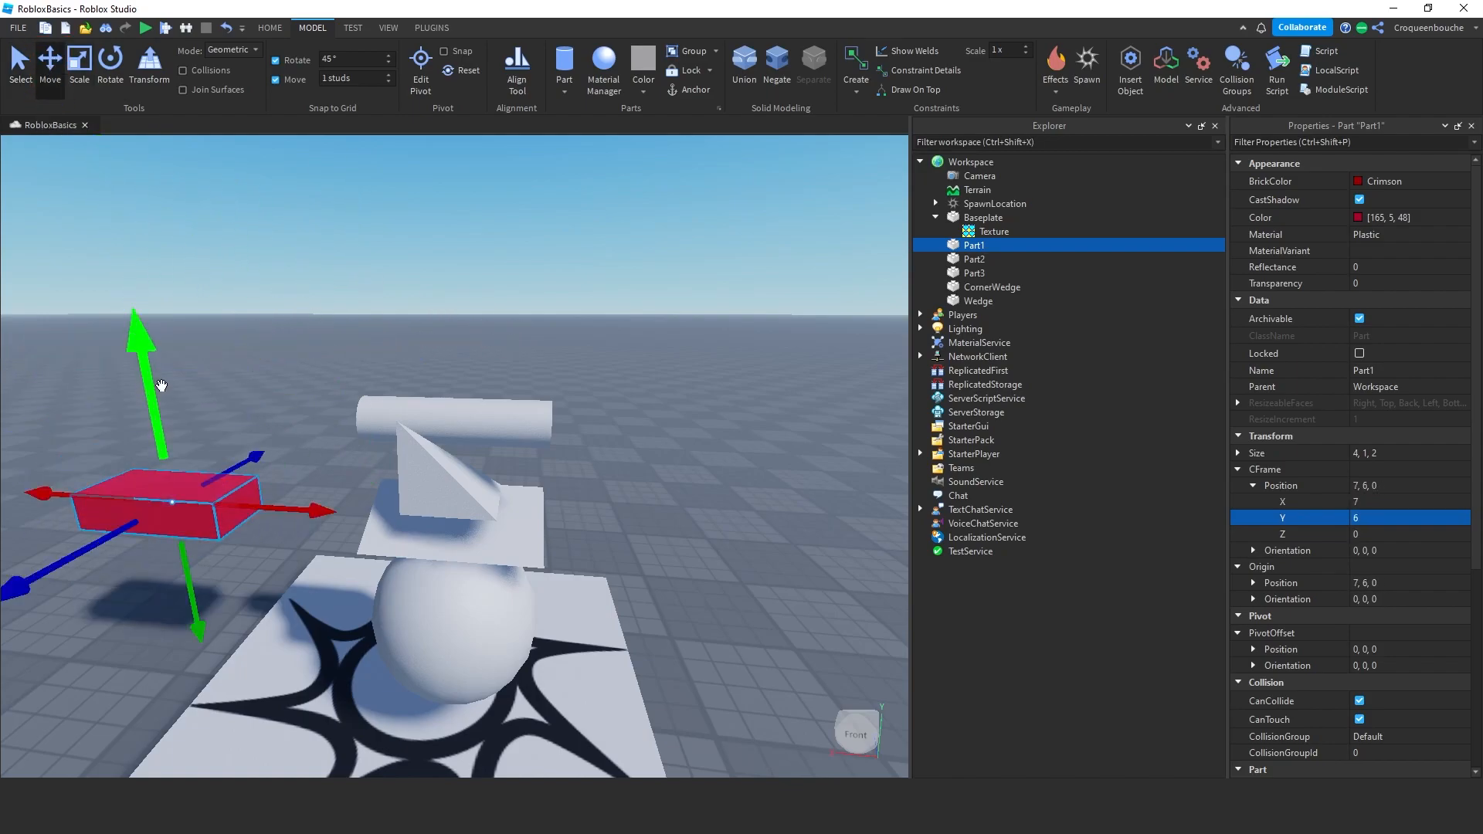
# - Scale Part1 with the Scale tool's handles to a size of 4, 2, 6
pyautogui.click(79, 60)
pyautogui.moveTo(157, 448); pyautogui.dragTo(155, 413)
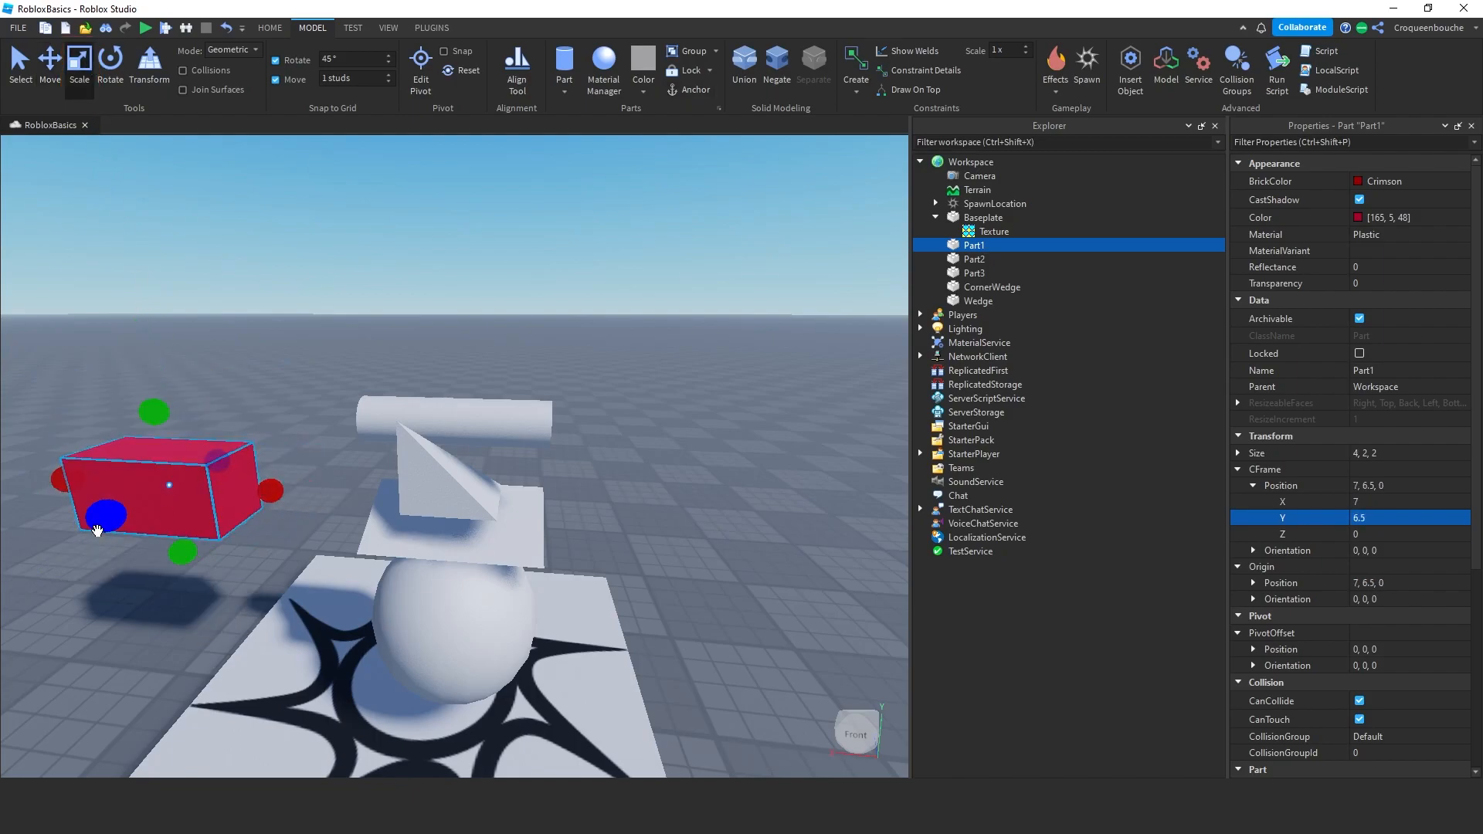
pyautogui.moveTo(270, 491); pyautogui.dragTo(308, 466)
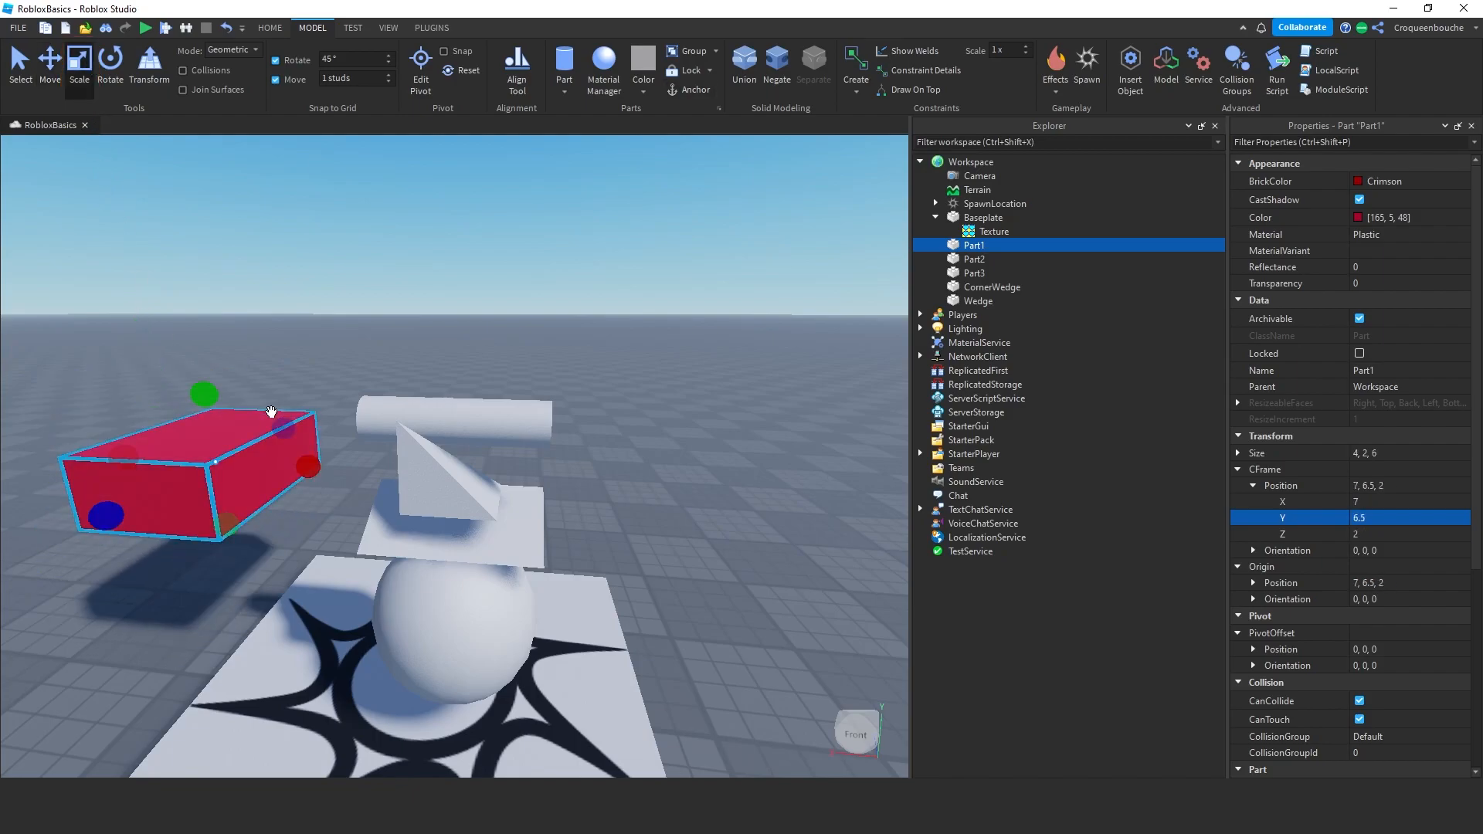
# - Try rotating Part1 around its axes with the Rotate tool and bring it back to its original orientation
pyautogui.click(110, 62)
pyautogui.moveTo(290, 398); pyautogui.dragTo(263, 417)
pyautogui.moveTo(127, 418)
pyautogui.mouseDown()
pyautogui.moveTo(126, 404)
pyautogui.moveTo(119, 463)
pyautogui.moveTo(130, 414)
pyautogui.mouseUp()
pyautogui.moveTo(321, 464); pyautogui.dragTo(243, 491)
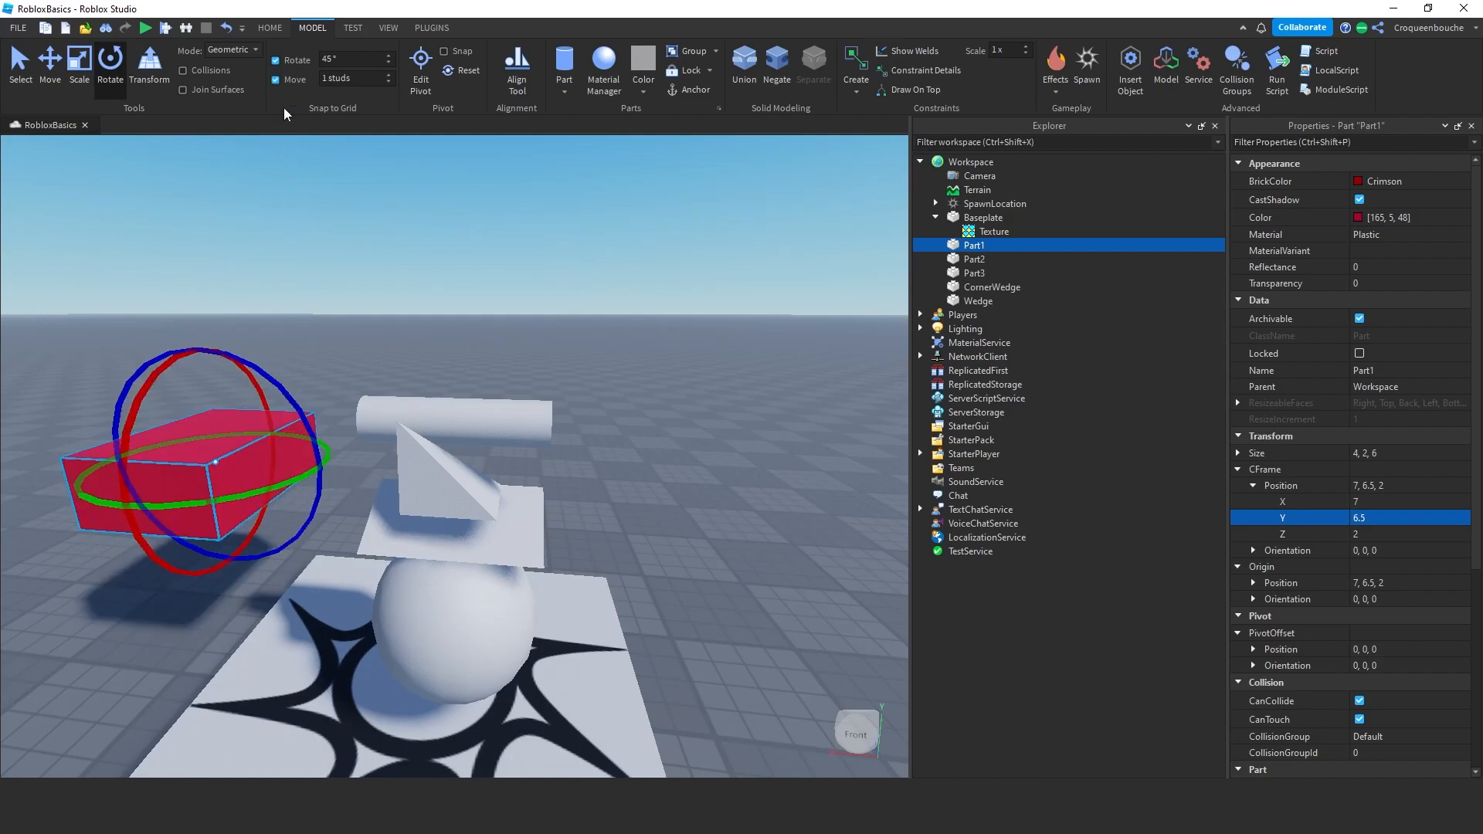
# - Turn off rotate and move snapping, then freely rotate Part1 about 10.9° around Y and raise it to about Y 7.591
pyautogui.click(276, 61)
pyautogui.click(276, 79)
pyautogui.moveTo(232, 493); pyautogui.dragTo(306, 514)
pyautogui.click(54, 66)
pyautogui.moveTo(194, 340); pyautogui.dragTo(192, 298)
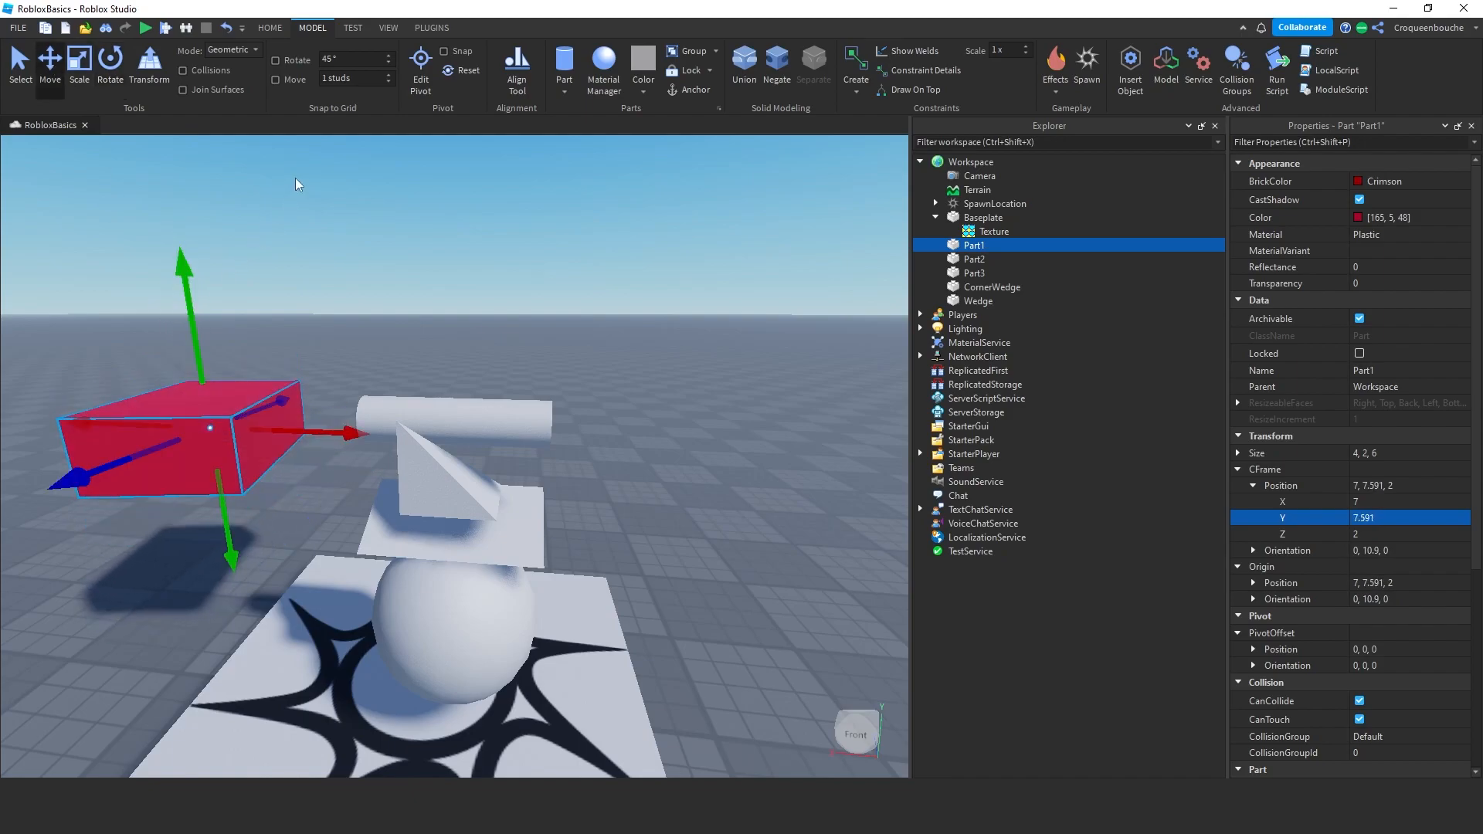
# - Undo the unsnapped rotation and move of Part1, and turn rotate and move snapping back on
pyautogui.click(226, 30)
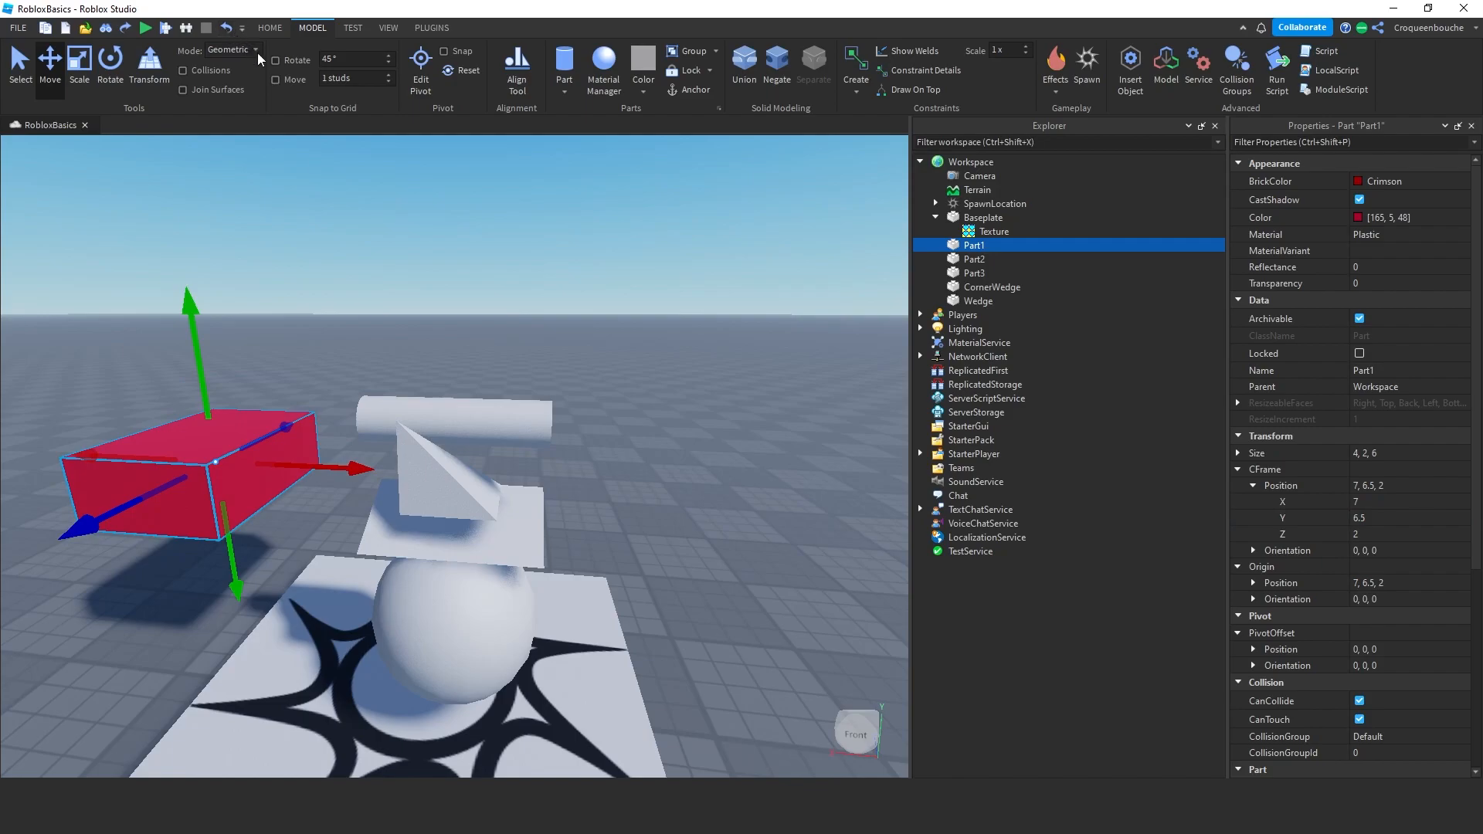
pyautogui.click(275, 60)
pyautogui.click(276, 79)
# - Move Part1 freely across the baseplate to about 15, 1, 10
pyautogui.moveTo(190, 303)
pyautogui.mouseDown()
pyautogui.moveTo(182, 229)
pyautogui.moveTo(184, 296)
pyautogui.mouseUp()
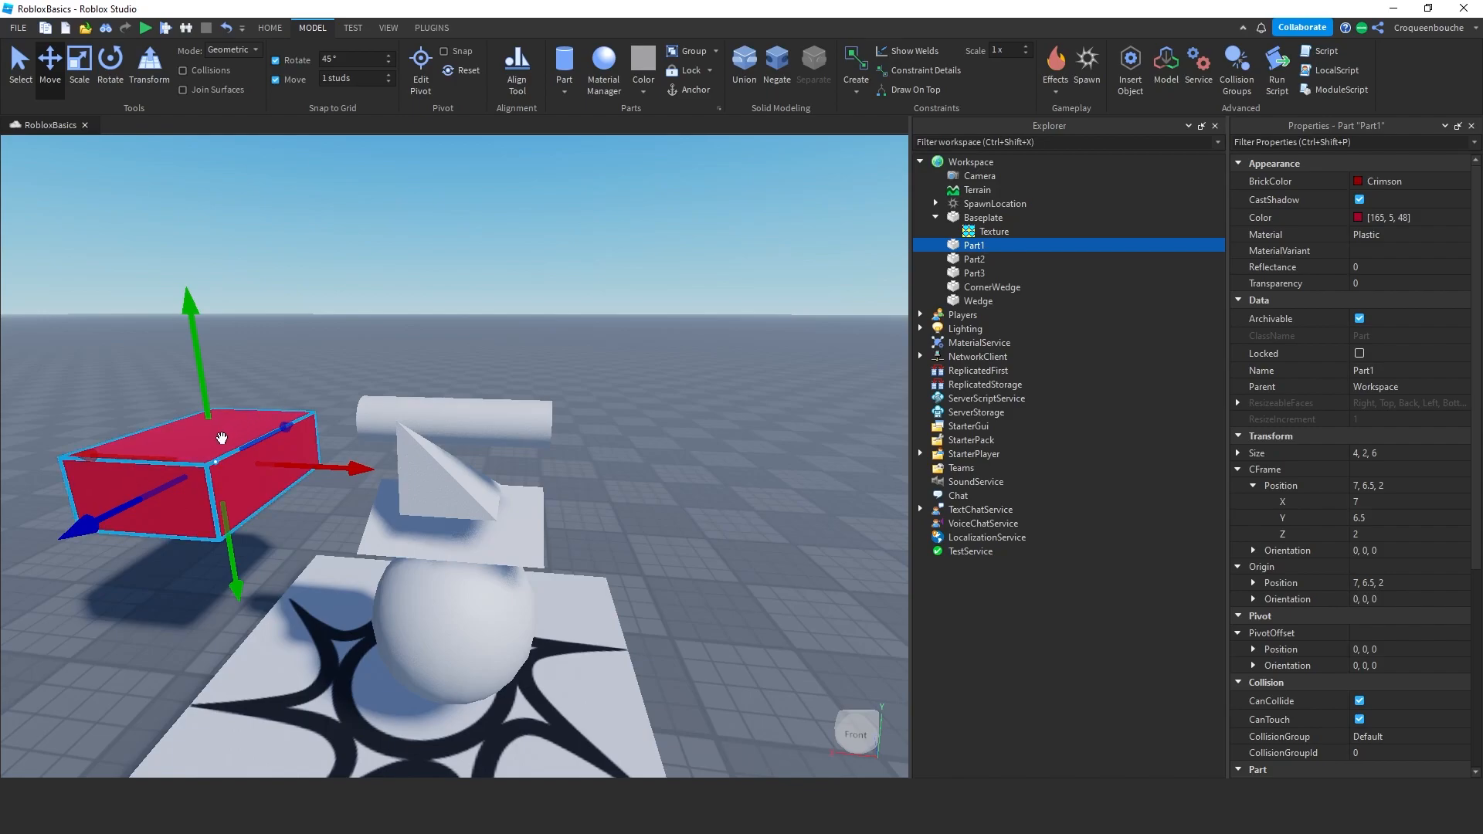
pyautogui.moveTo(220, 438); pyautogui.dragTo(197, 517)
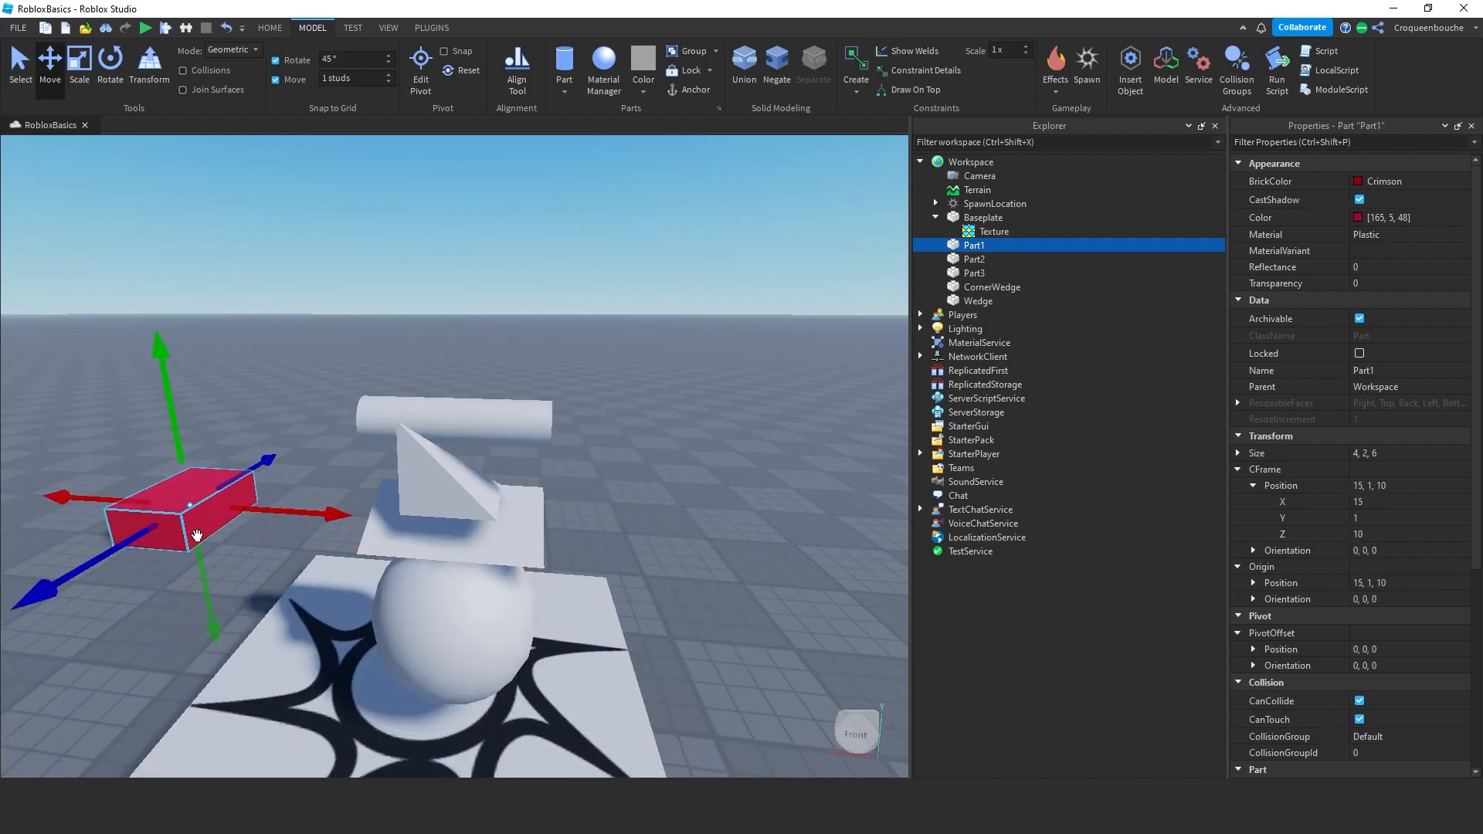
# - Set the material of the cylinder Part3 to Ice and move it along the X axis away from the stack
pyautogui.click(500, 425)
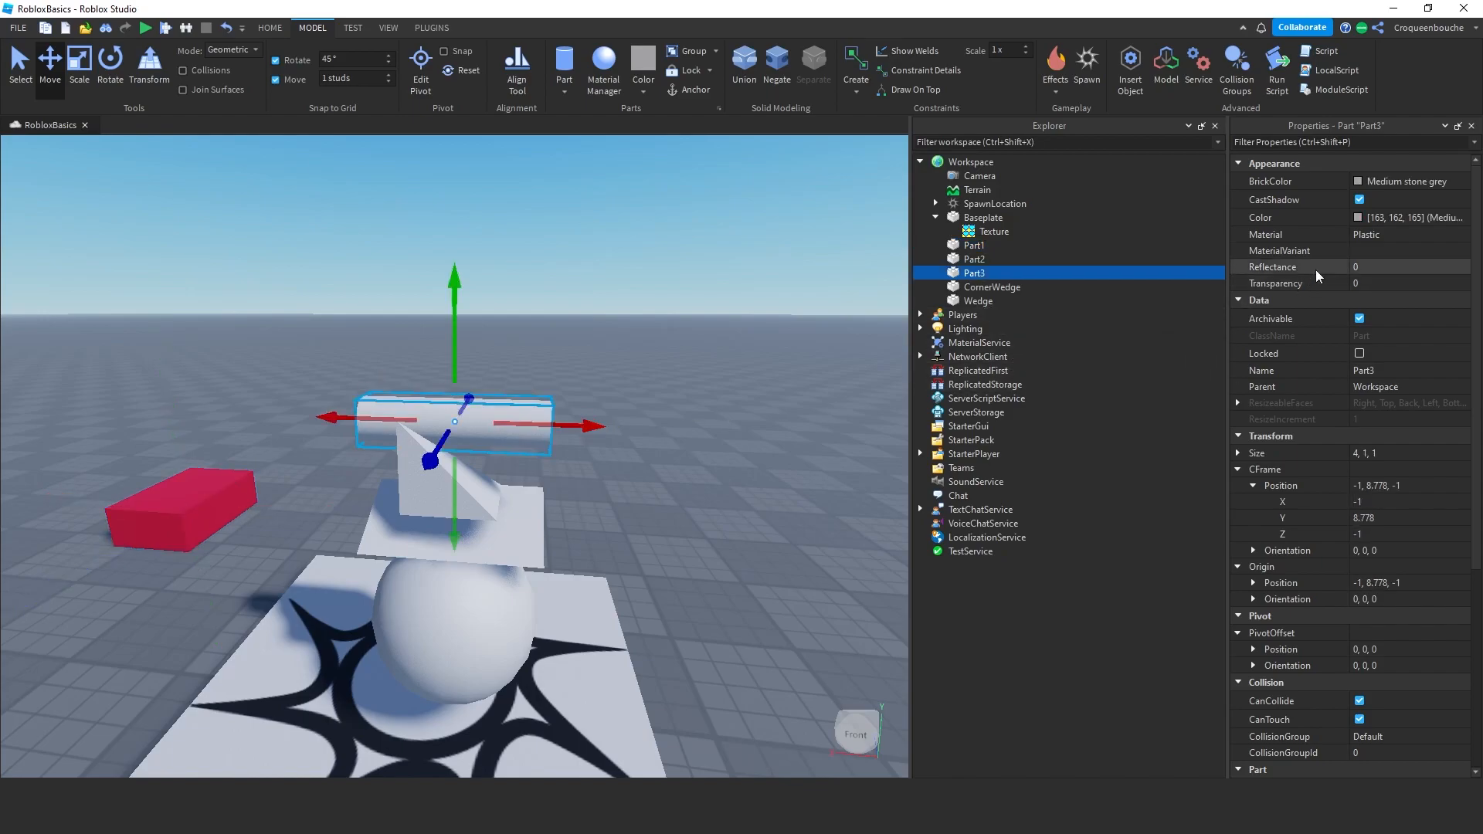
pyautogui.click(1365, 235)
pyautogui.click(1389, 247)
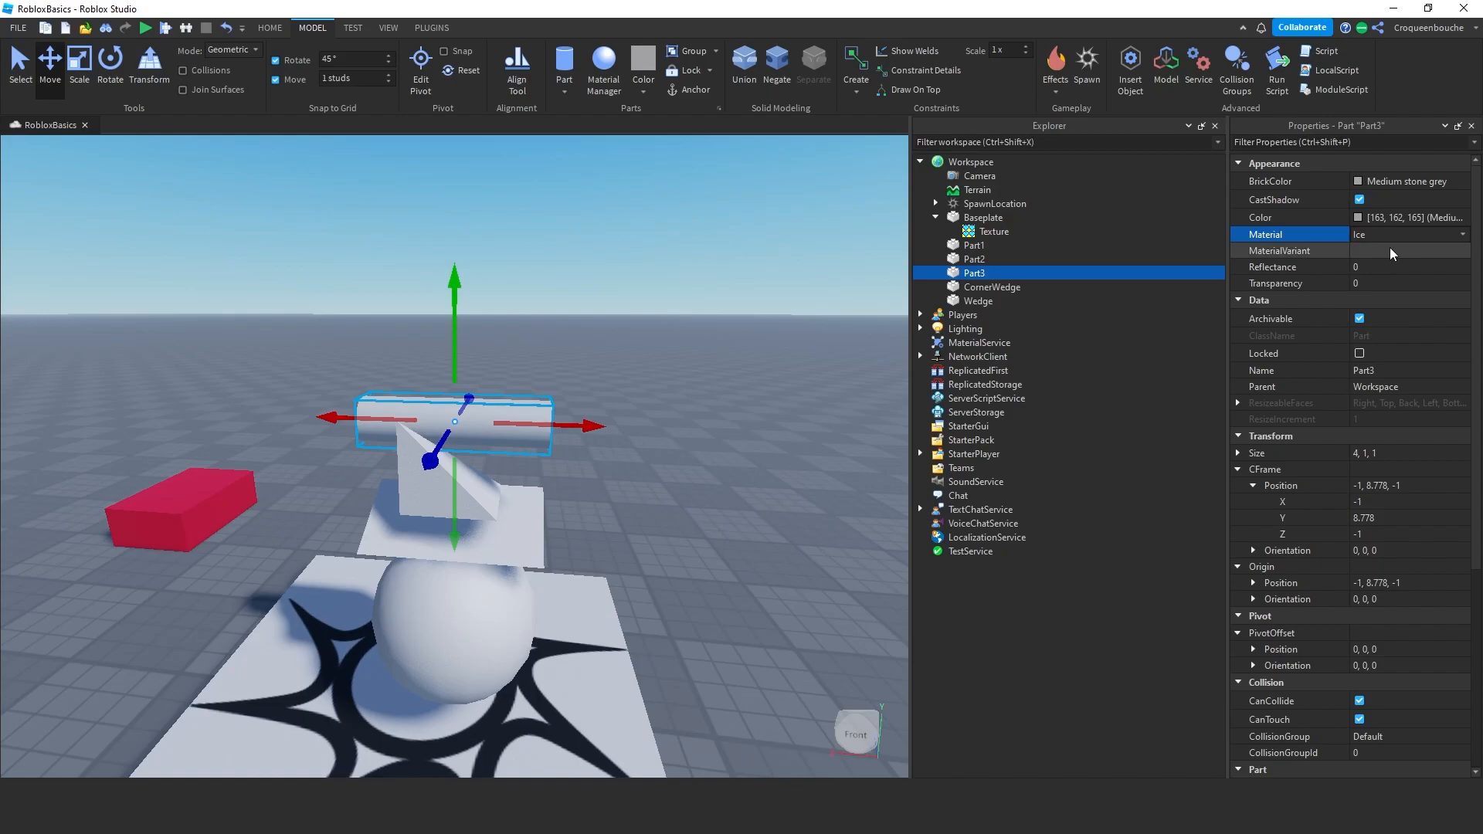
pyautogui.moveTo(595, 426); pyautogui.dragTo(897, 432)
# - Set the CornerWedge's material to Marble and move it off the stack, down beside the spawn location
pyautogui.click(992, 287)
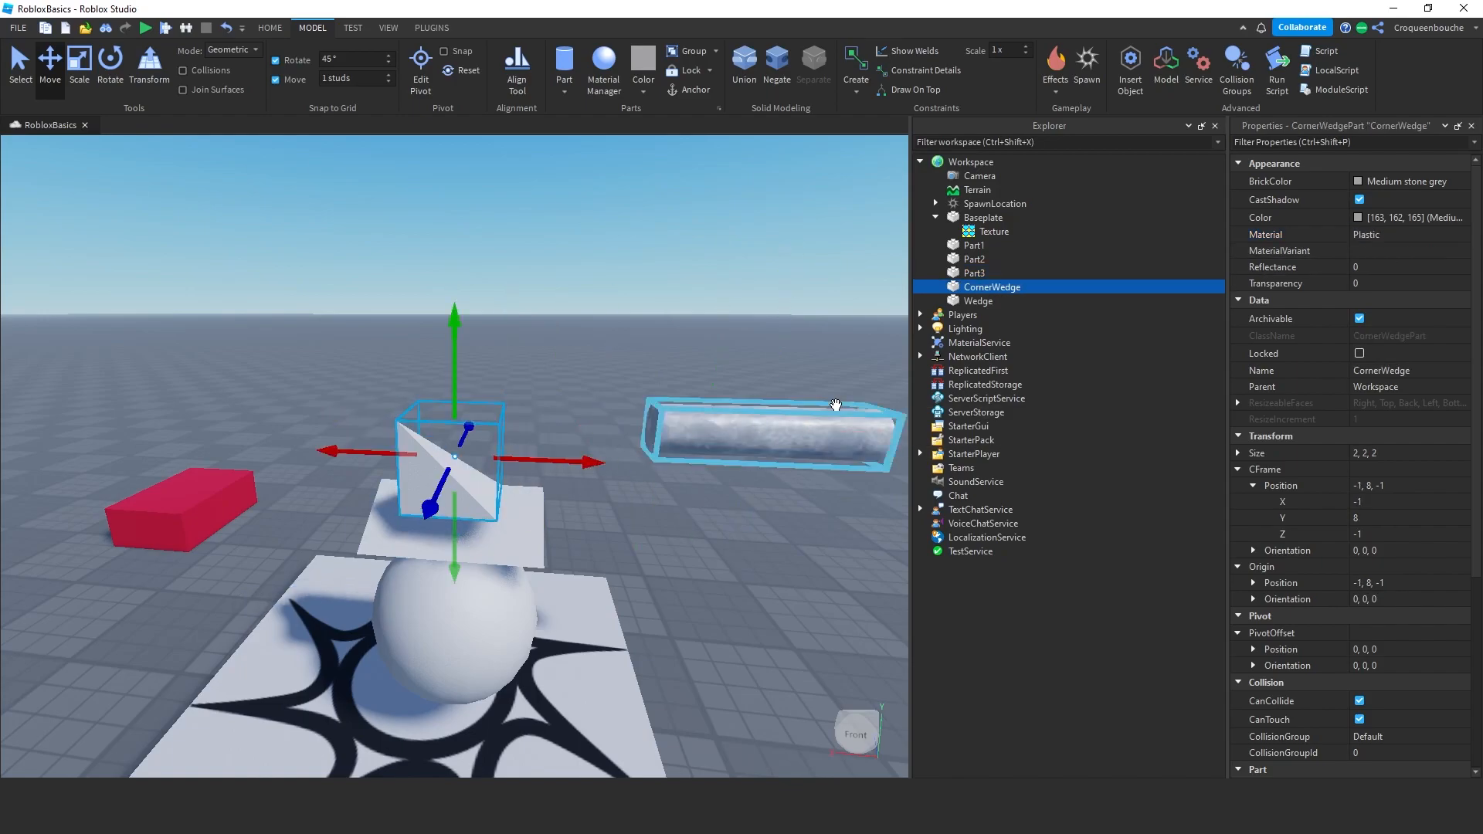
pyautogui.click(1404, 236)
pyautogui.click(1403, 284)
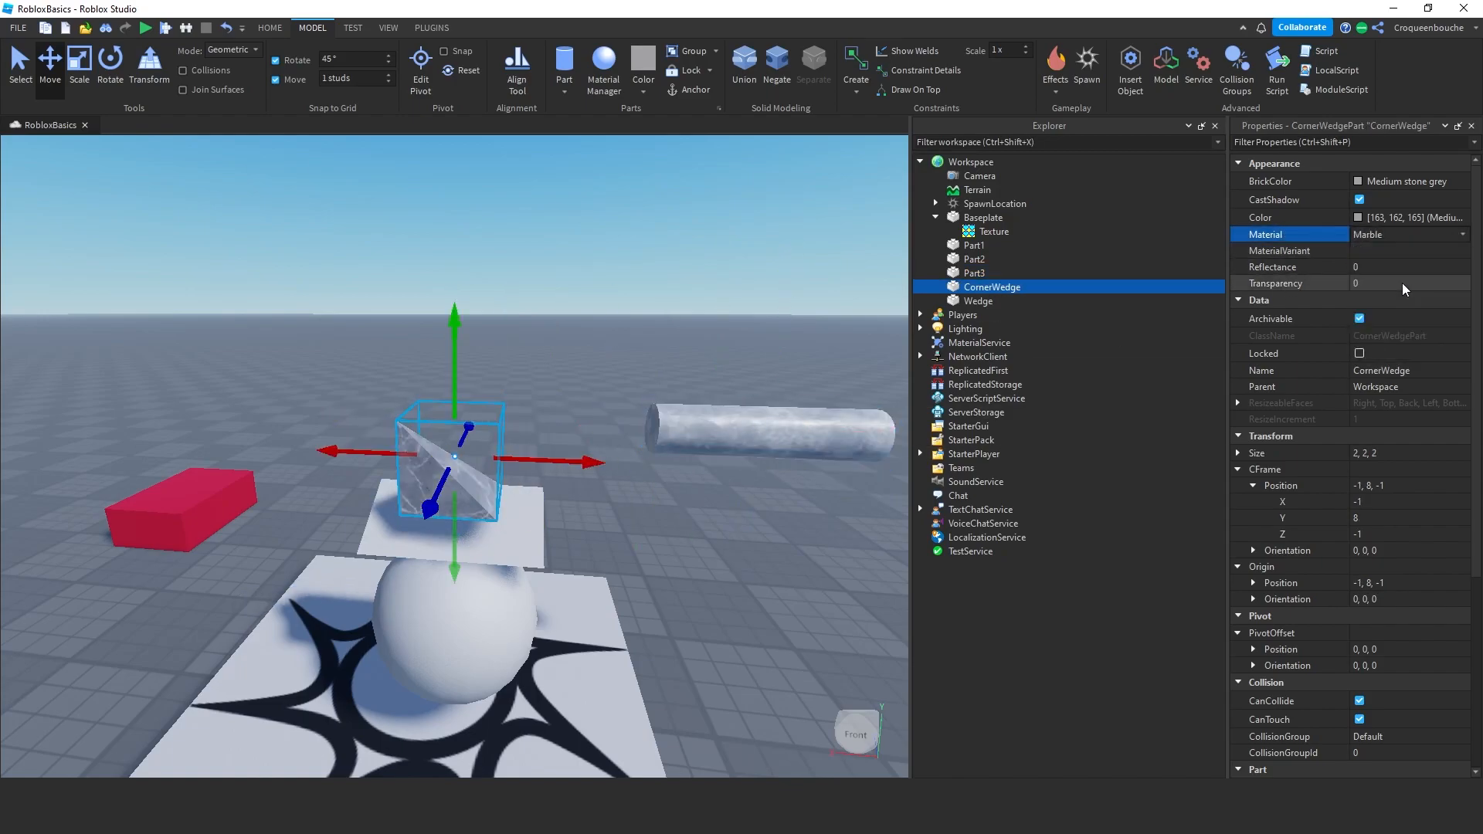
pyautogui.moveTo(463, 479); pyautogui.dragTo(880, 562)
pyautogui.click(880, 562)
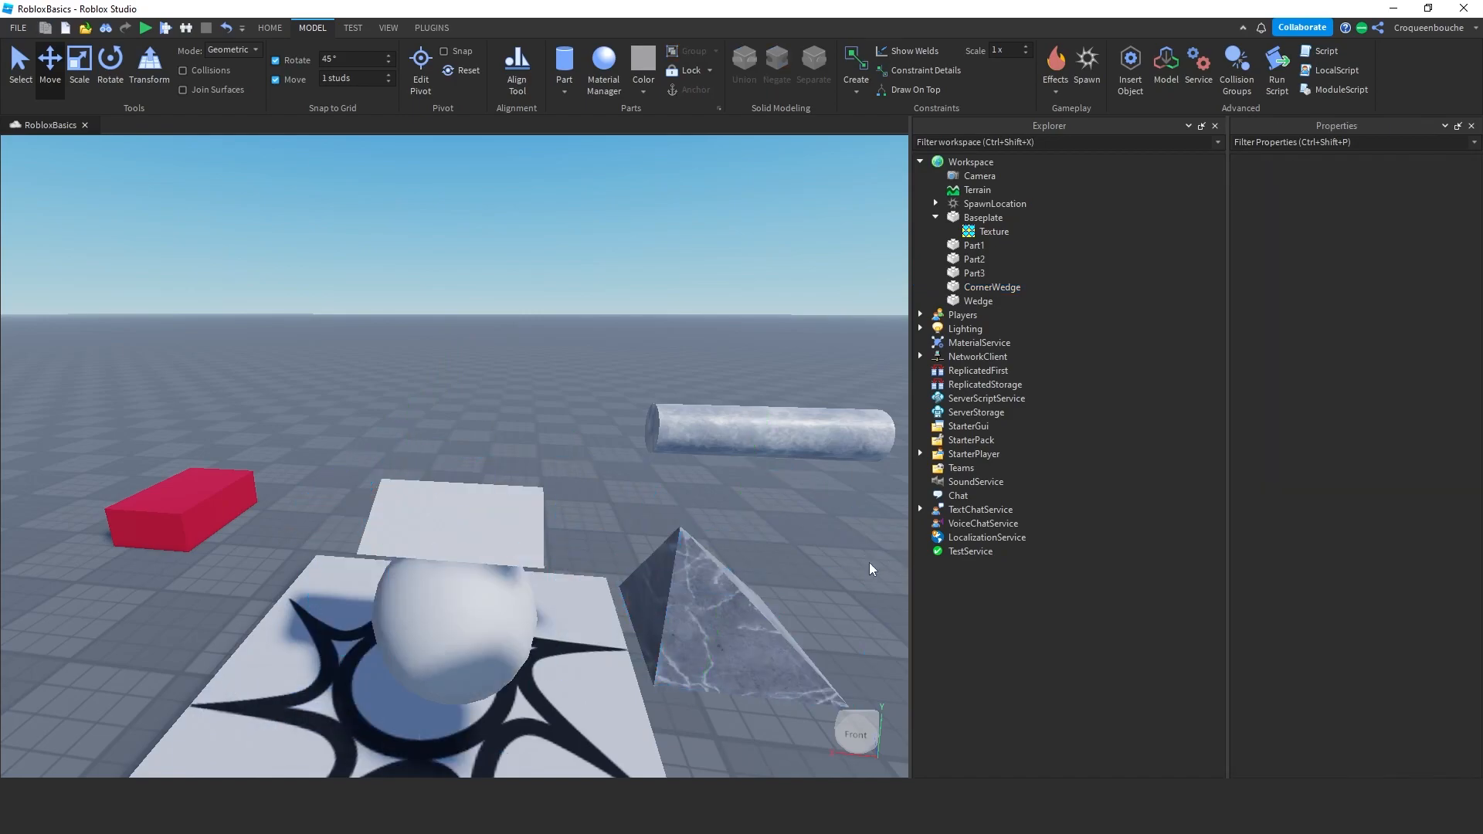
# - Give the Wedge the WoodPlanks material and the Burnt Sienna BrickColor
pyautogui.click(448, 530)
pyautogui.click(1397, 235)
pyautogui.scroll(-5, 1403, 257)
pyautogui.click(1392, 351)
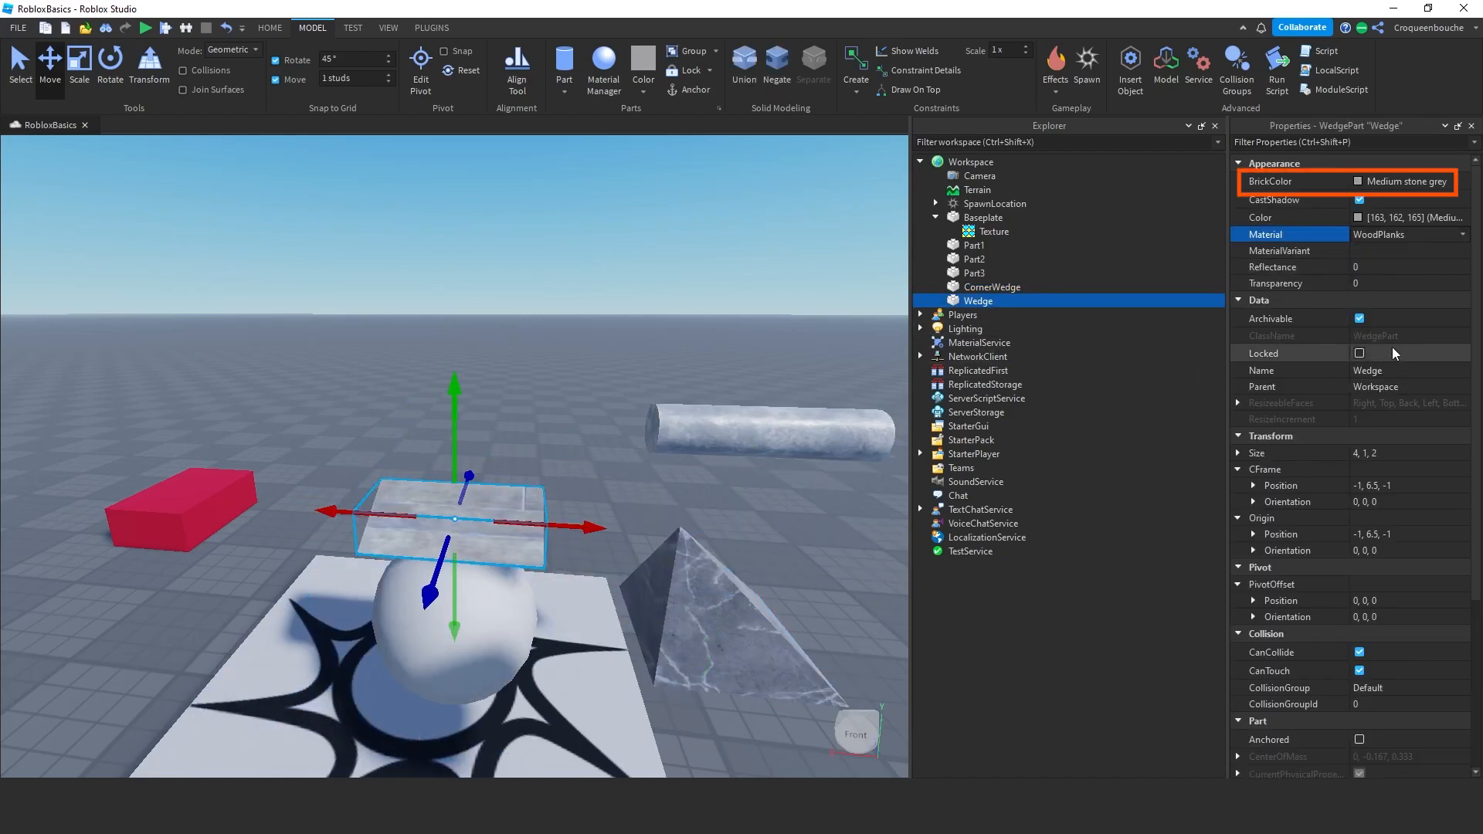
pyautogui.click(1383, 181)
pyautogui.click(1400, 428)
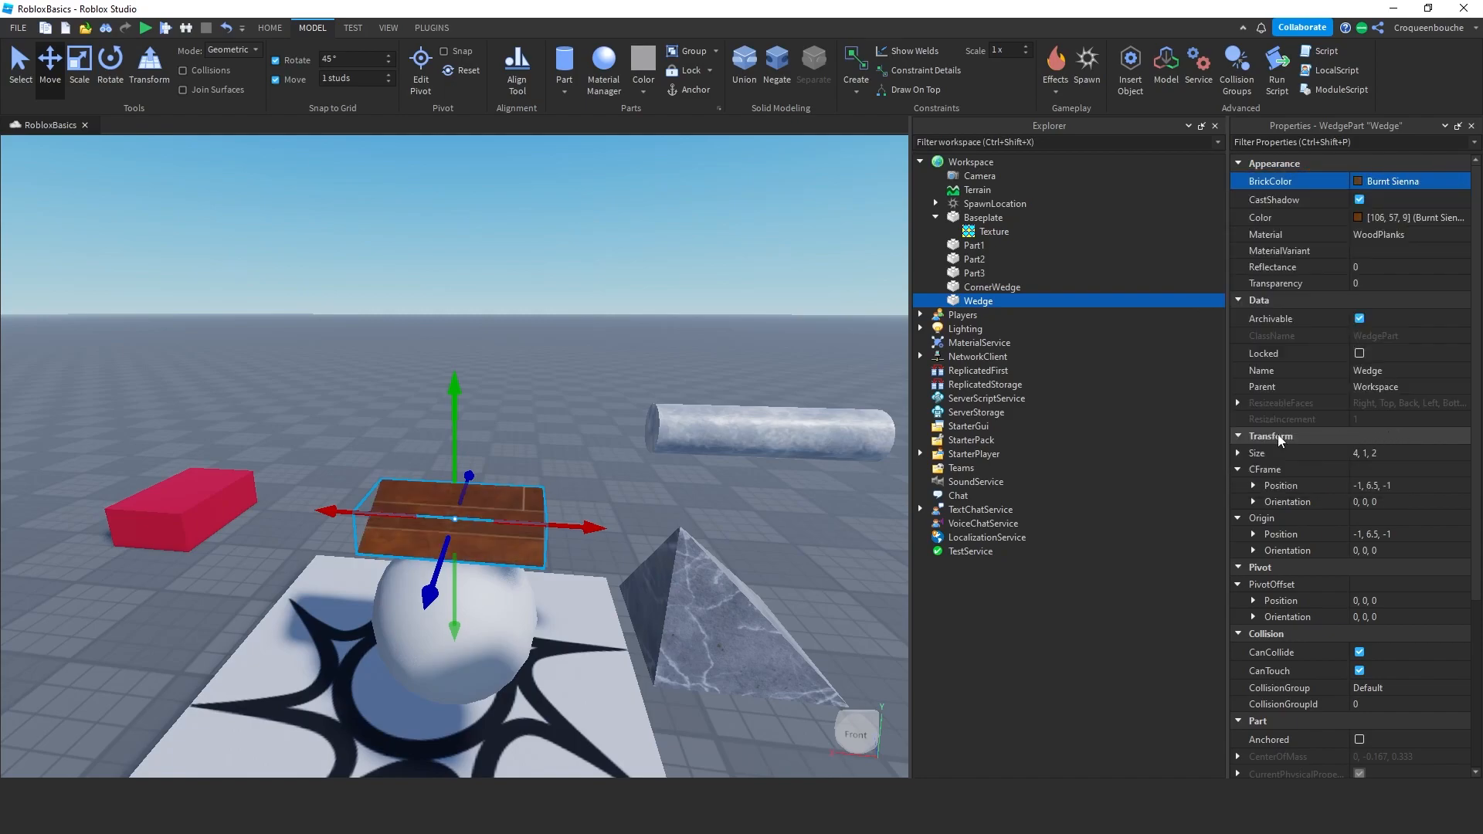
# - Move the Wedge along Z to about -1, 6.5, 9 and the sphere Part2 to about 5, 8, -1
pyautogui.moveTo(470, 475); pyautogui.dragTo(478, 410)
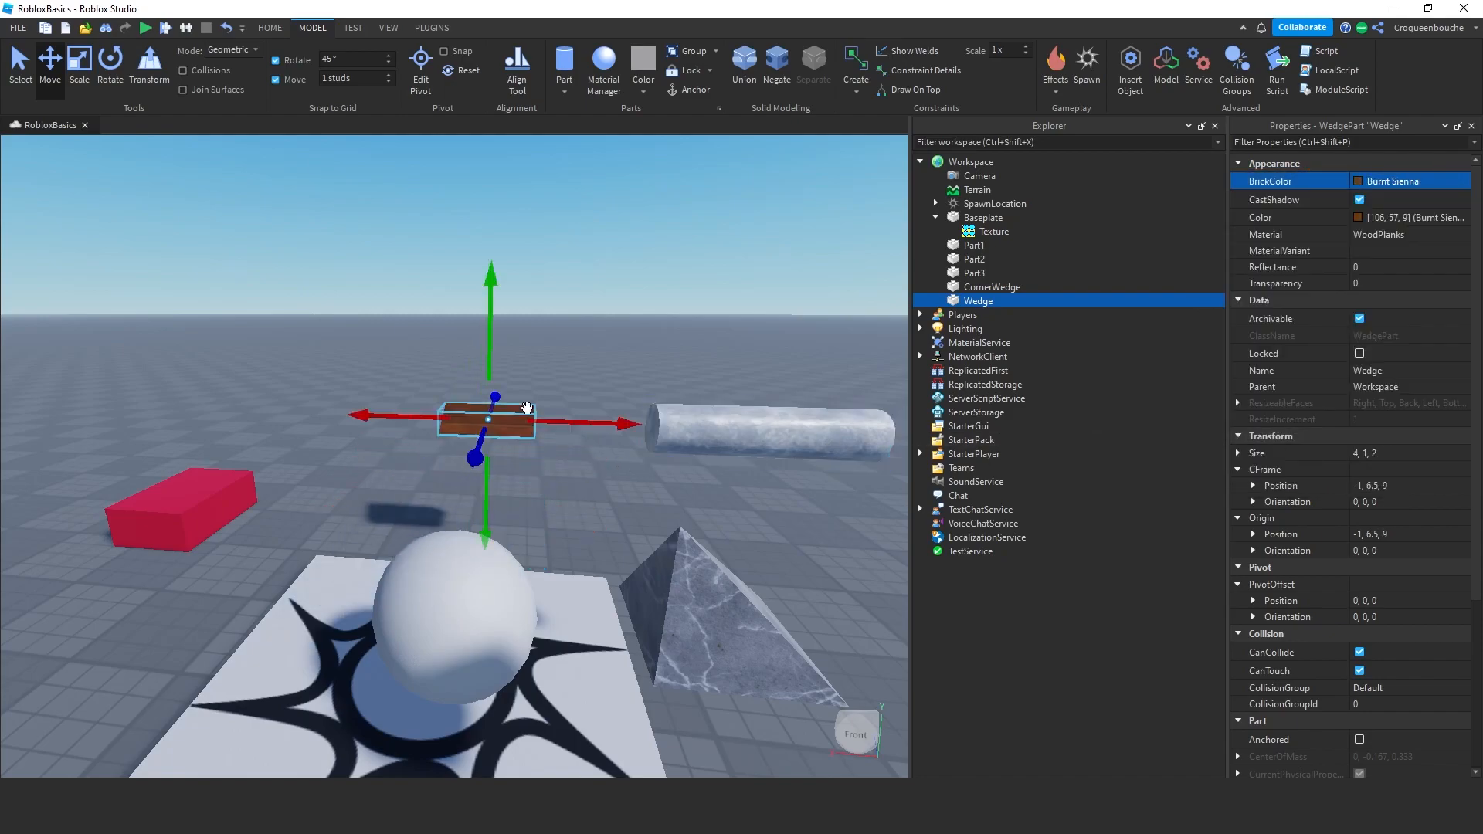
pyautogui.click(452, 552)
pyautogui.moveTo(448, 483); pyautogui.dragTo(476, 340)
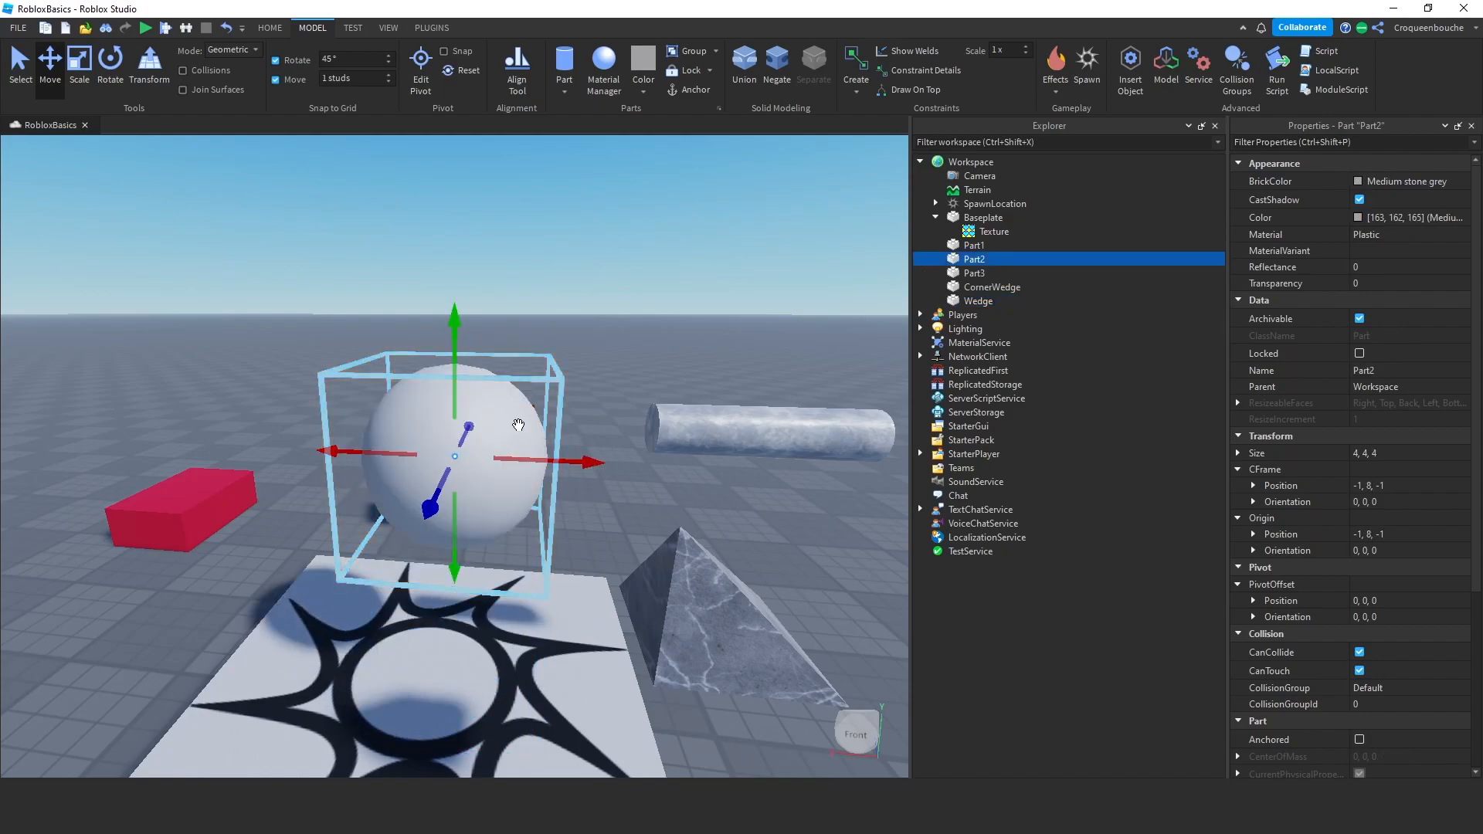
pyautogui.click(1407, 282)
pyautogui.moveTo(1407, 283)
pyautogui.mouseDown()
pyautogui.moveTo(1456, 284)
pyautogui.moveTo(1400, 286)
pyautogui.mouseUp()
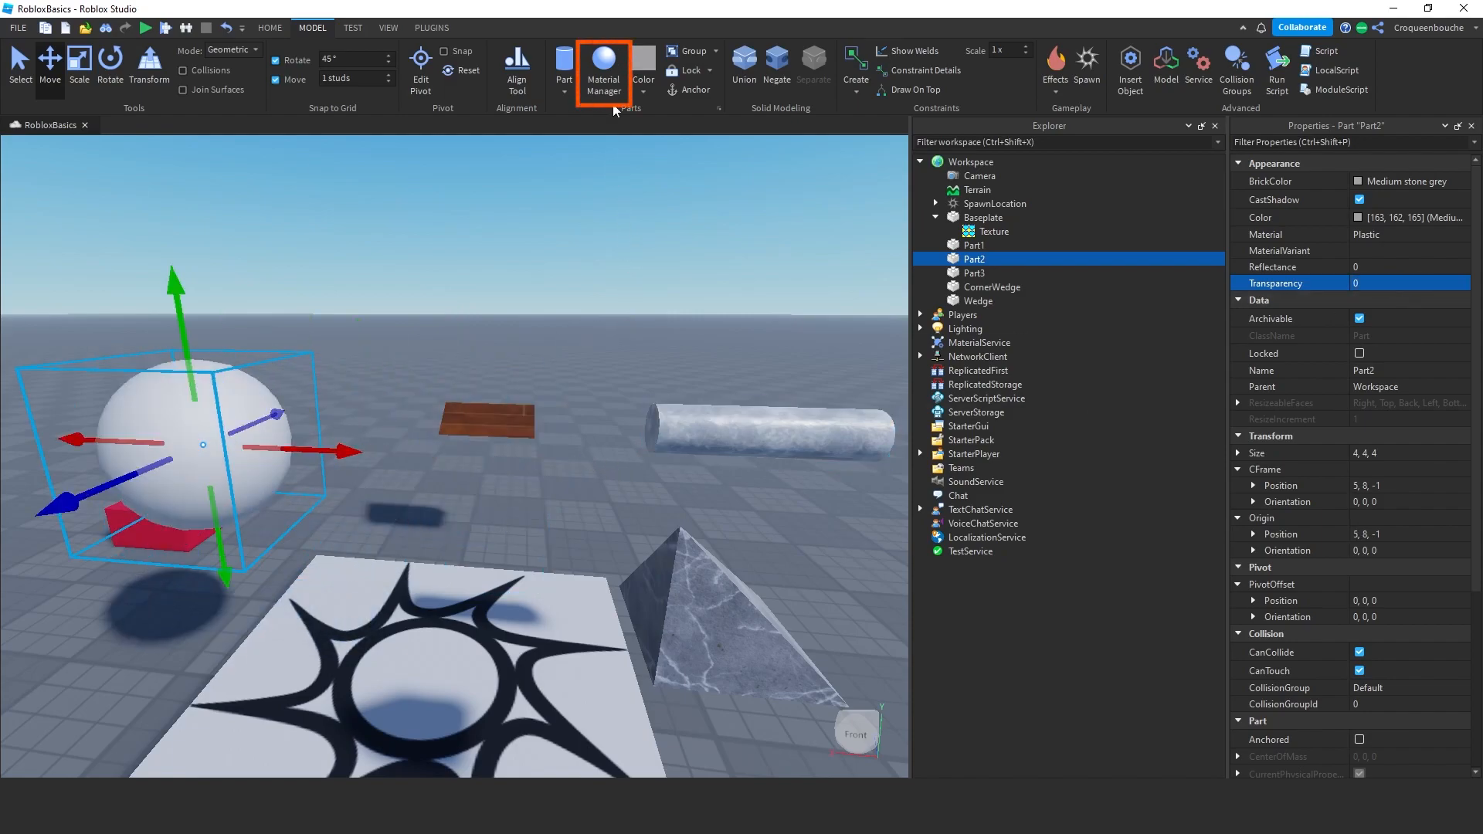
# - Browse the Material Manager's categories and apply the Grass material from the Ground category to the sphere Part2
pyautogui.click(610, 71)
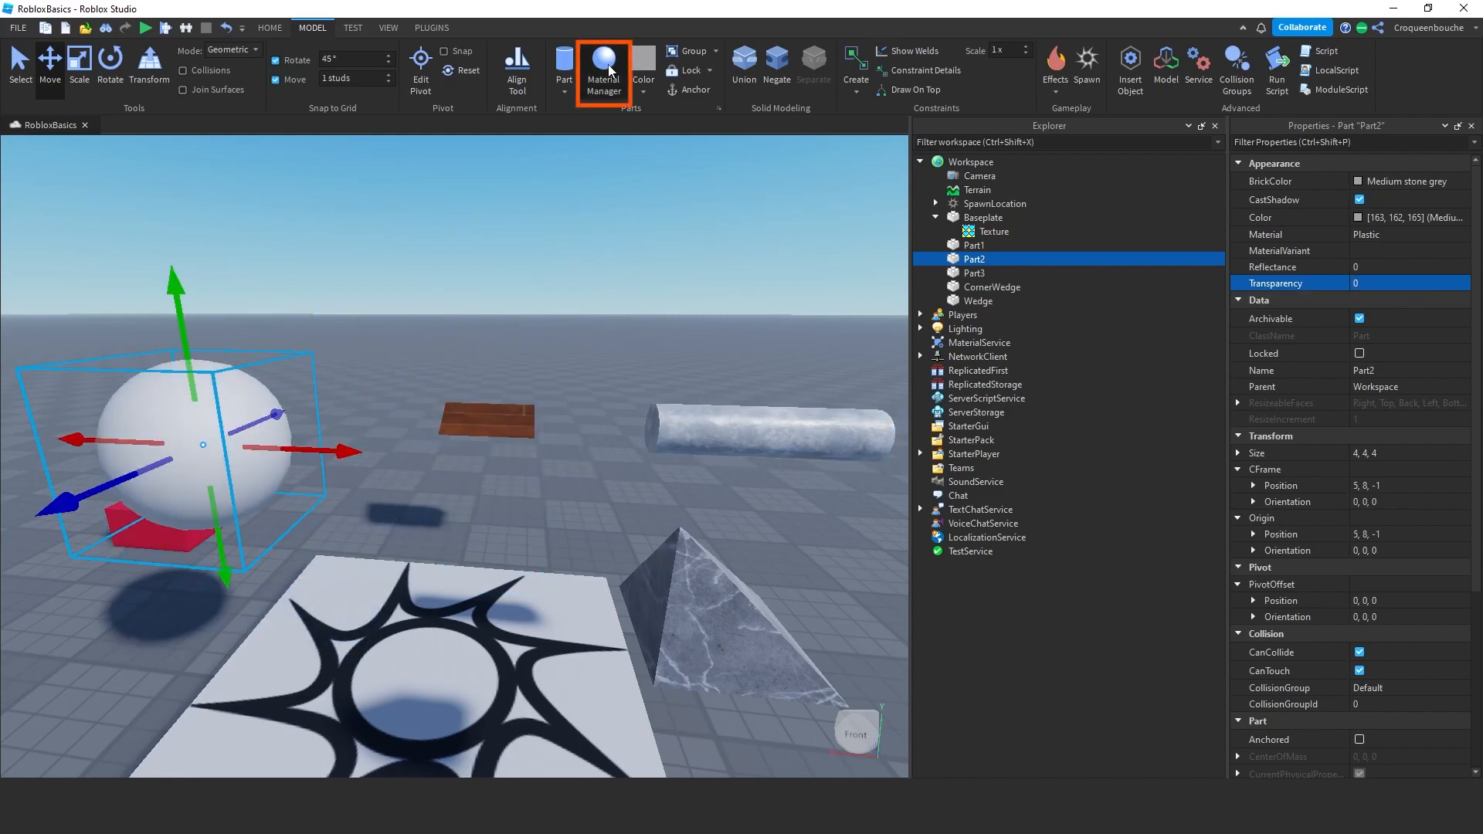
pyautogui.moveTo(566, 605); pyautogui.dragTo(588, 480)
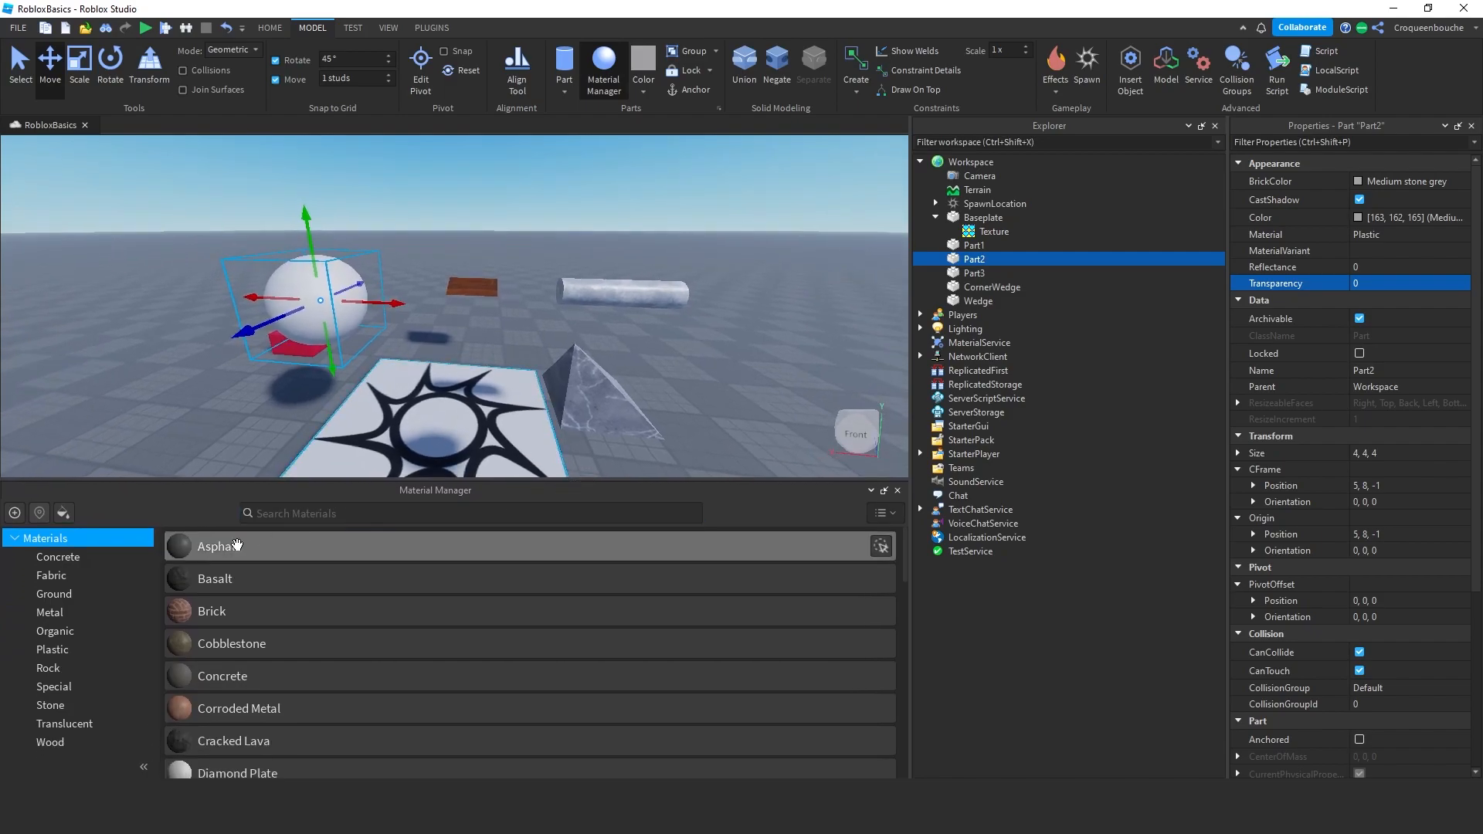
pyautogui.click(90, 652)
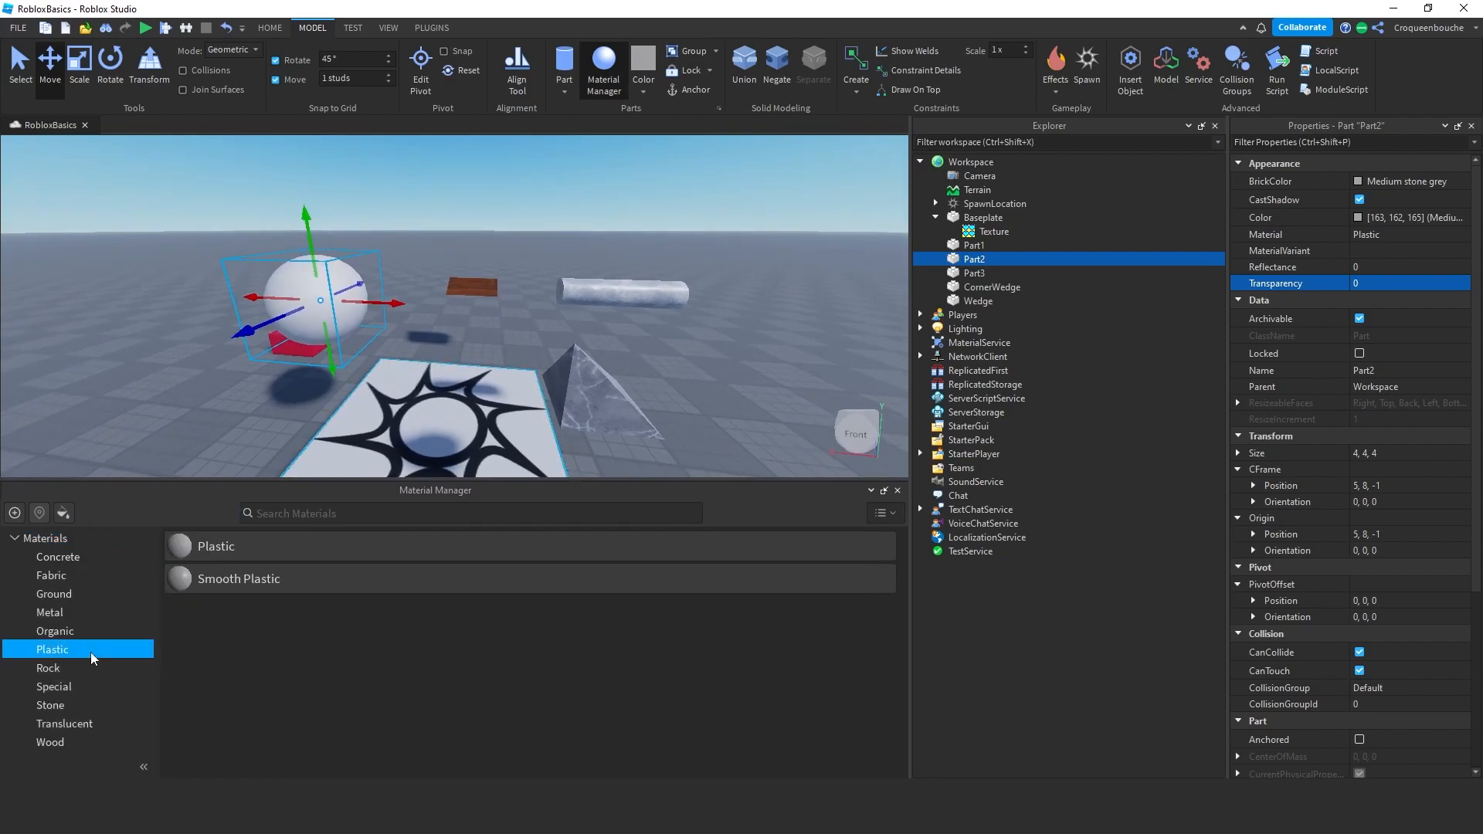
pyautogui.click(83, 634)
pyautogui.click(81, 613)
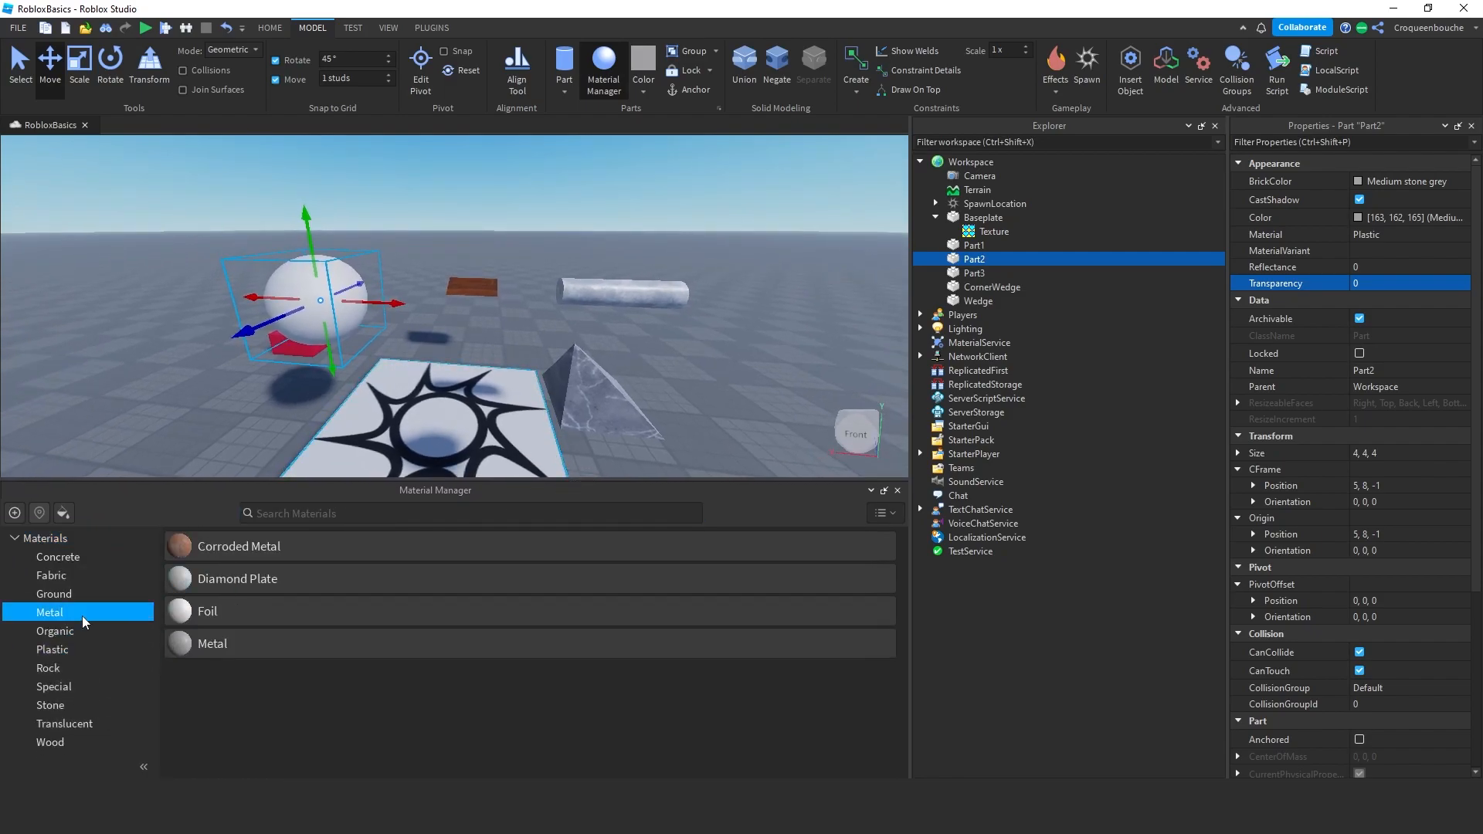
pyautogui.click(86, 592)
pyautogui.click(221, 547)
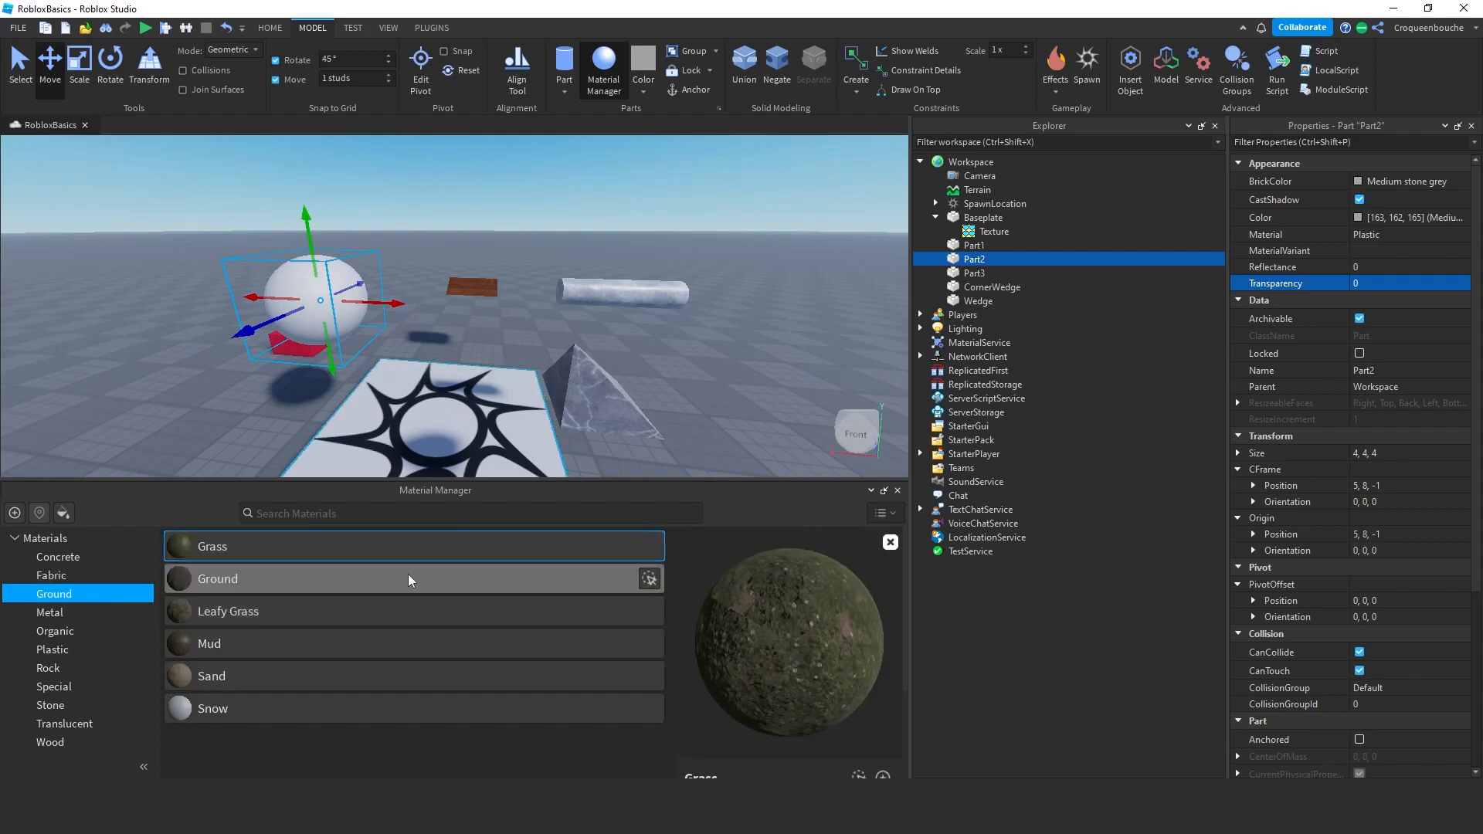
pyautogui.click(65, 513)
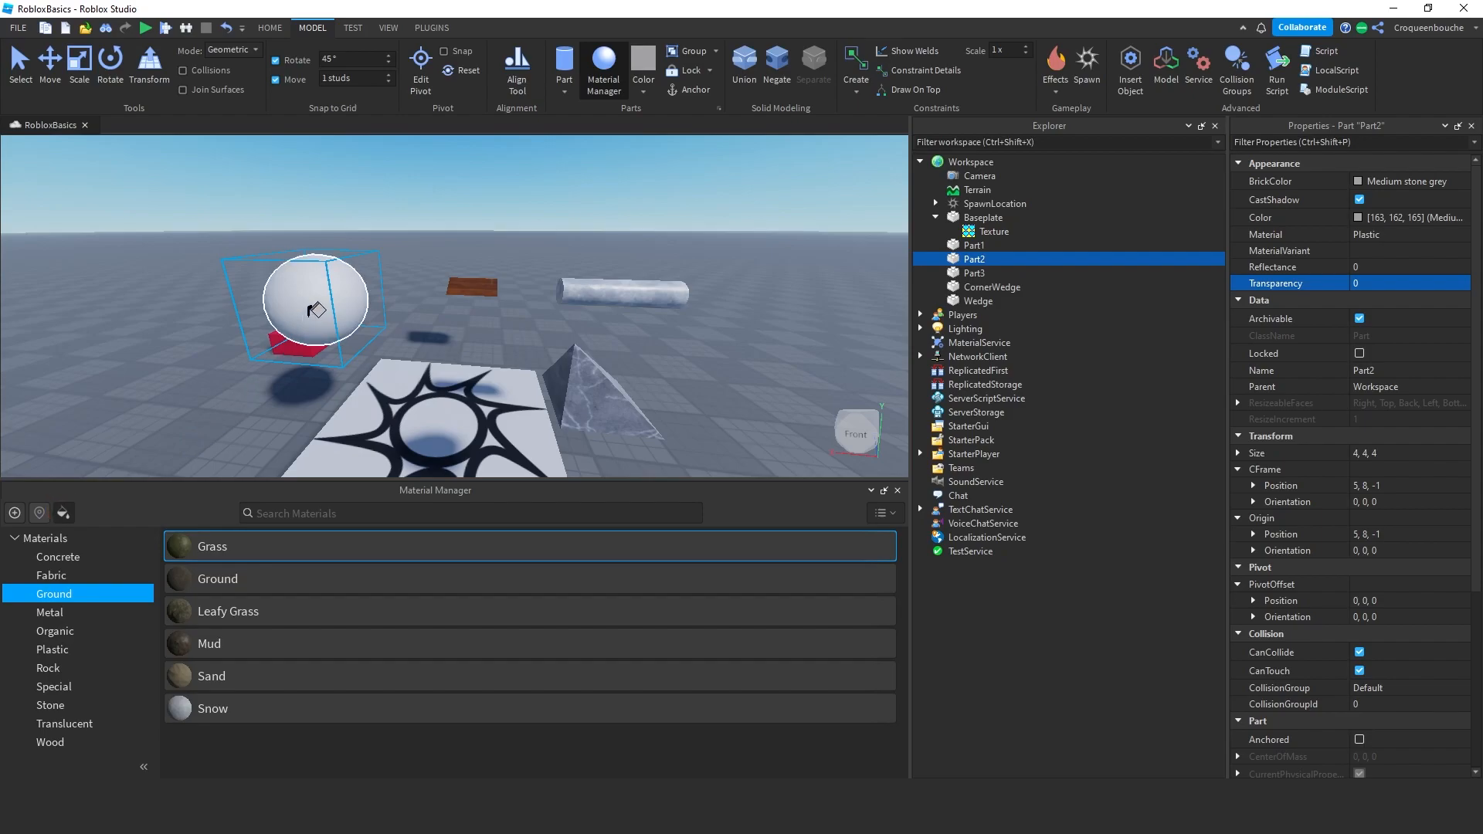
pyautogui.click(313, 313)
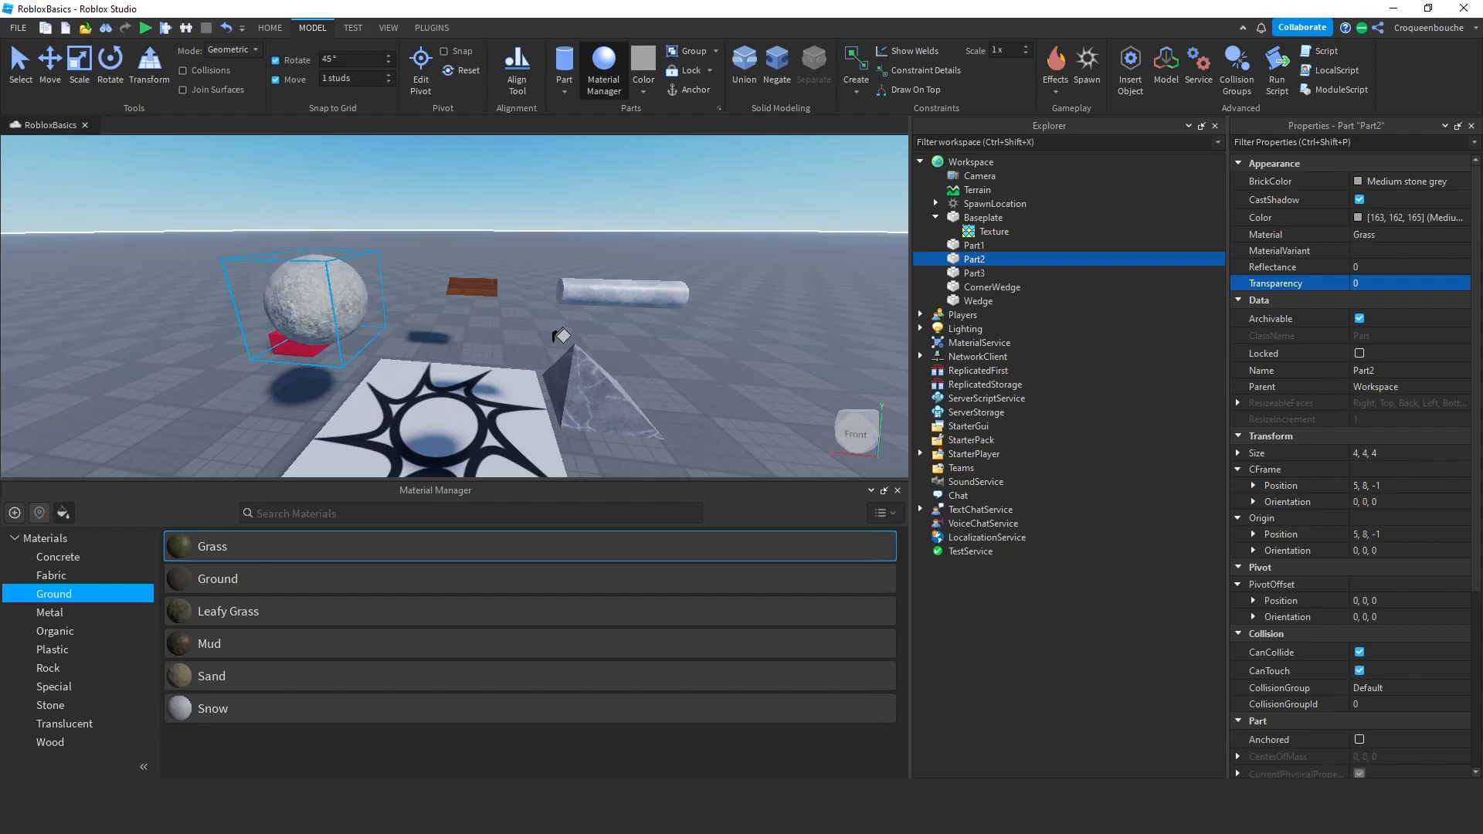
pyautogui.click(897, 490)
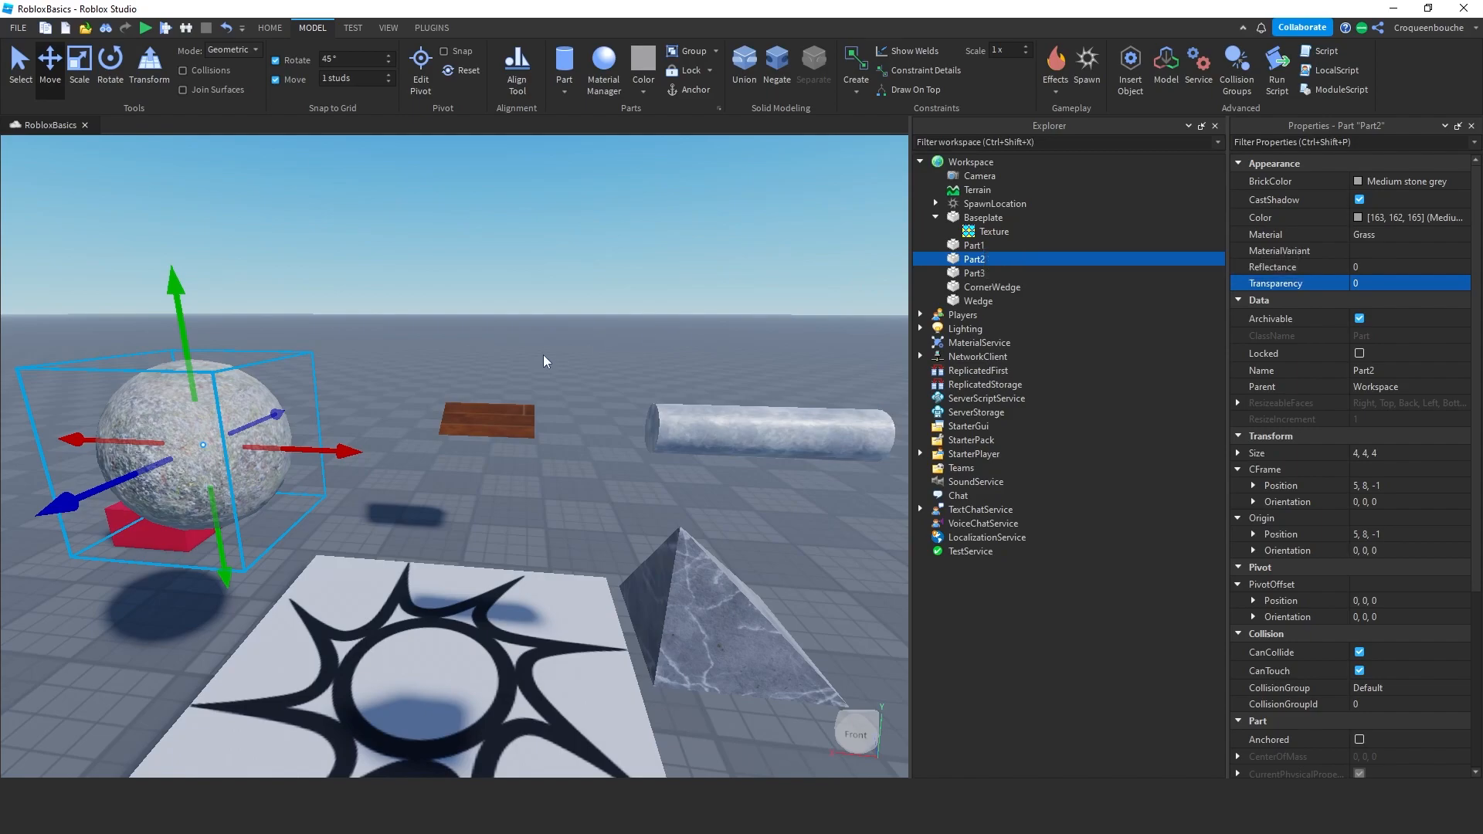
# - Select Part1 and frame it in the viewport
pyautogui.click(978, 246)
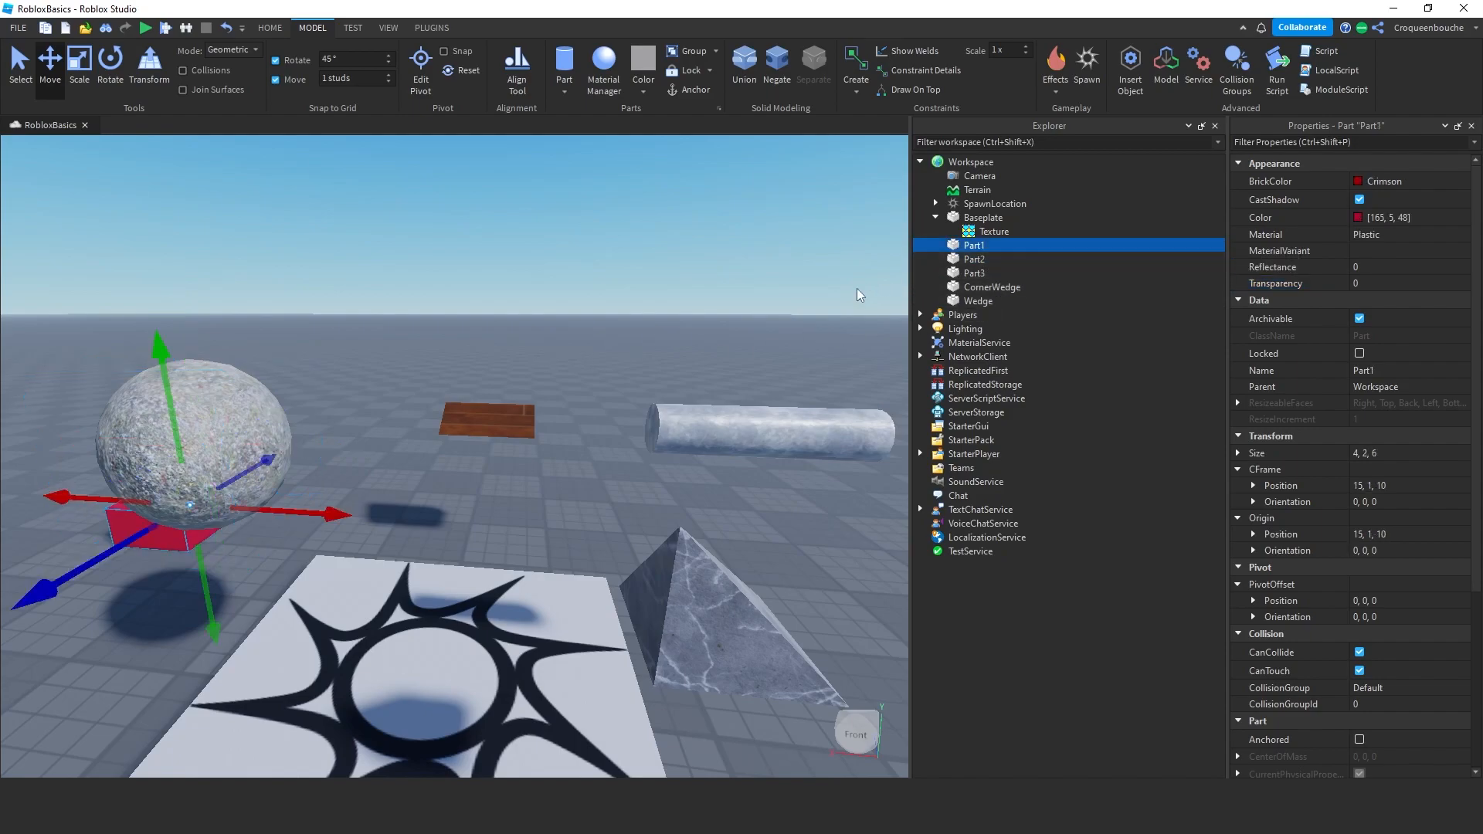
pyautogui.press('f')
pyautogui.scroll(-5, 802, 372)
pyautogui.moveTo(801, 365); pyautogui.dragTo(800, 364, button='right')
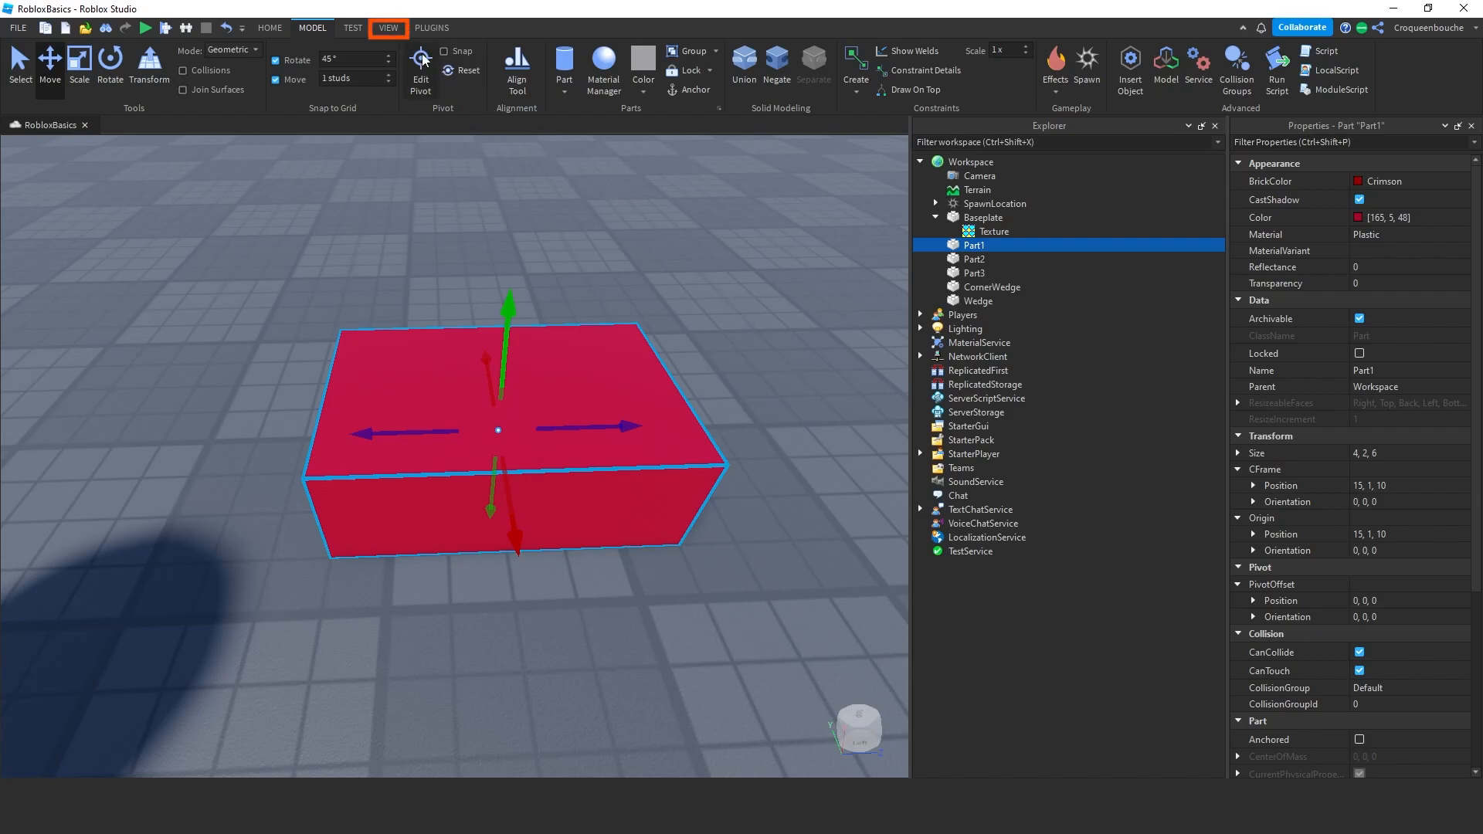
# - Import TestTexture.png from the Textures folder into the place's assets with the Asset Manager
pyautogui.click(389, 28)
pyautogui.click(158, 55)
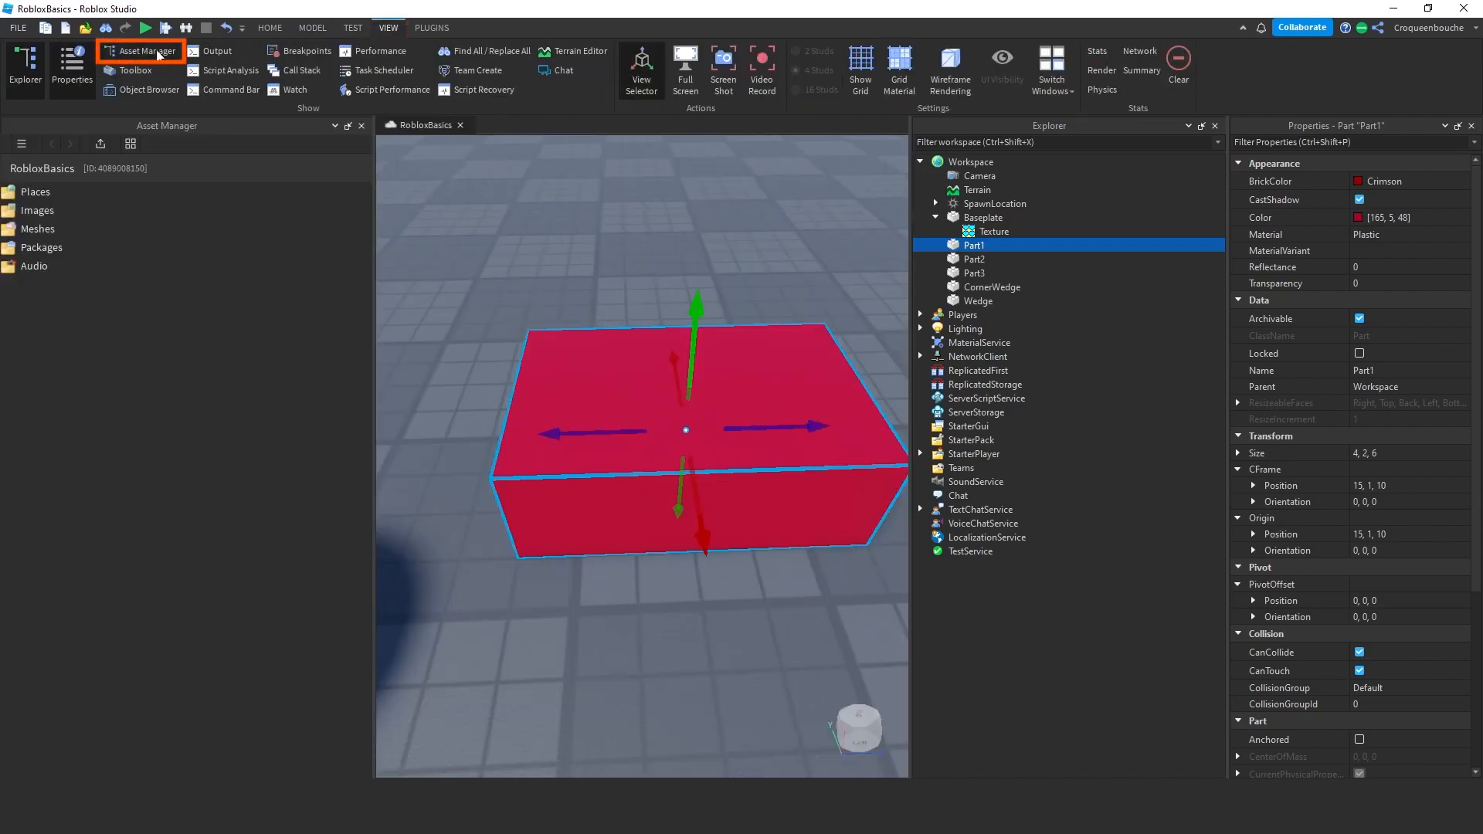
pyautogui.click(105, 149)
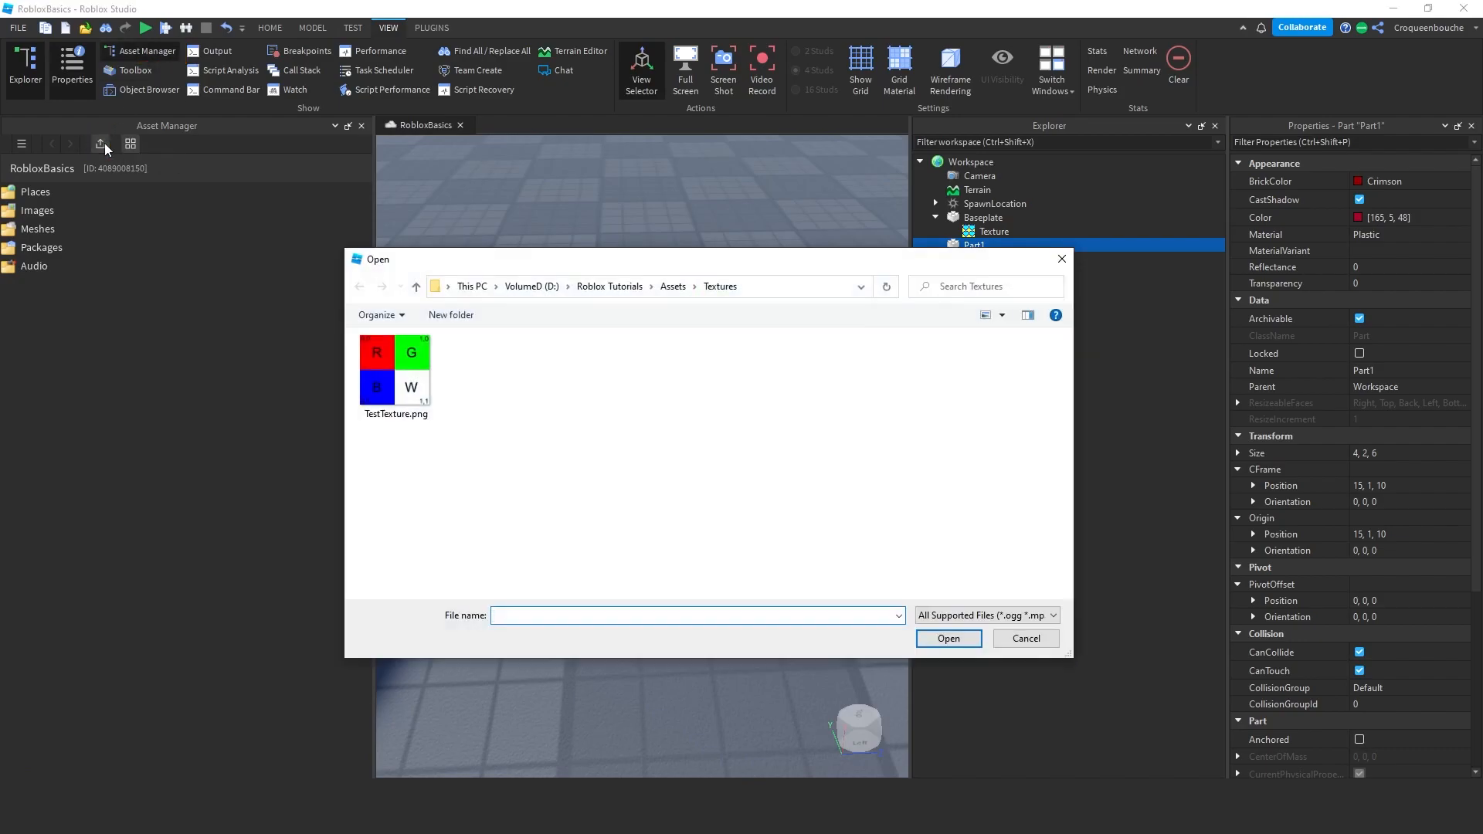
pyautogui.click(407, 384)
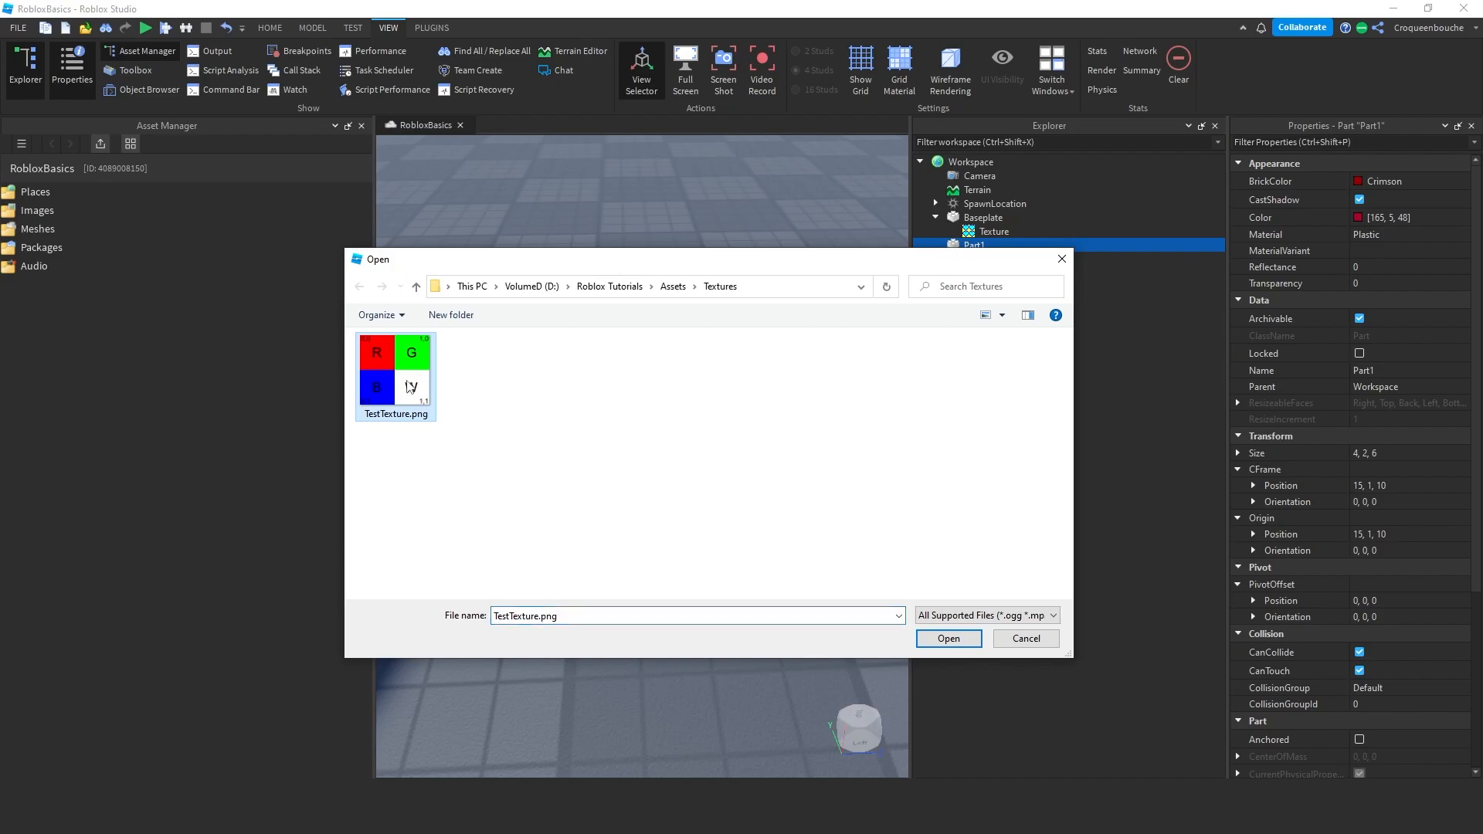
pyautogui.click(939, 640)
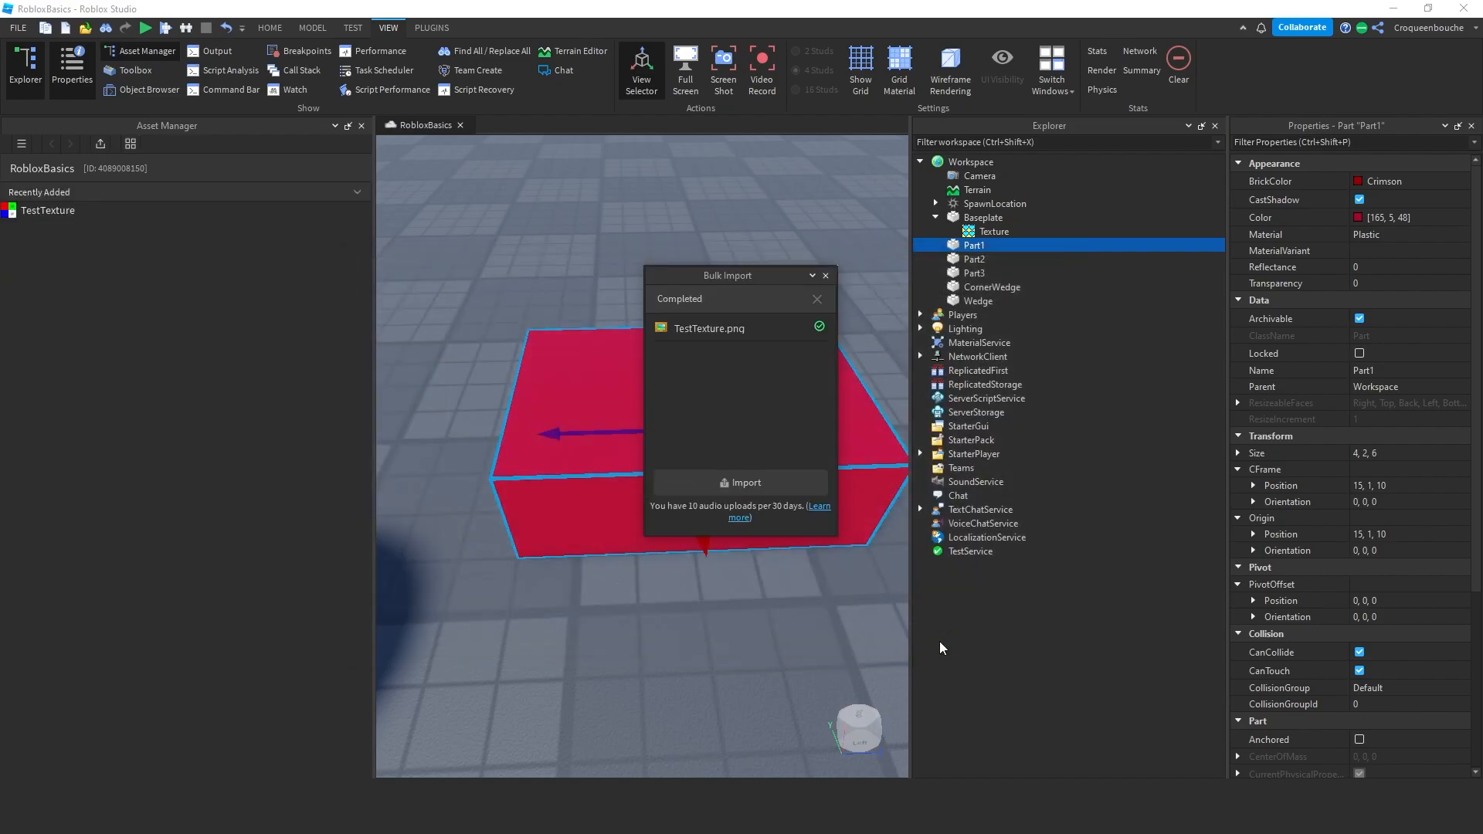
pyautogui.click(826, 277)
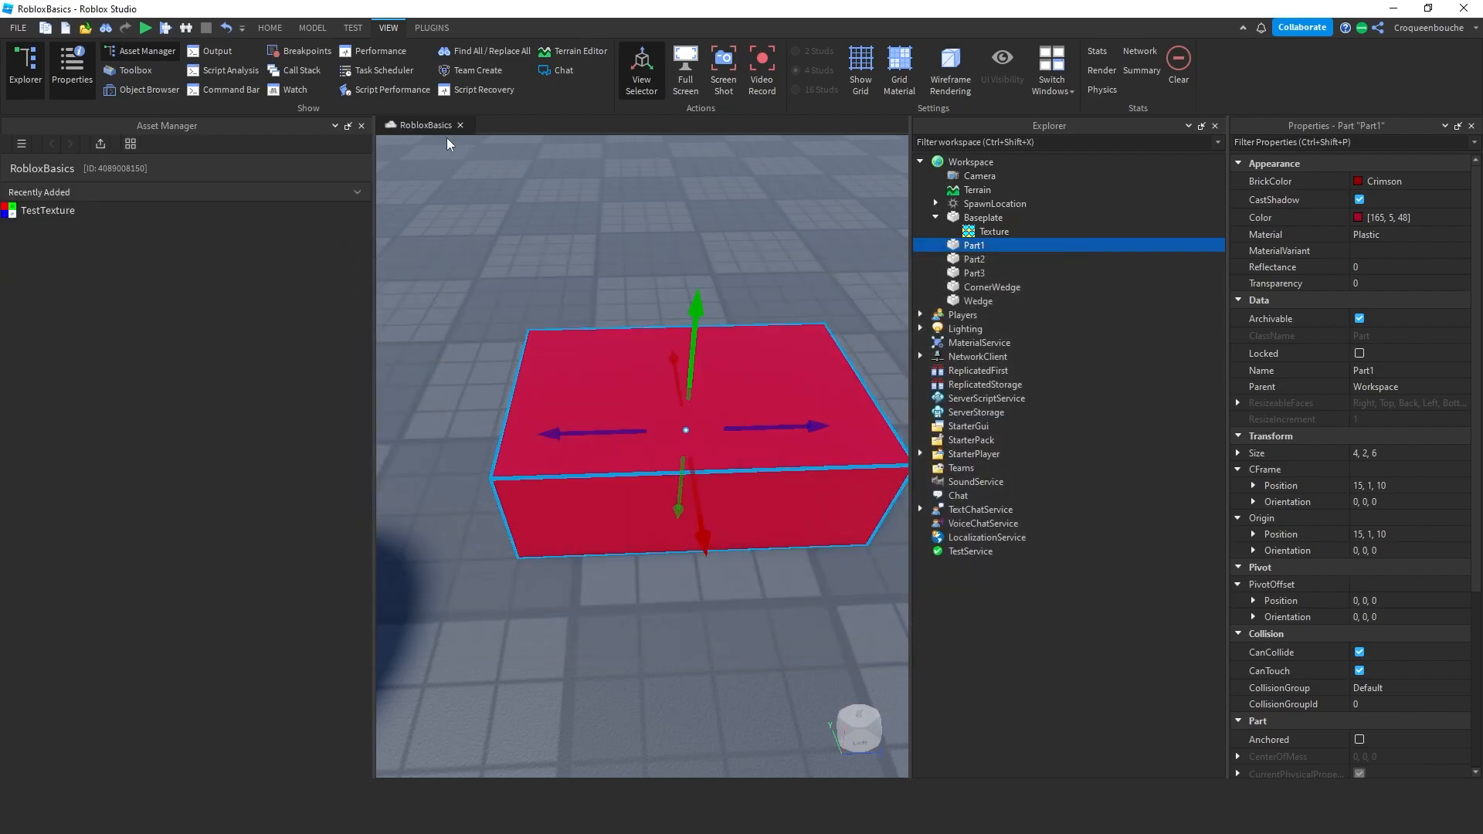
pyautogui.click(362, 126)
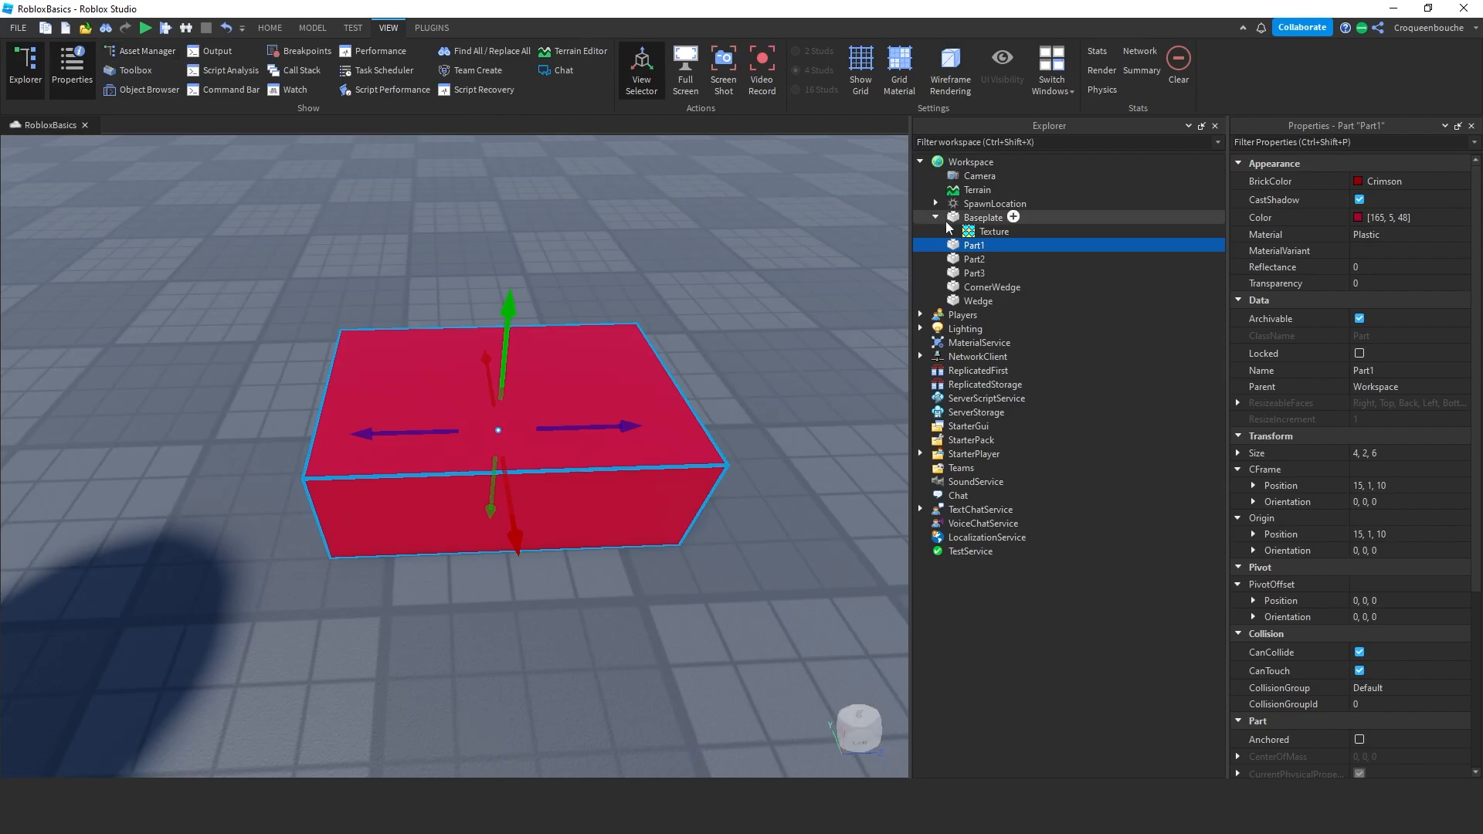
# - Add a Decal to the top face of Part1
pyautogui.click(999, 245)
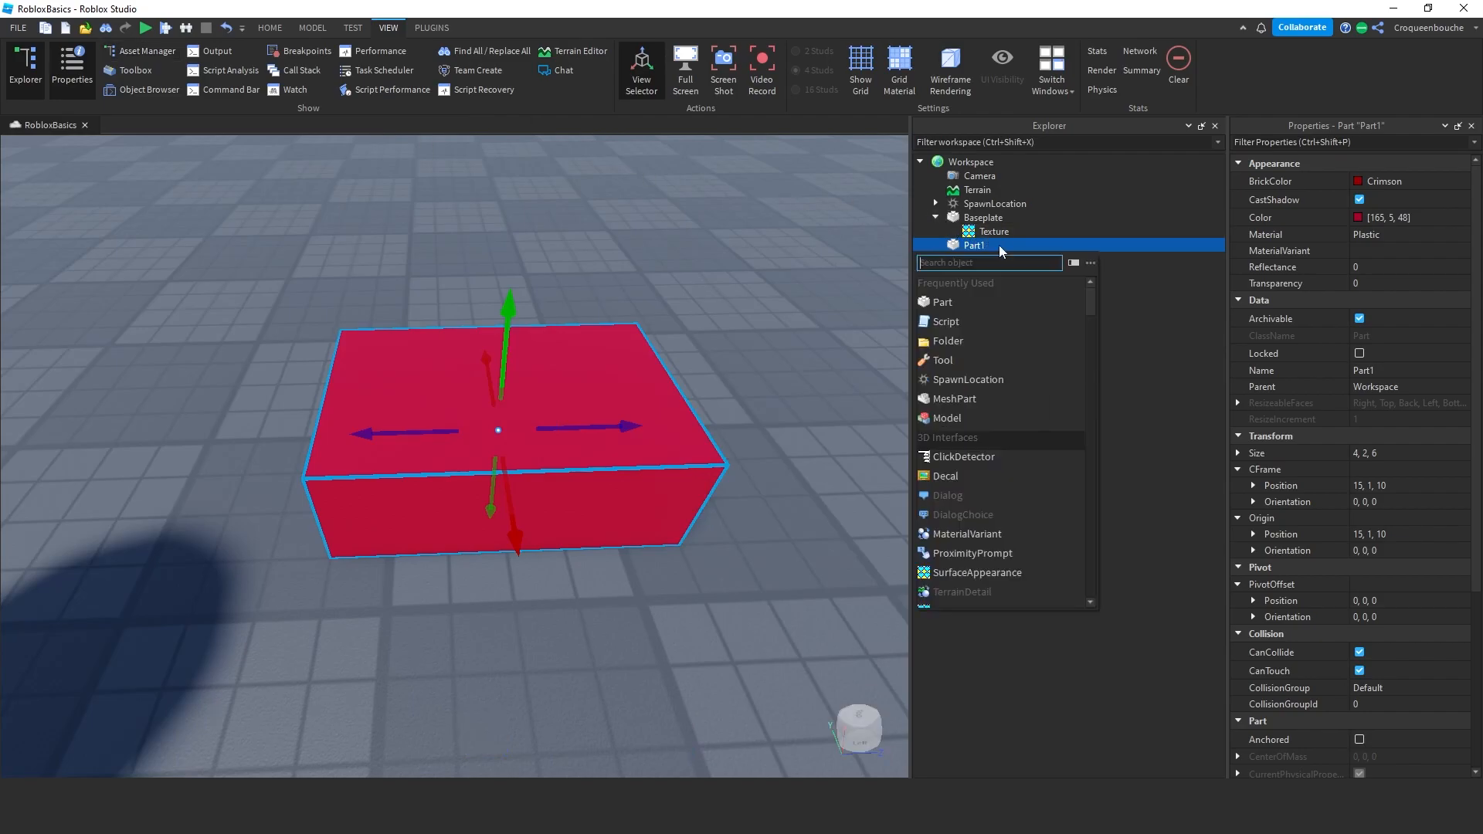
pyautogui.click(966, 475)
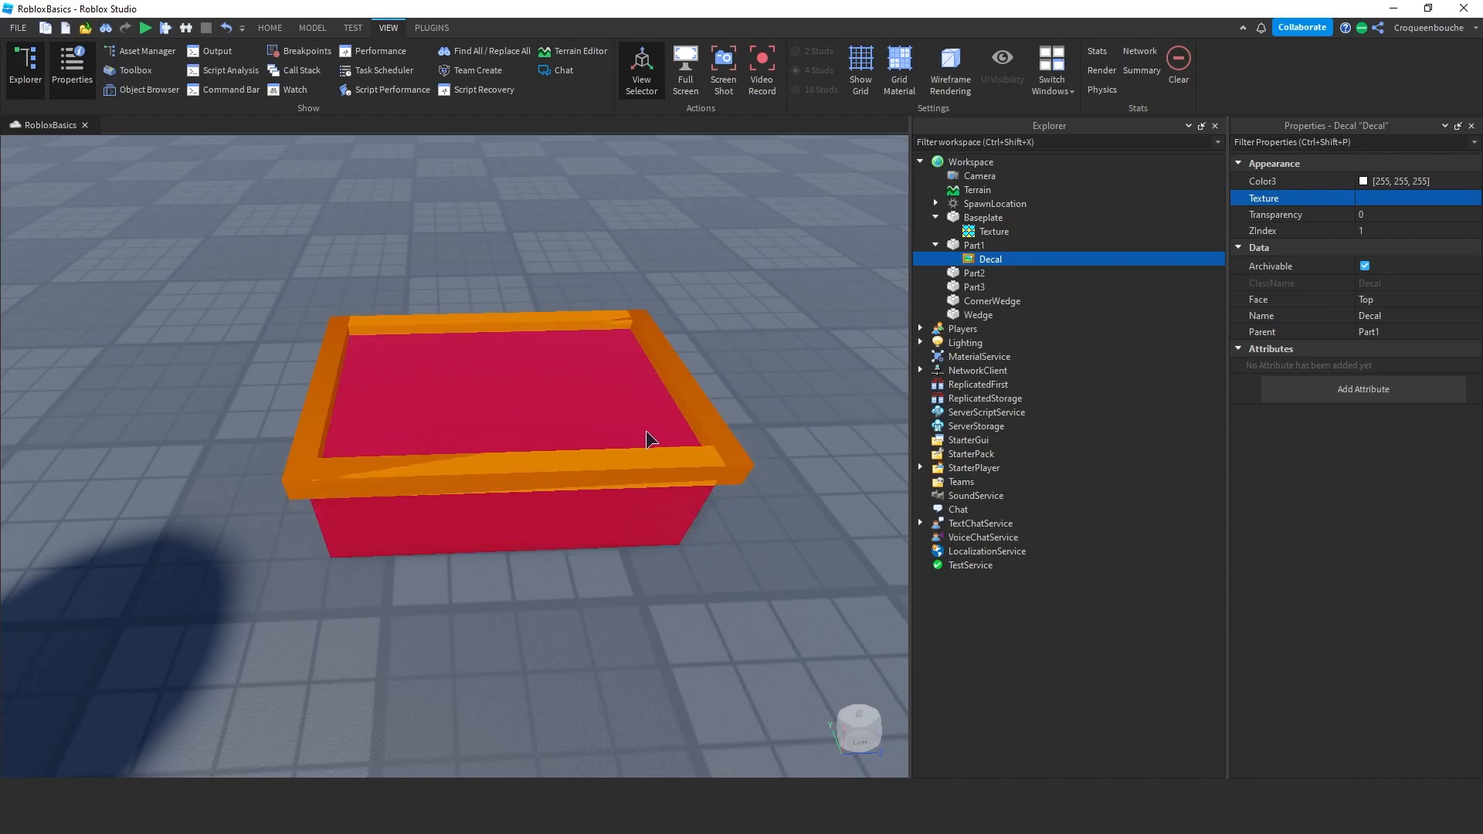
# - Assign the TestTexture image to the Decal on Part1's top face and examine how it maps from above
pyautogui.click(526, 402)
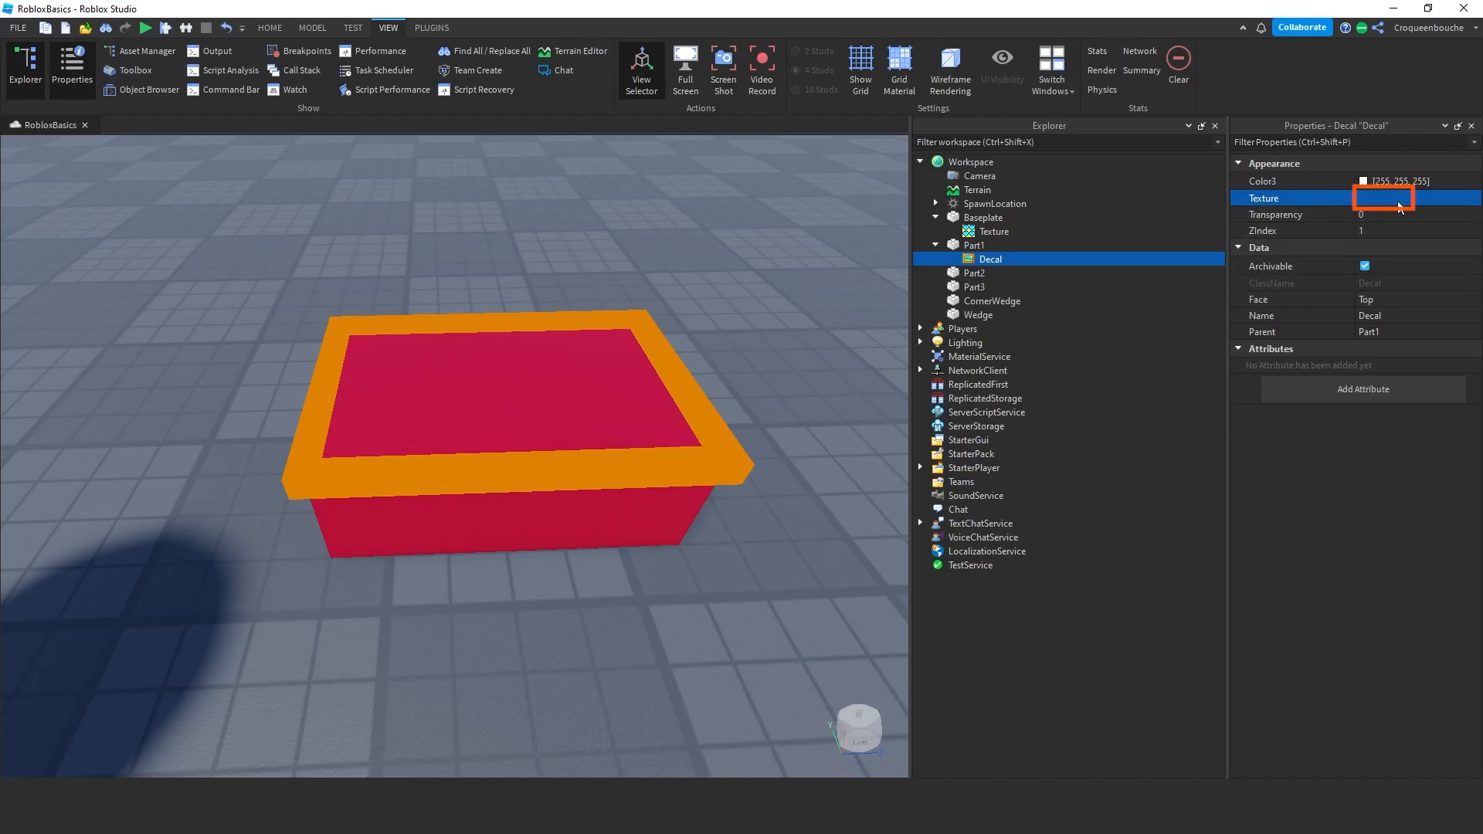
pyautogui.click(1400, 202)
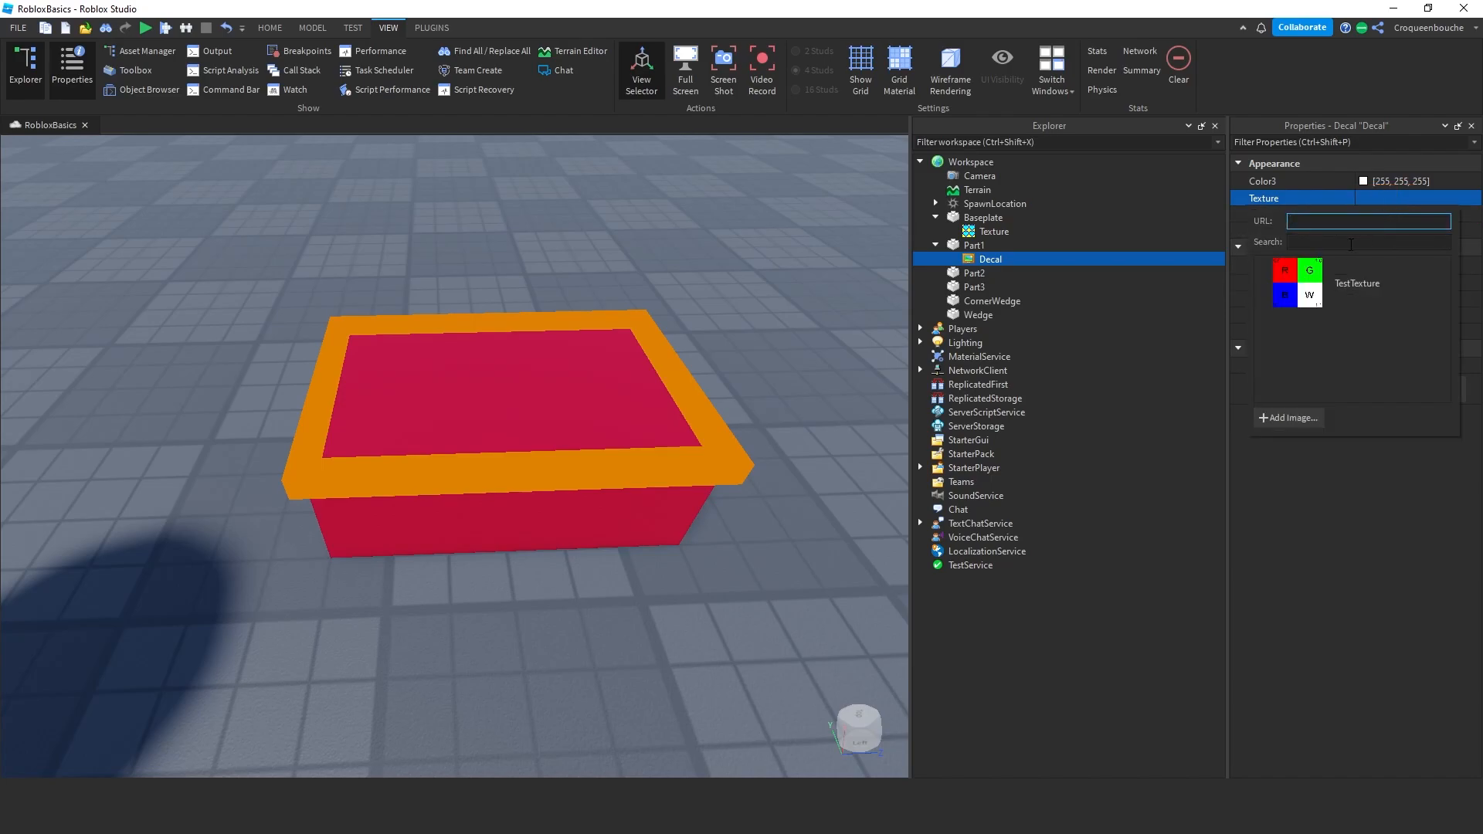
pyautogui.click(1309, 295)
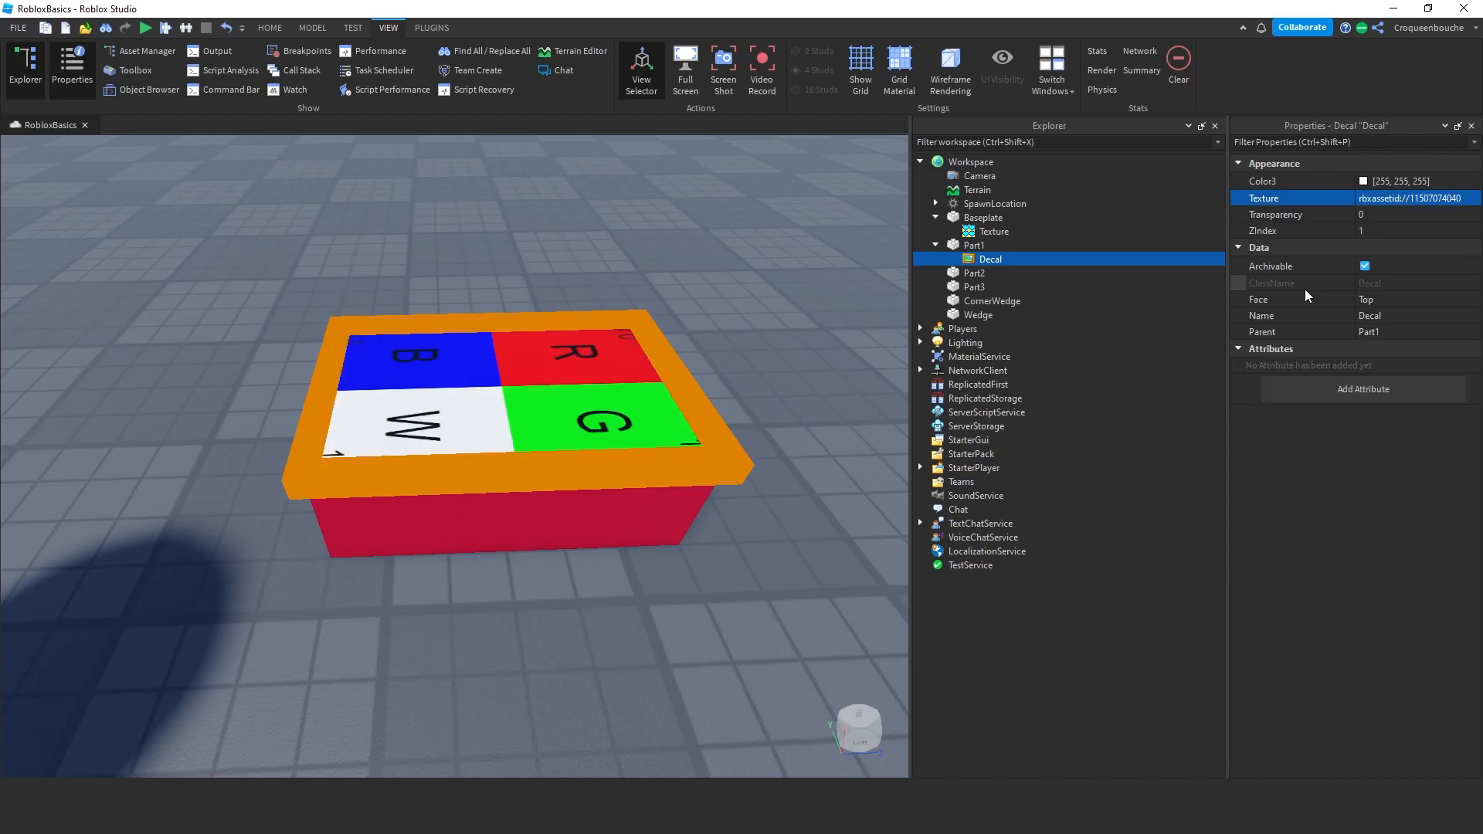
pyautogui.moveTo(521, 656); pyautogui.dragTo(521, 657, button='right')
pyautogui.scroll(-5, 521, 656)
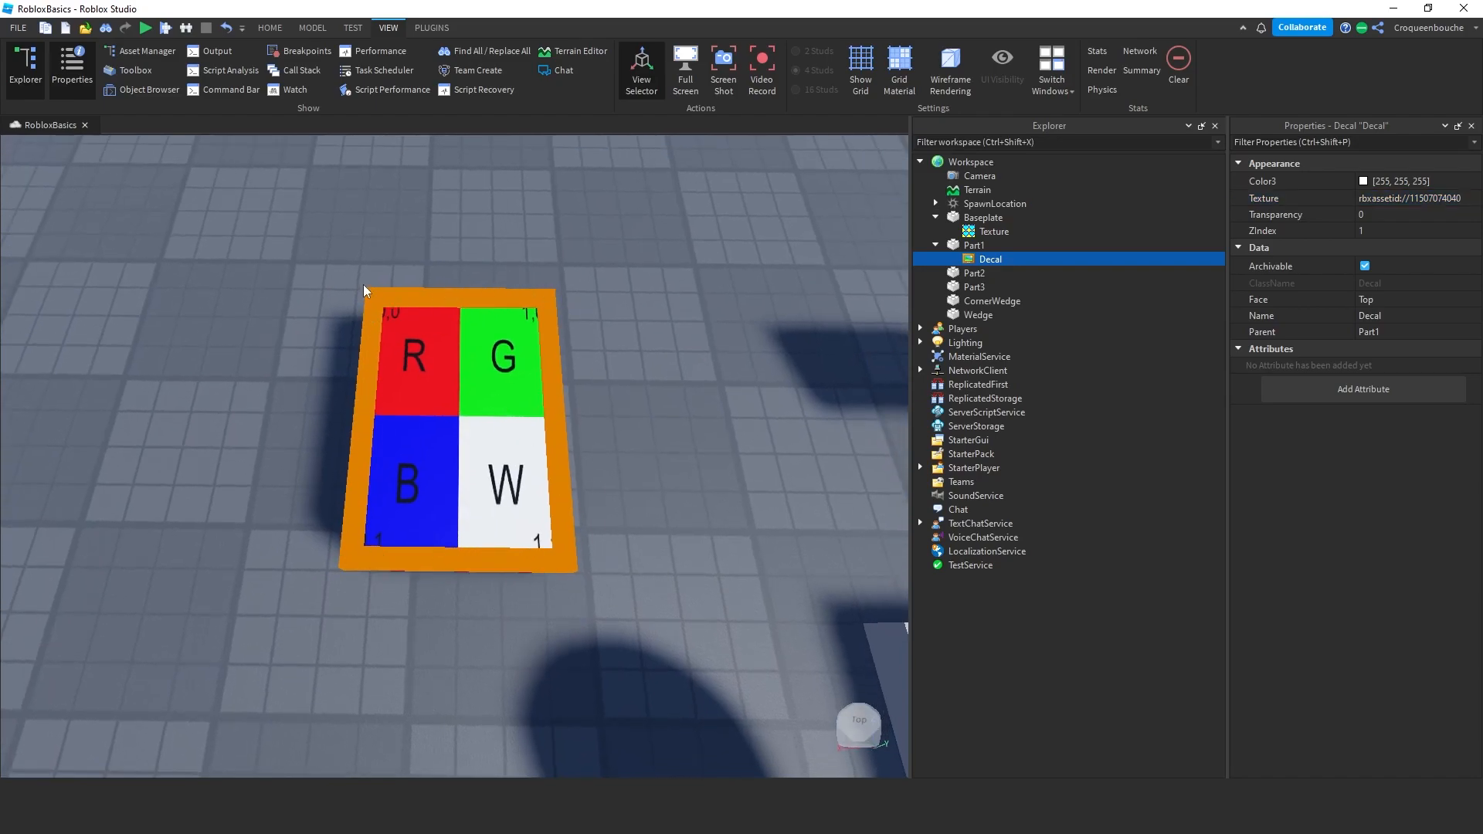
# - Scale Part1 along its X axis to a size of 8 studs to stretch the decal
pyautogui.click(313, 28)
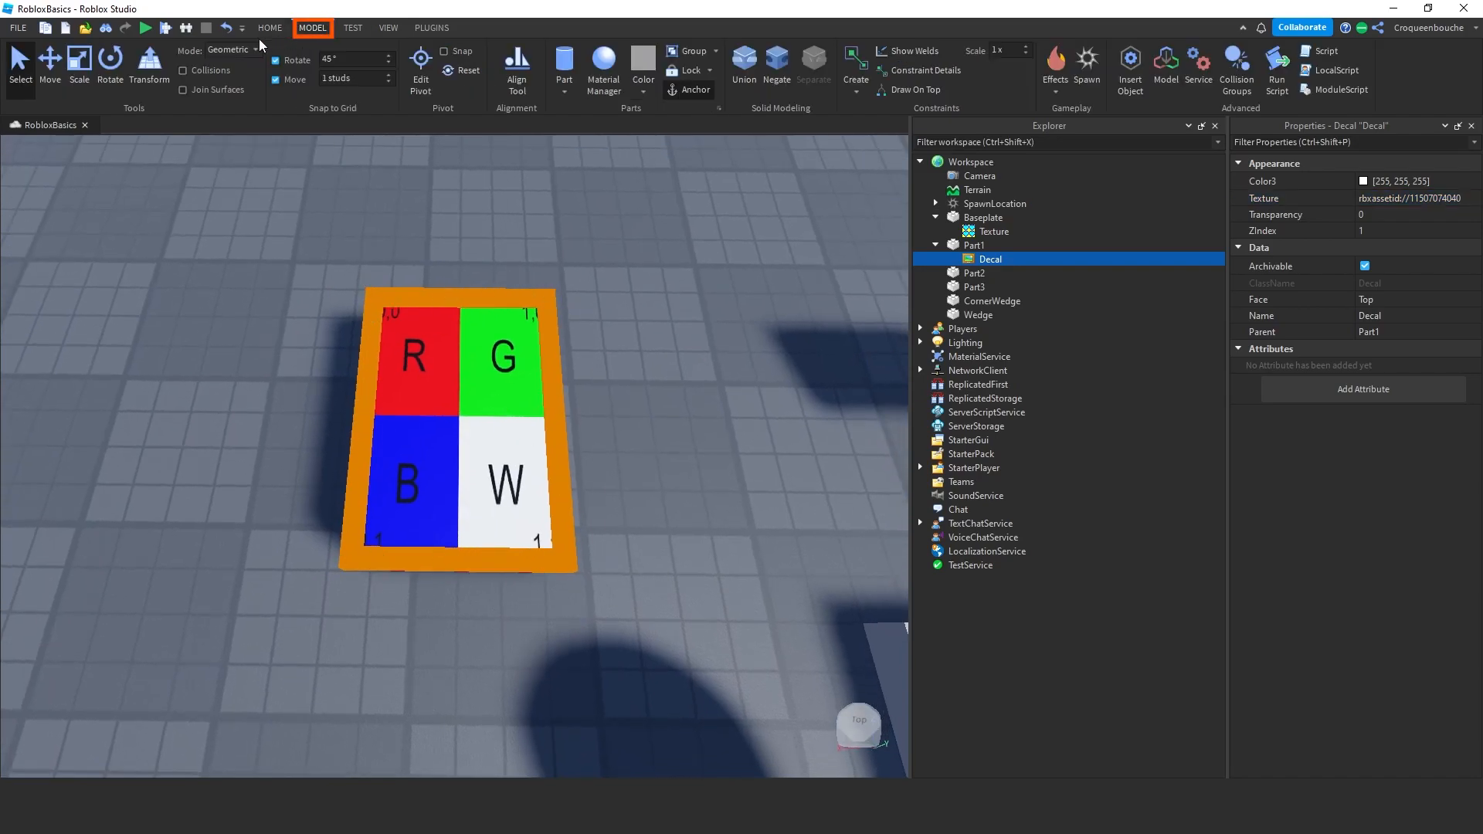
pyautogui.click(86, 68)
pyautogui.click(384, 376)
pyautogui.moveTo(572, 433); pyautogui.dragTo(613, 401)
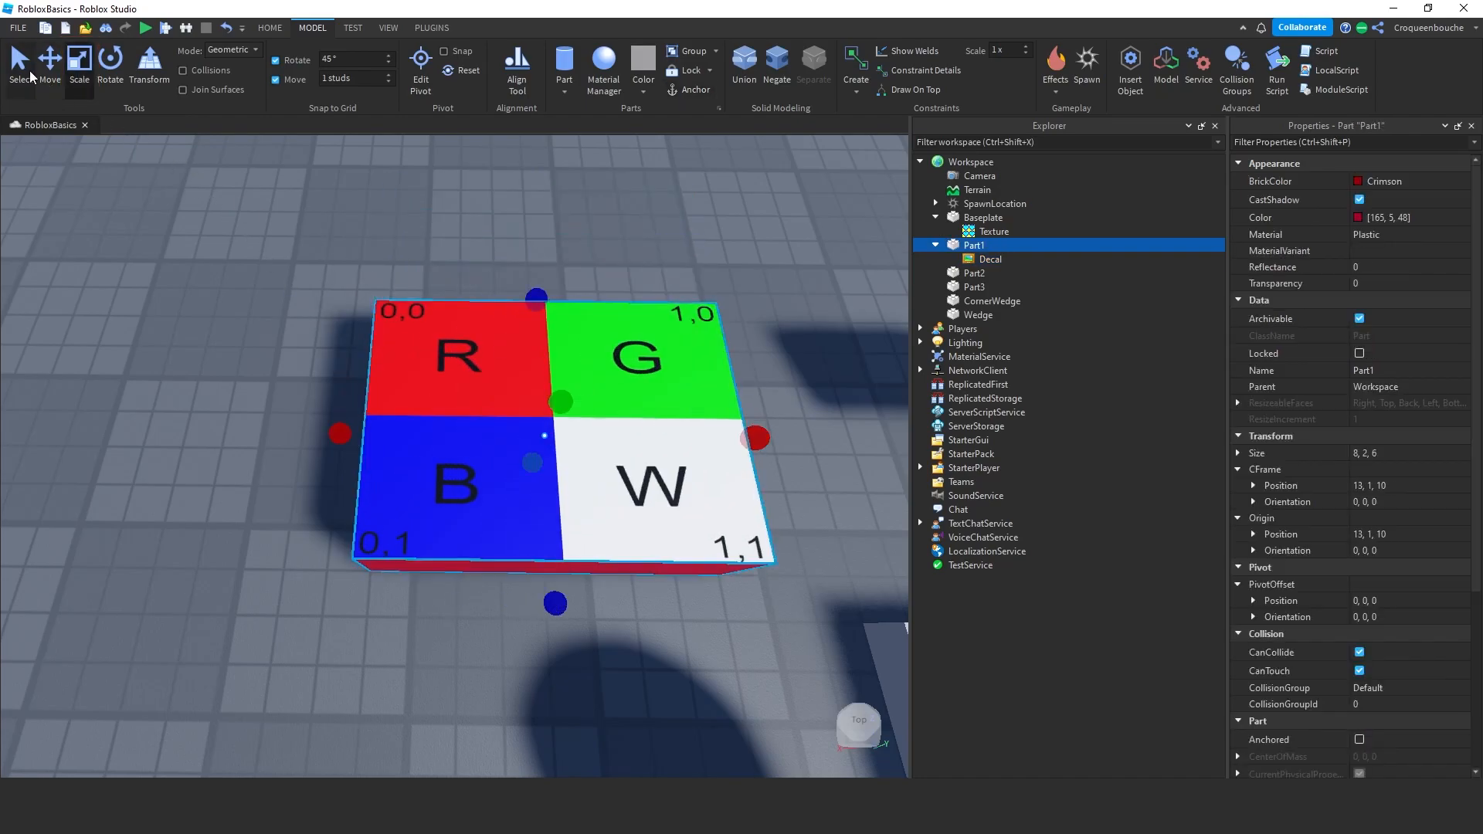
pyautogui.hotkey('ctrl', '1')
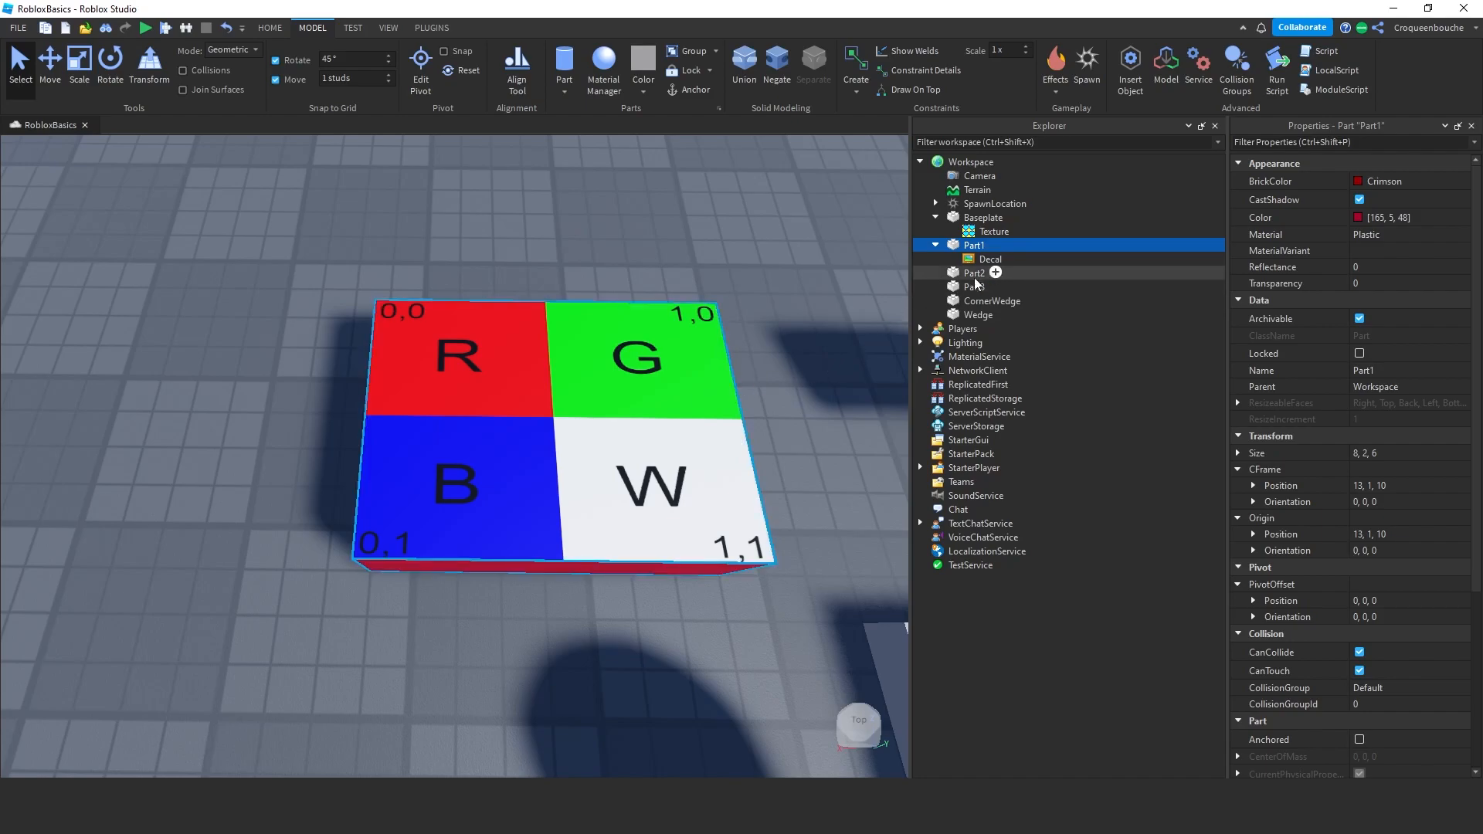
# - Replace Part1's Decal with a Texture object on the top face that uses the TestTexture image
pyautogui.click(989, 258)
pyautogui.press('Delete')
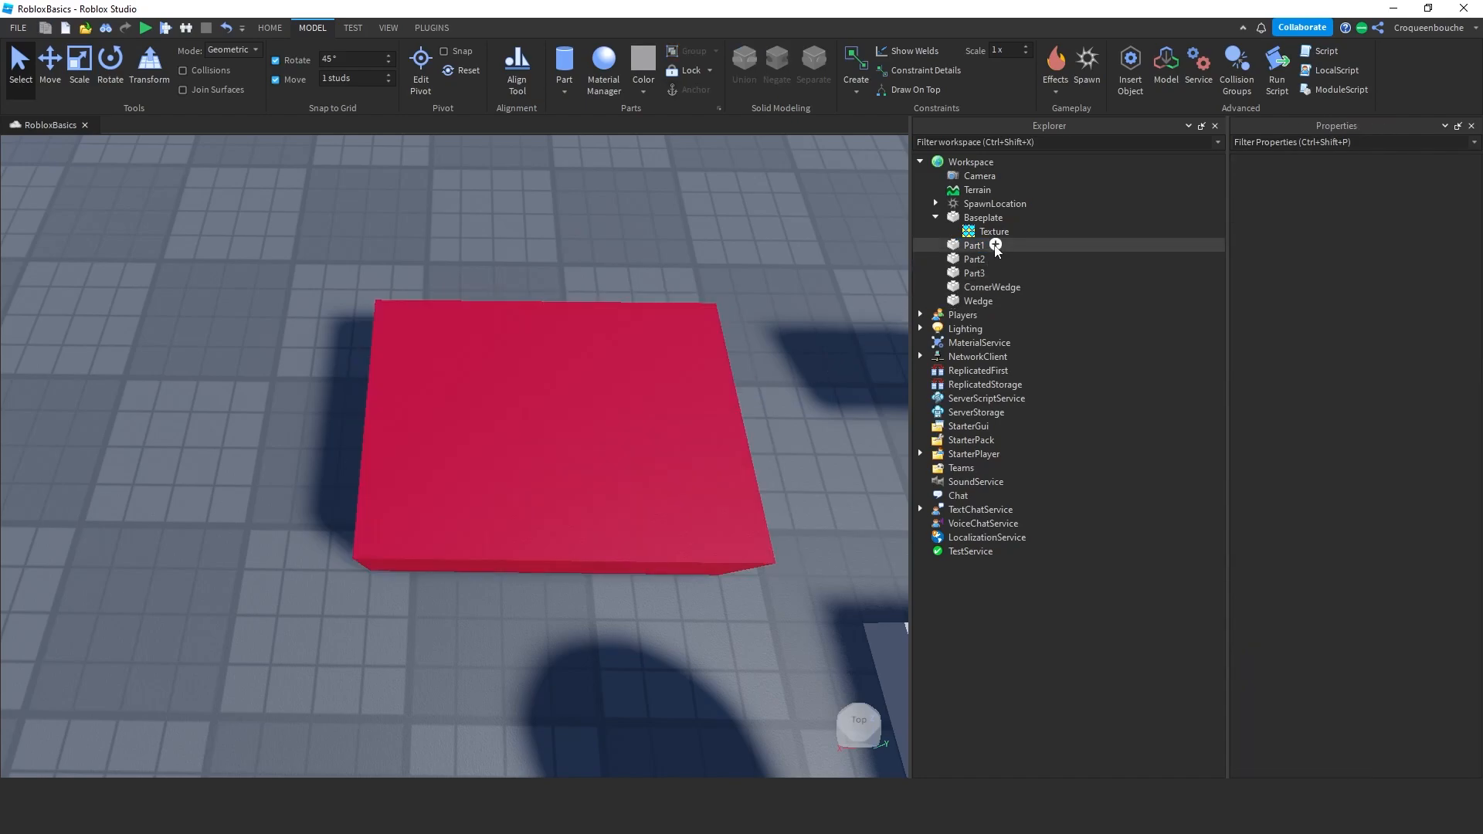
pyautogui.click(994, 245)
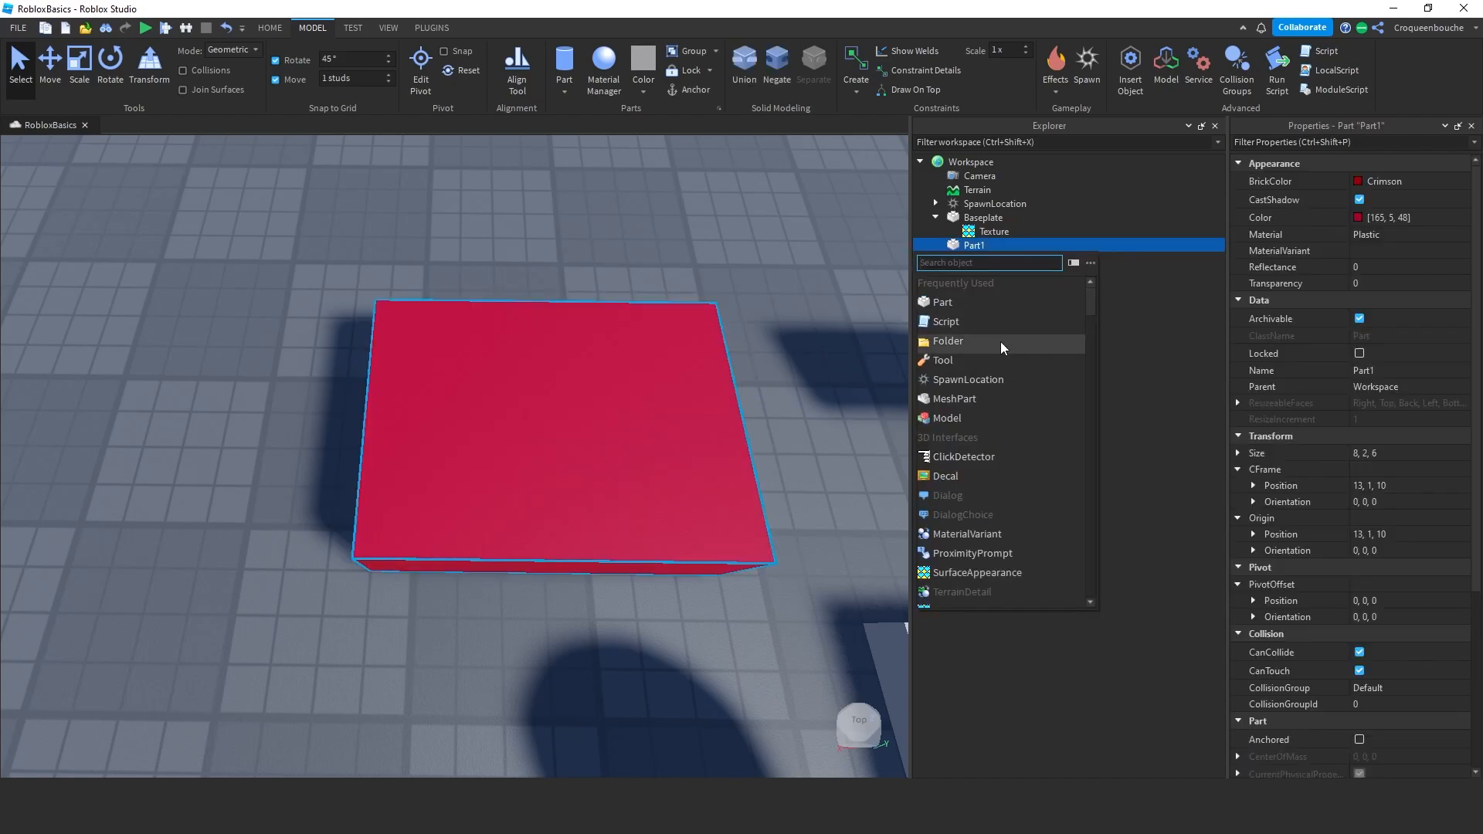
pyautogui.scroll(-4, 1004, 377)
pyautogui.scroll(-3, 1004, 377)
pyautogui.scroll(8, 1004, 377)
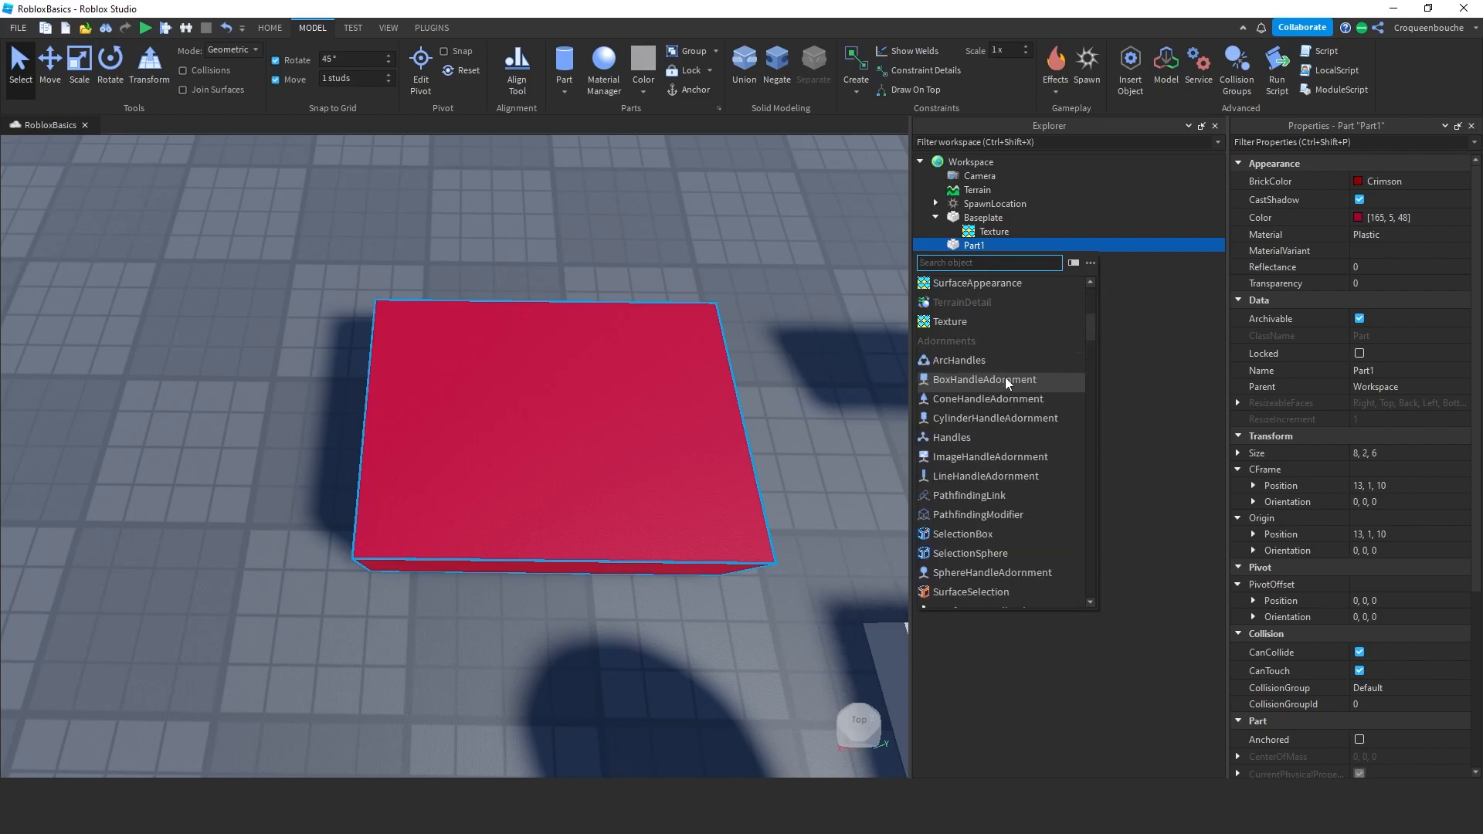
pyautogui.click(971, 263)
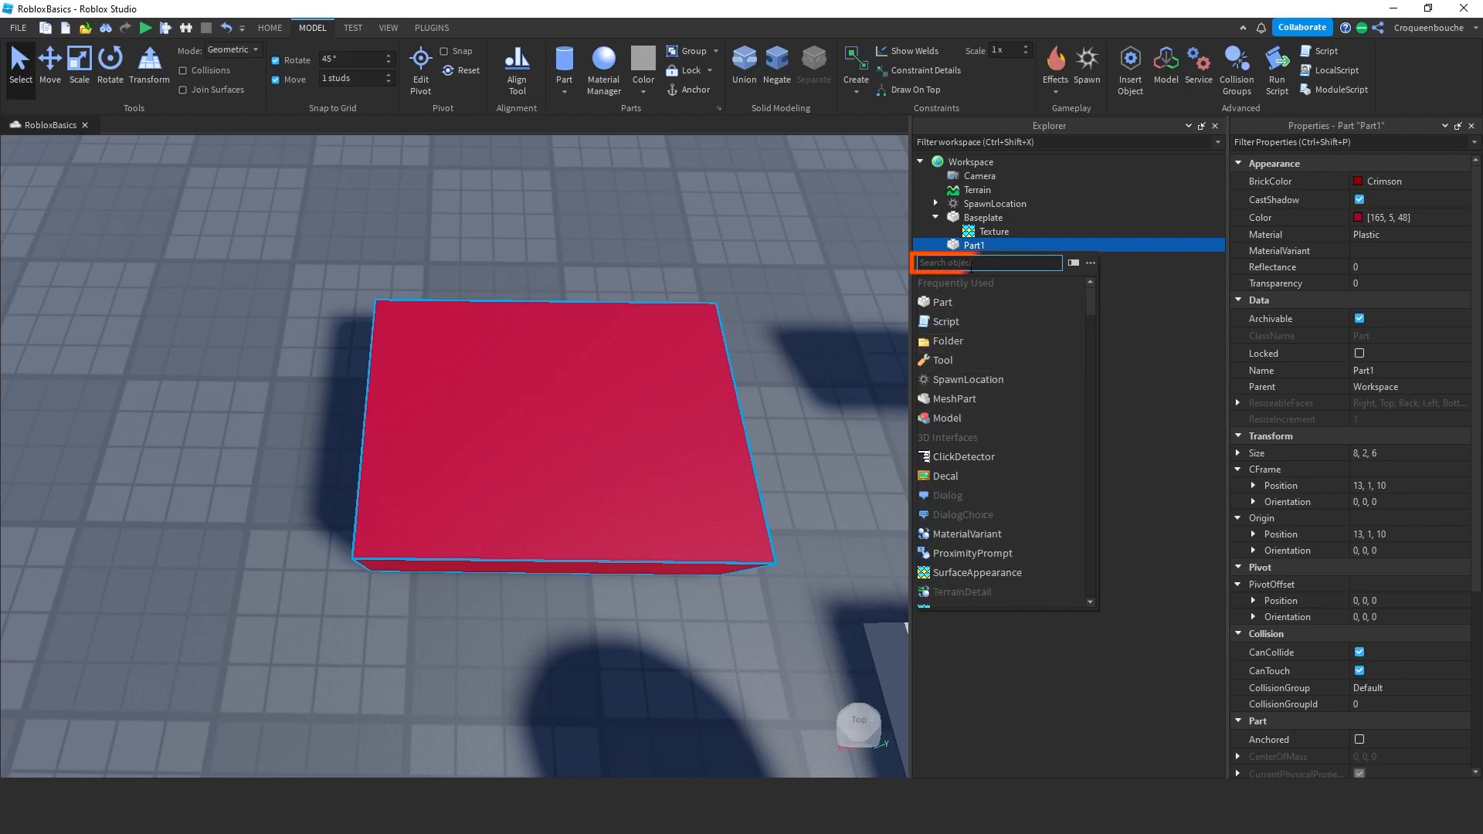
pyautogui.write('tex')
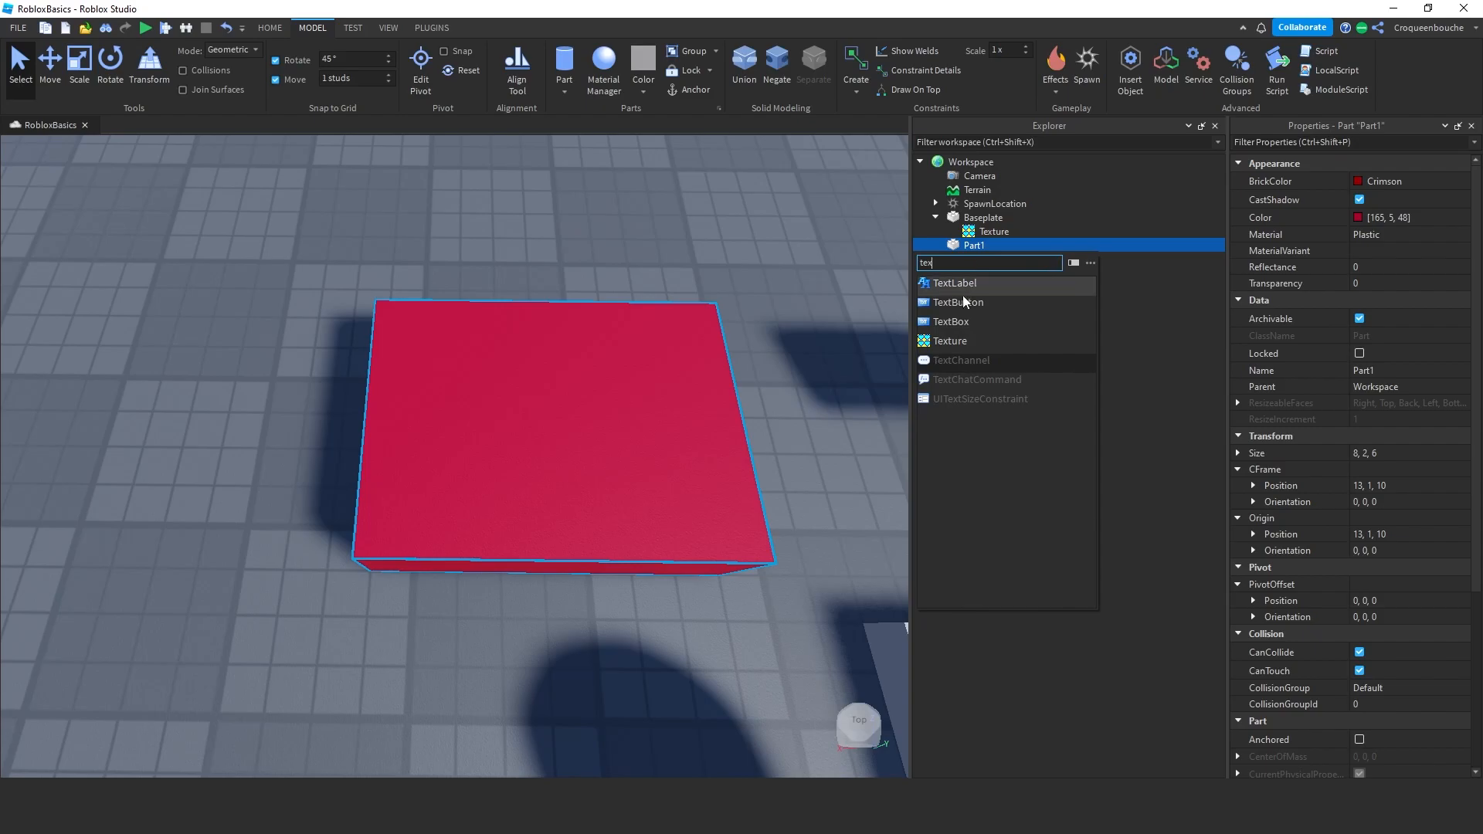
pyautogui.click(962, 342)
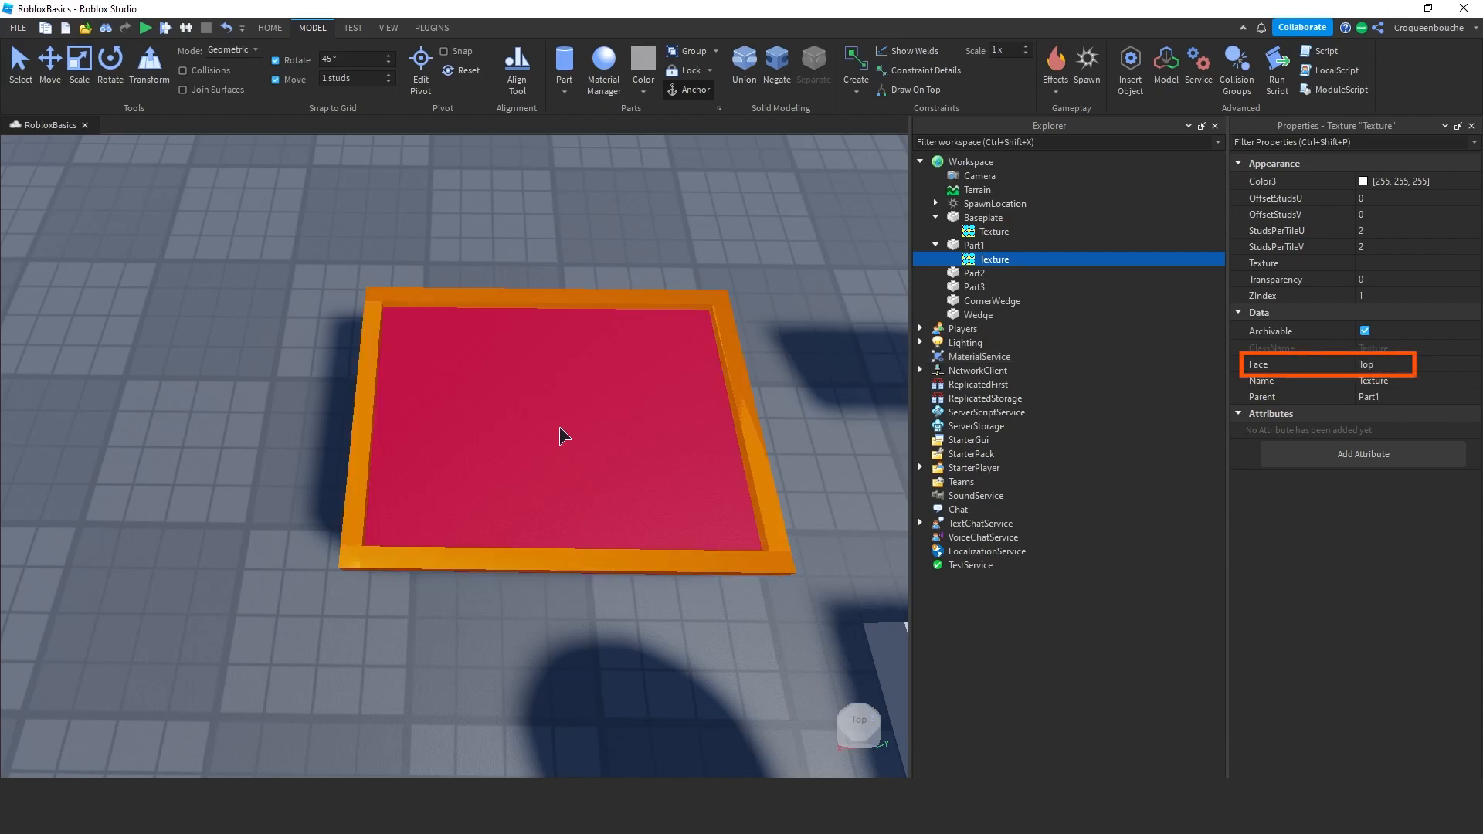
pyautogui.click(1380, 261)
pyautogui.click(1300, 352)
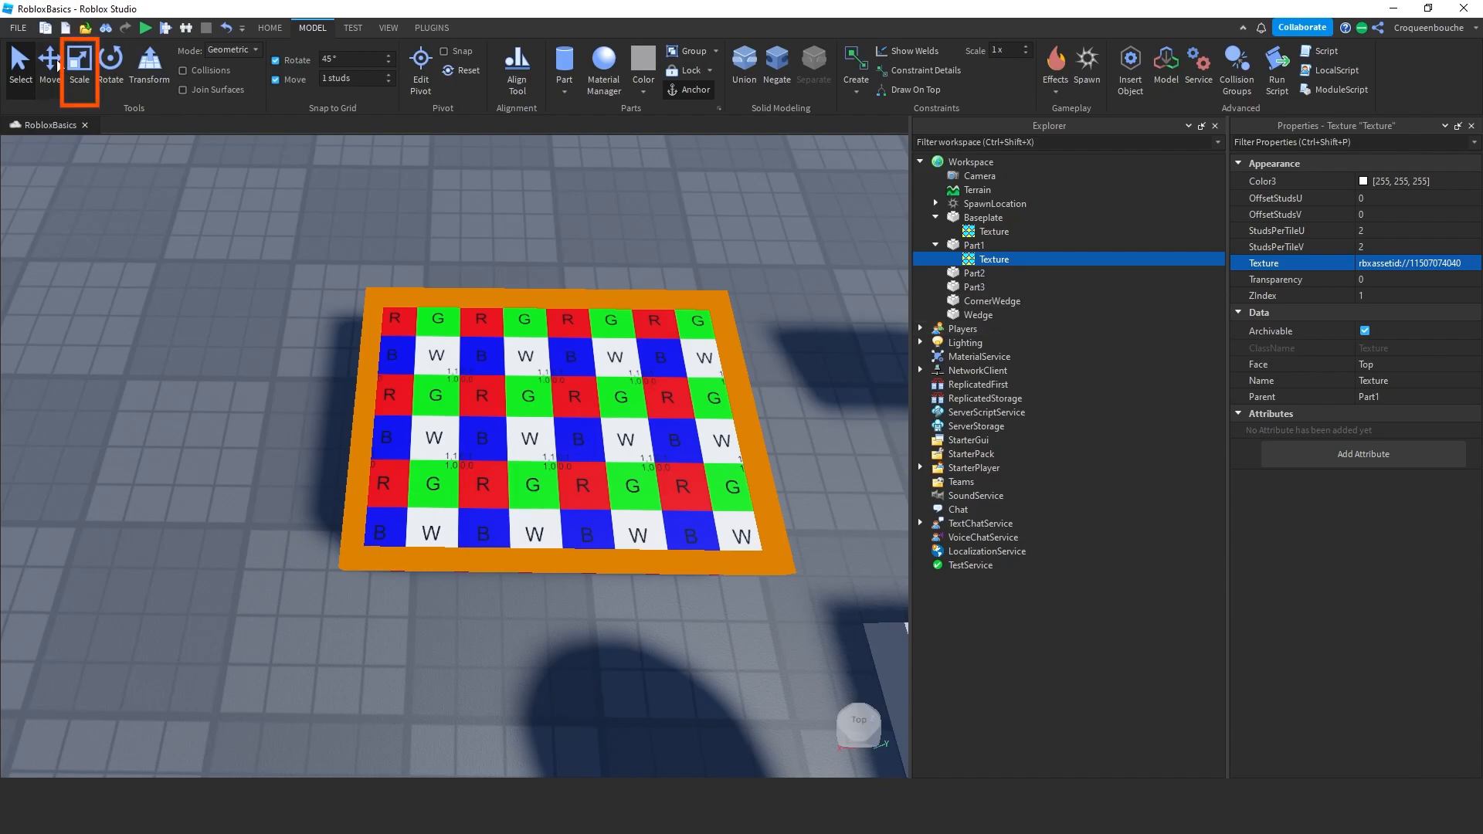
# - Scale Part1 along its X axis to a size of 7 studs
pyautogui.click(79, 62)
pyautogui.click(618, 433)
pyautogui.moveTo(754, 423); pyautogui.dragTo(714, 441)
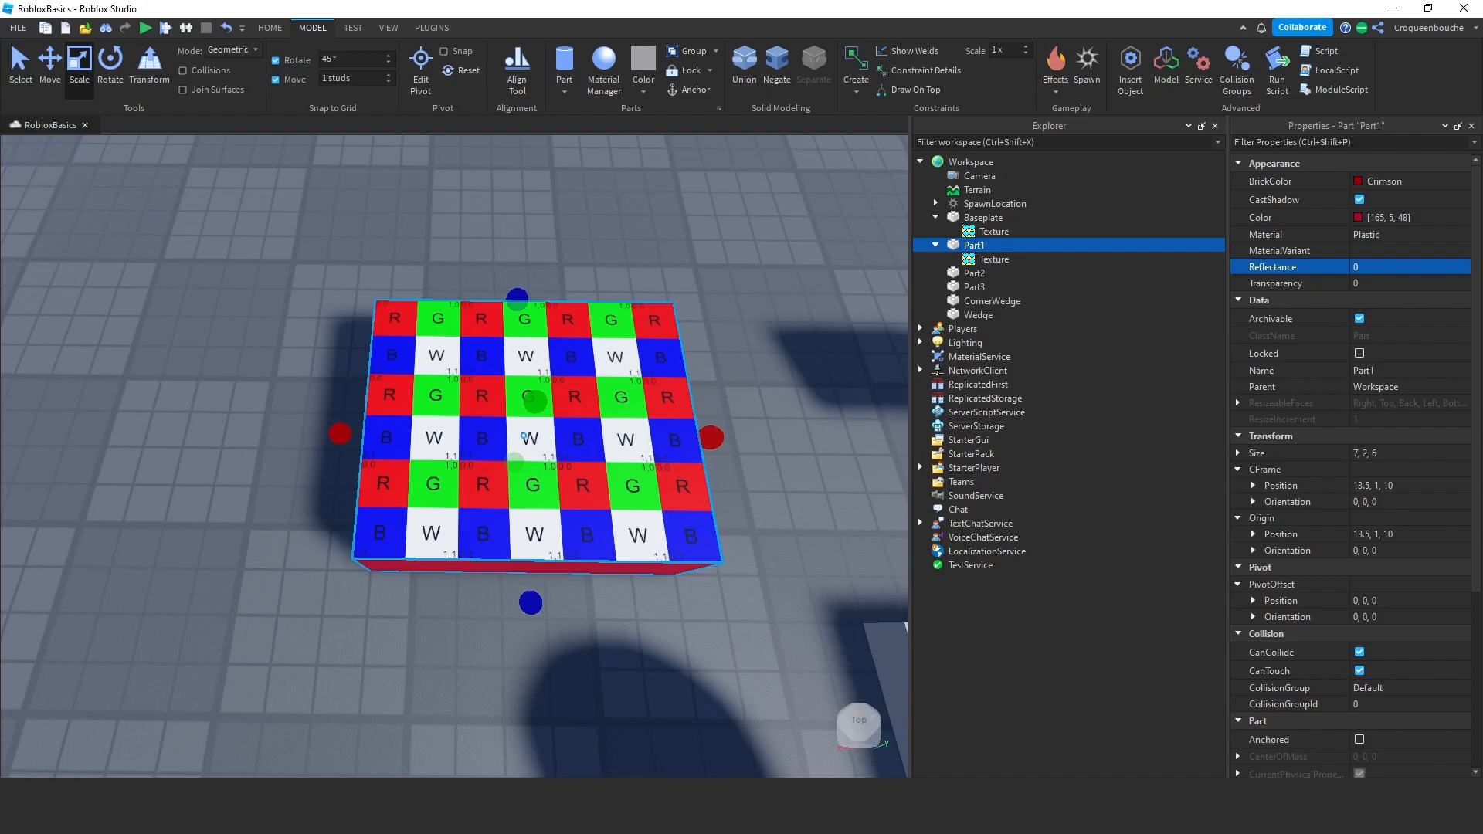
pyautogui.click(31, 69)
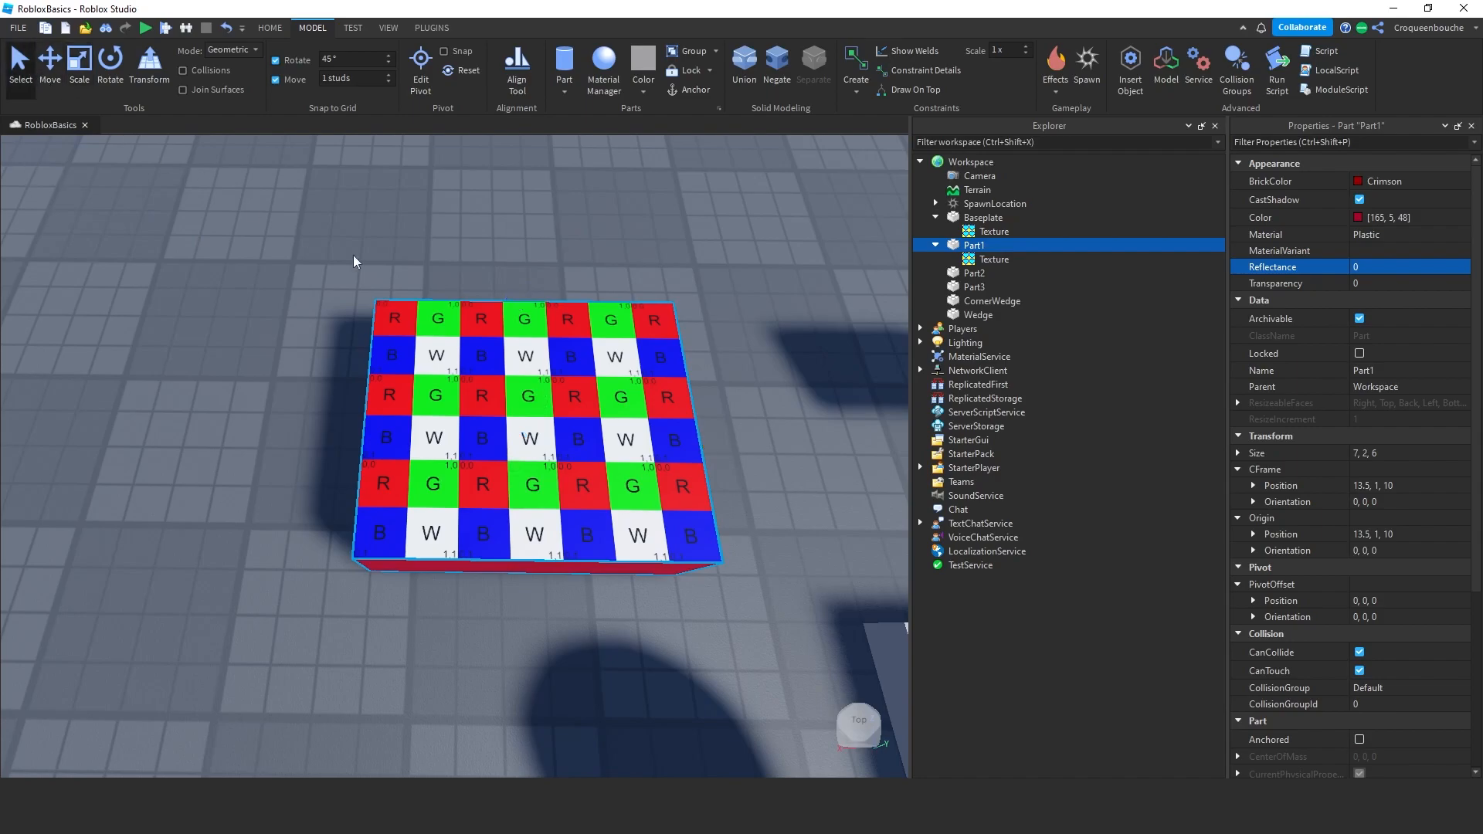
# - Set StudsPerTileU and StudsPerTileV of Part1's Texture to 4
pyautogui.click(991, 262)
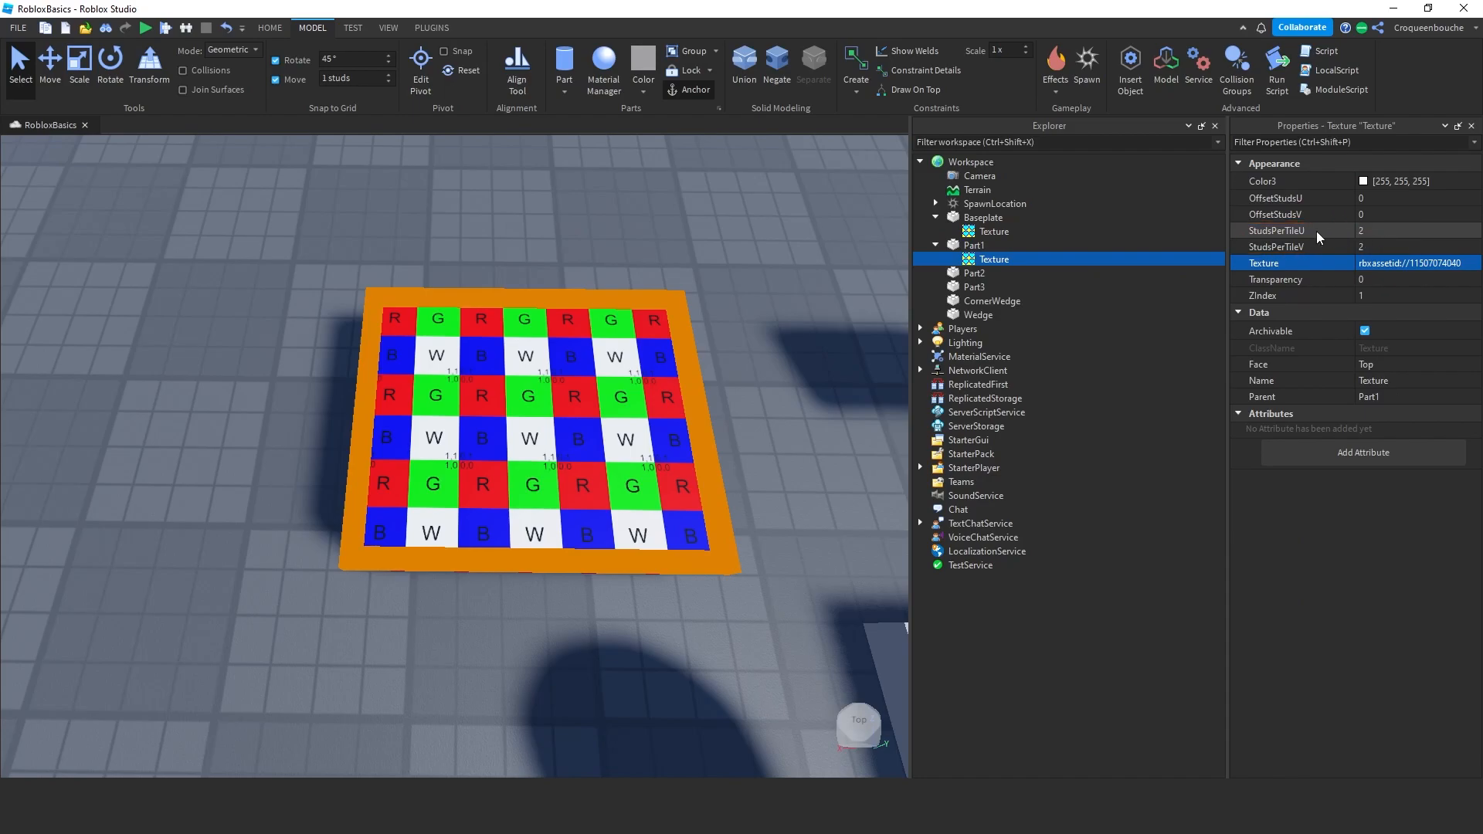
pyautogui.click(1376, 231)
pyautogui.write('4')
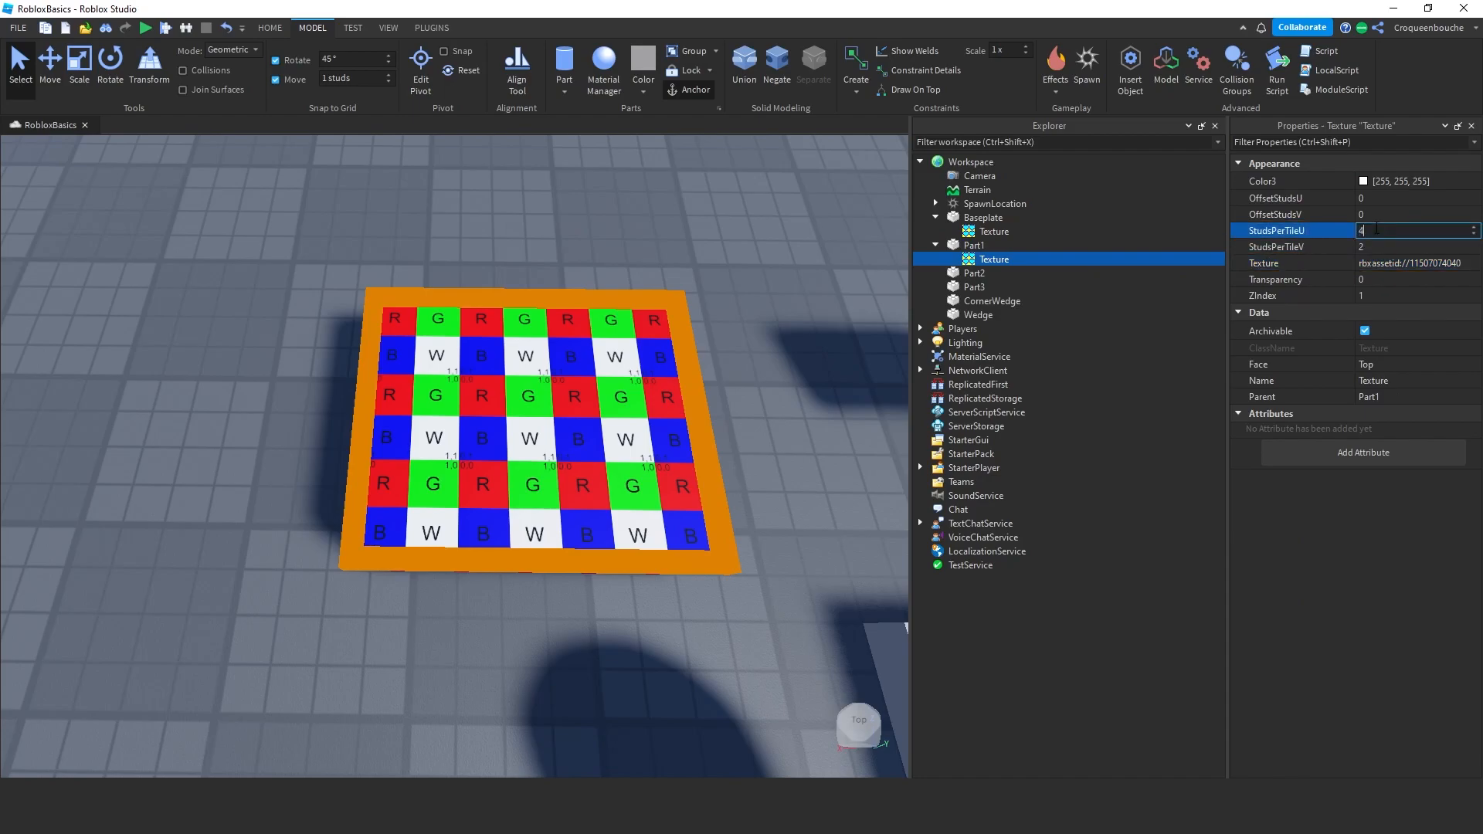
pyautogui.press('Return')
pyautogui.click(1377, 246)
pyautogui.write('4')
pyautogui.press('Return')
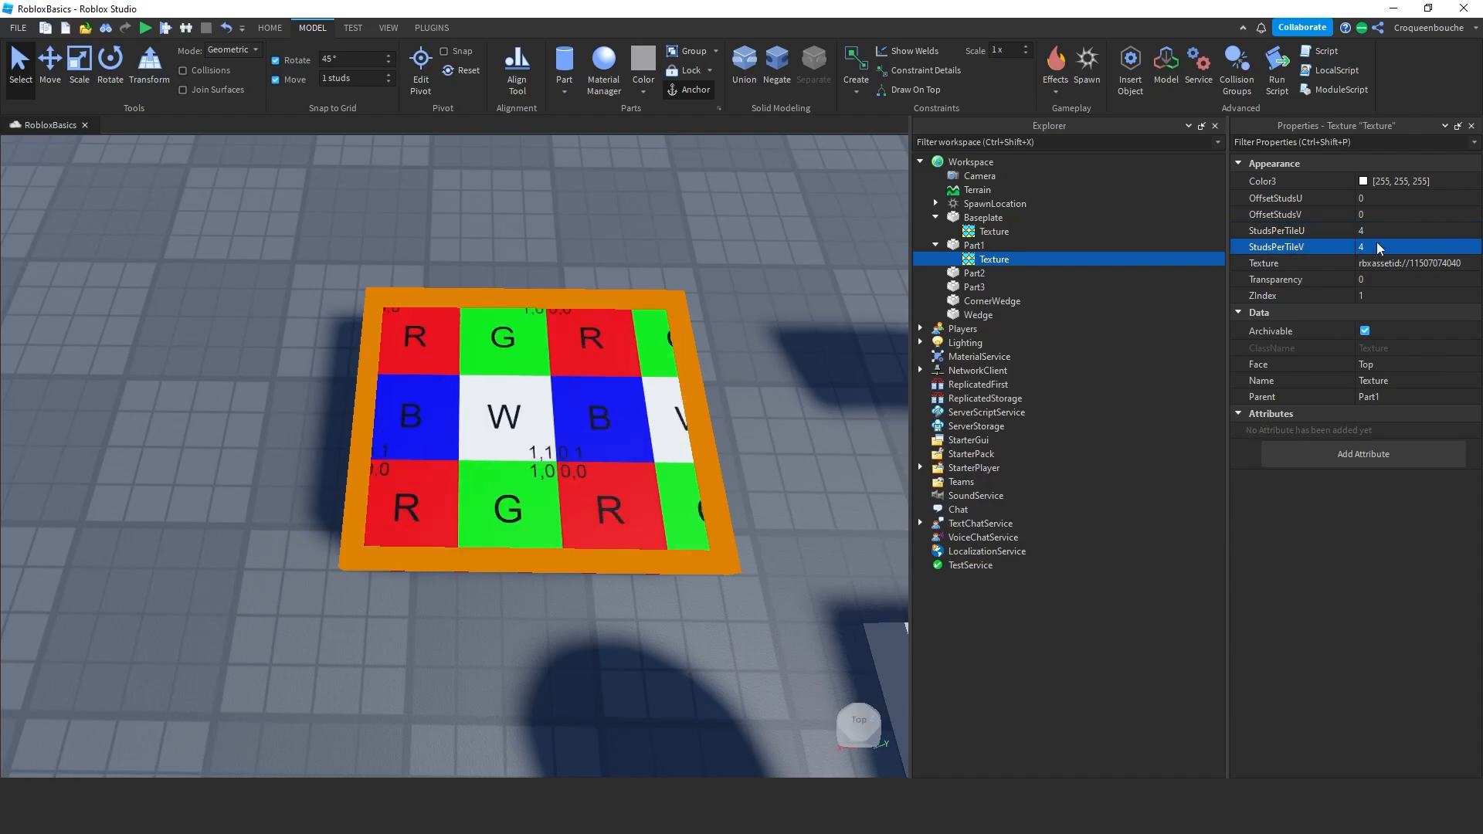
# - Set StudsPerTileU and StudsPerTileV of Part1's Texture to 0.5
pyautogui.click(1378, 230)
pyautogui.write('0.5')
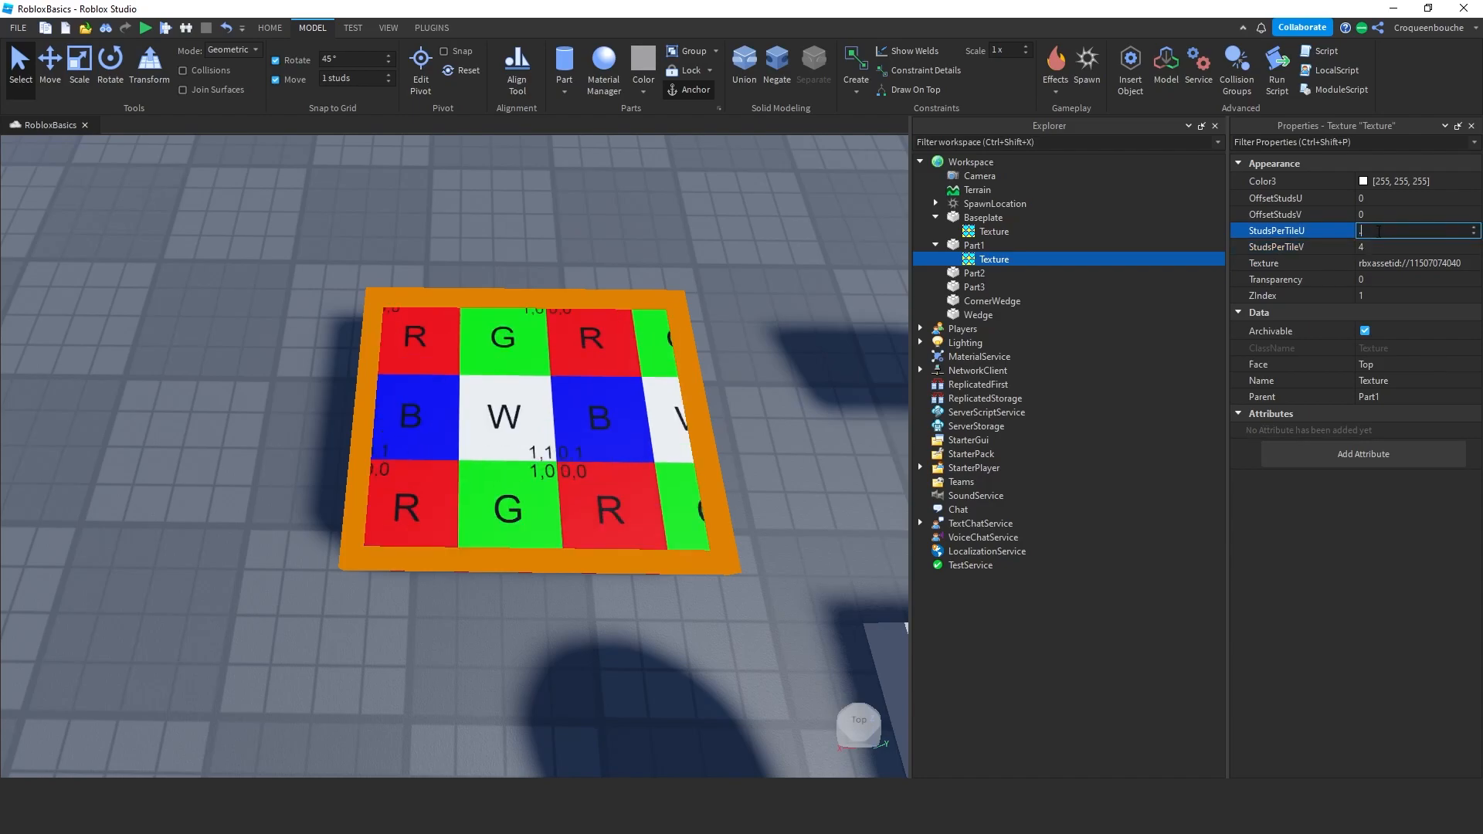
pyautogui.press('Return')
pyautogui.click(1375, 244)
pyautogui.write('0.5')
pyautogui.press('Return')
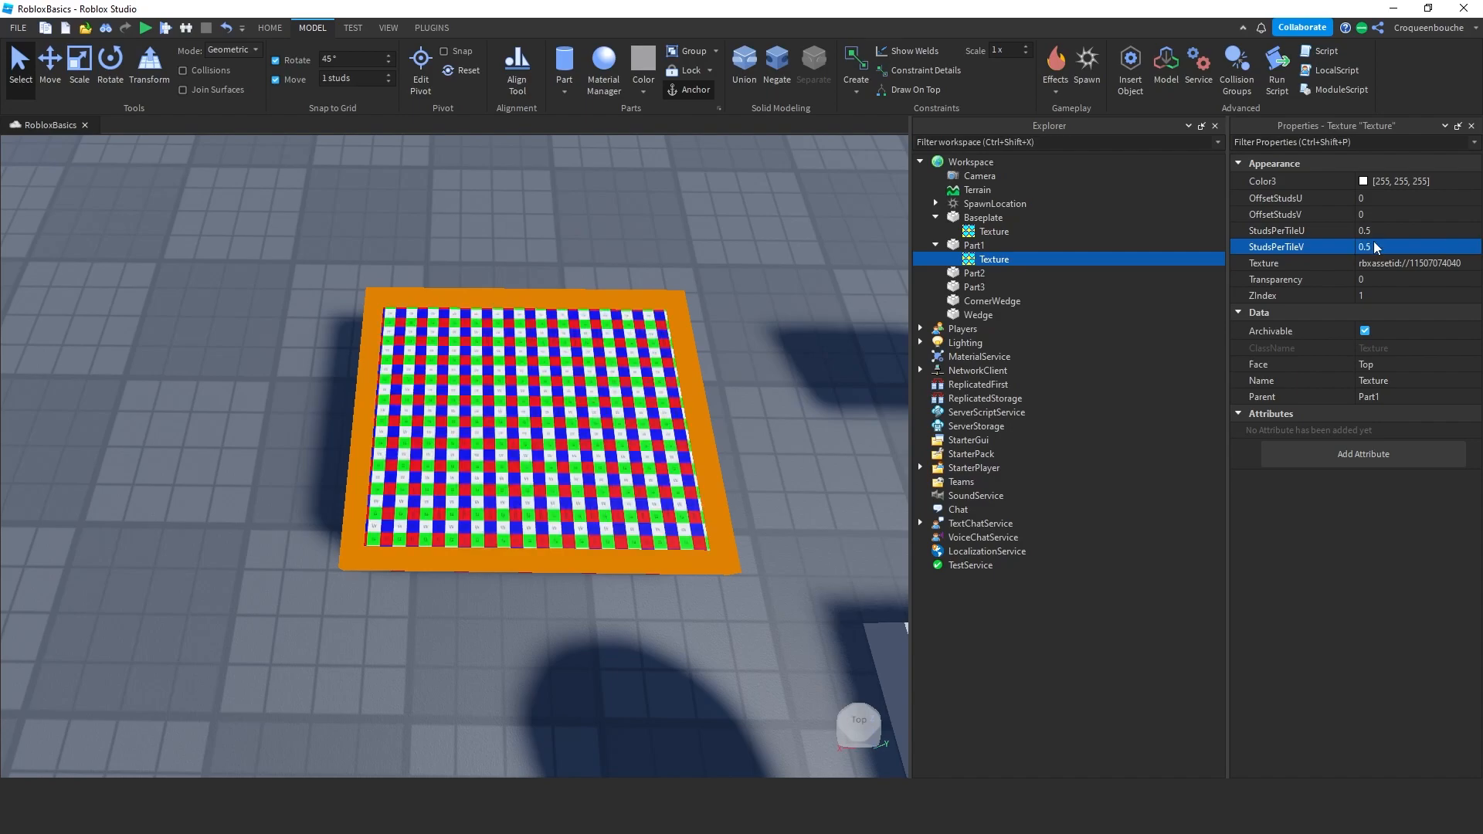
# - Offset Part1's Texture by setting OffsetStudsU to 0.1 and OffsetStudsV to -0.1
pyautogui.click(1372, 199)
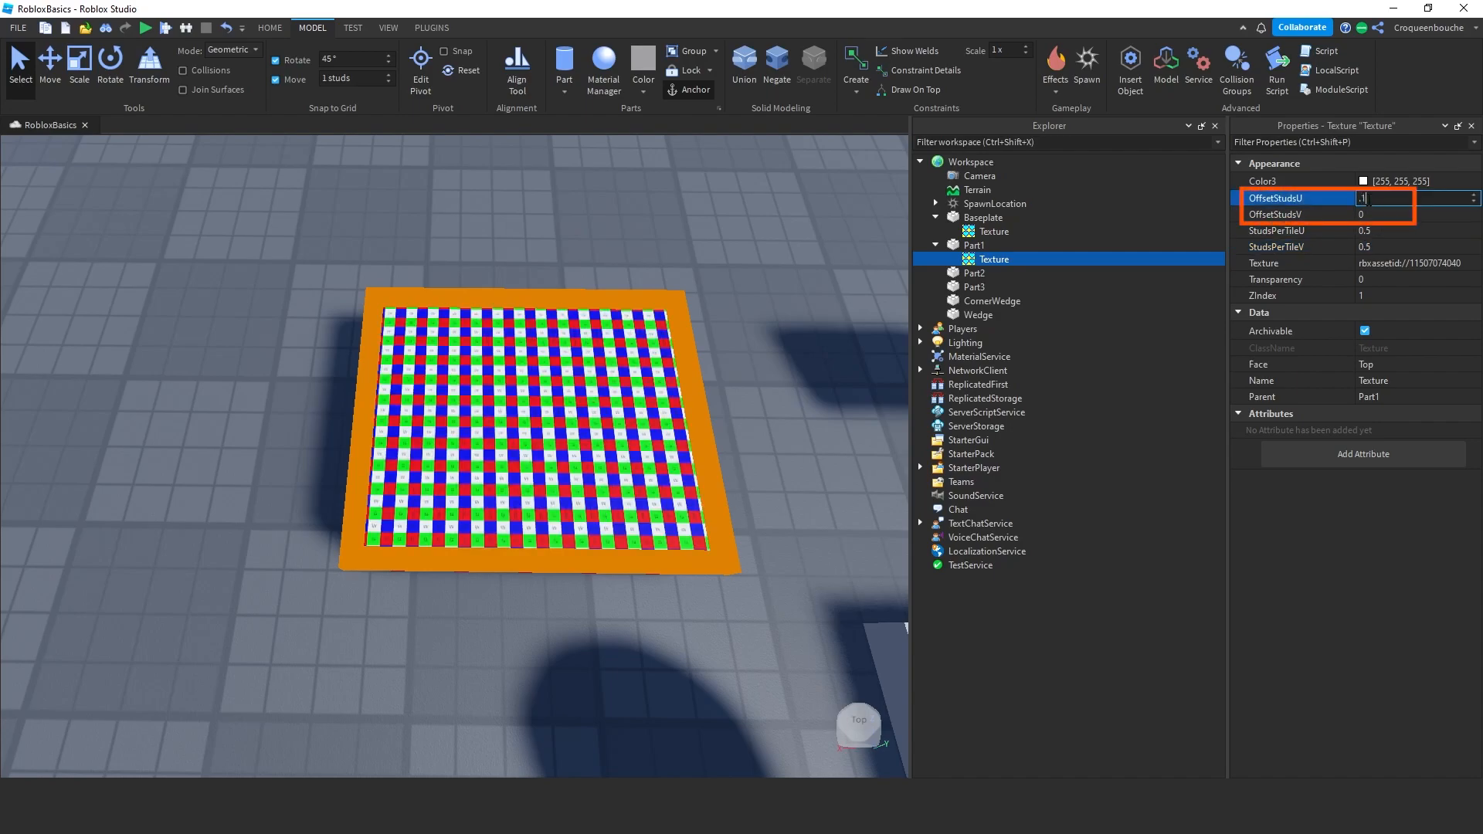
pyautogui.write('.1')
pyautogui.press('Return')
pyautogui.click(1372, 215)
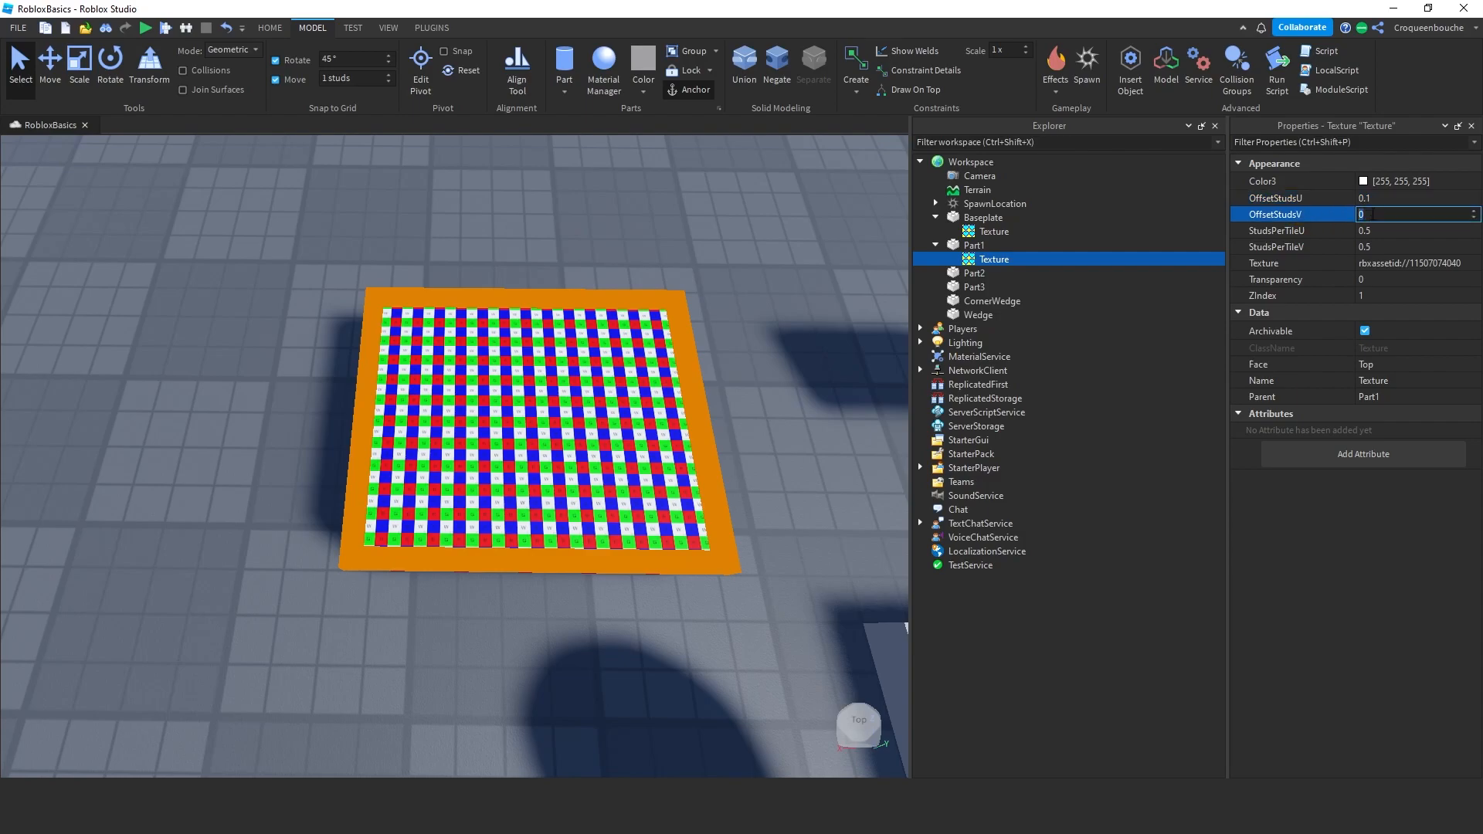
pyautogui.write('-0.1')
pyautogui.press('Return')
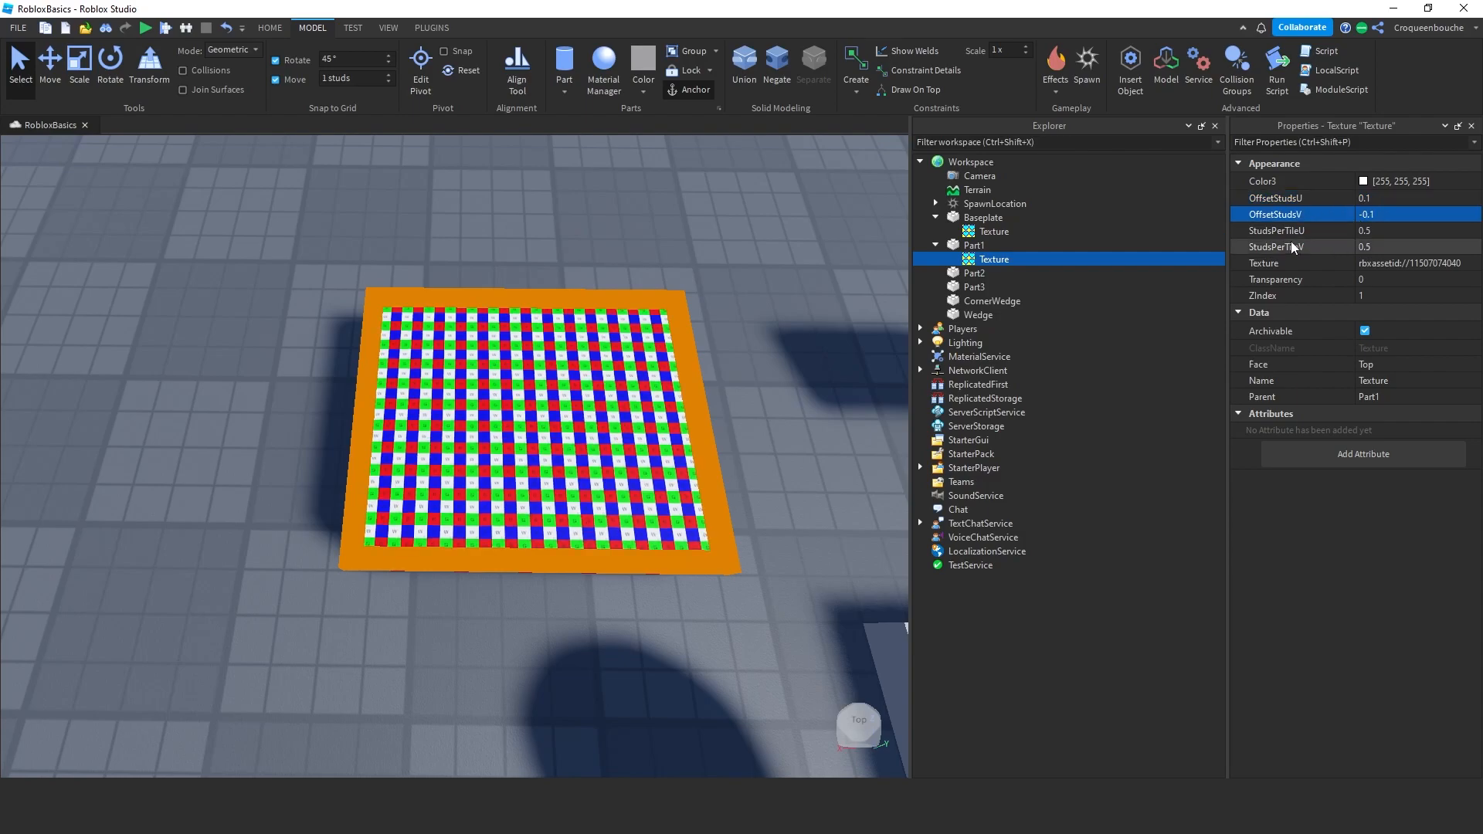
# - Reposition the five parts around the spawn pad, placing Part1 at 13.5, 1, 0 and the sphere Part2 at 5, 8, -11
pyautogui.scroll(-10, 836, 410)
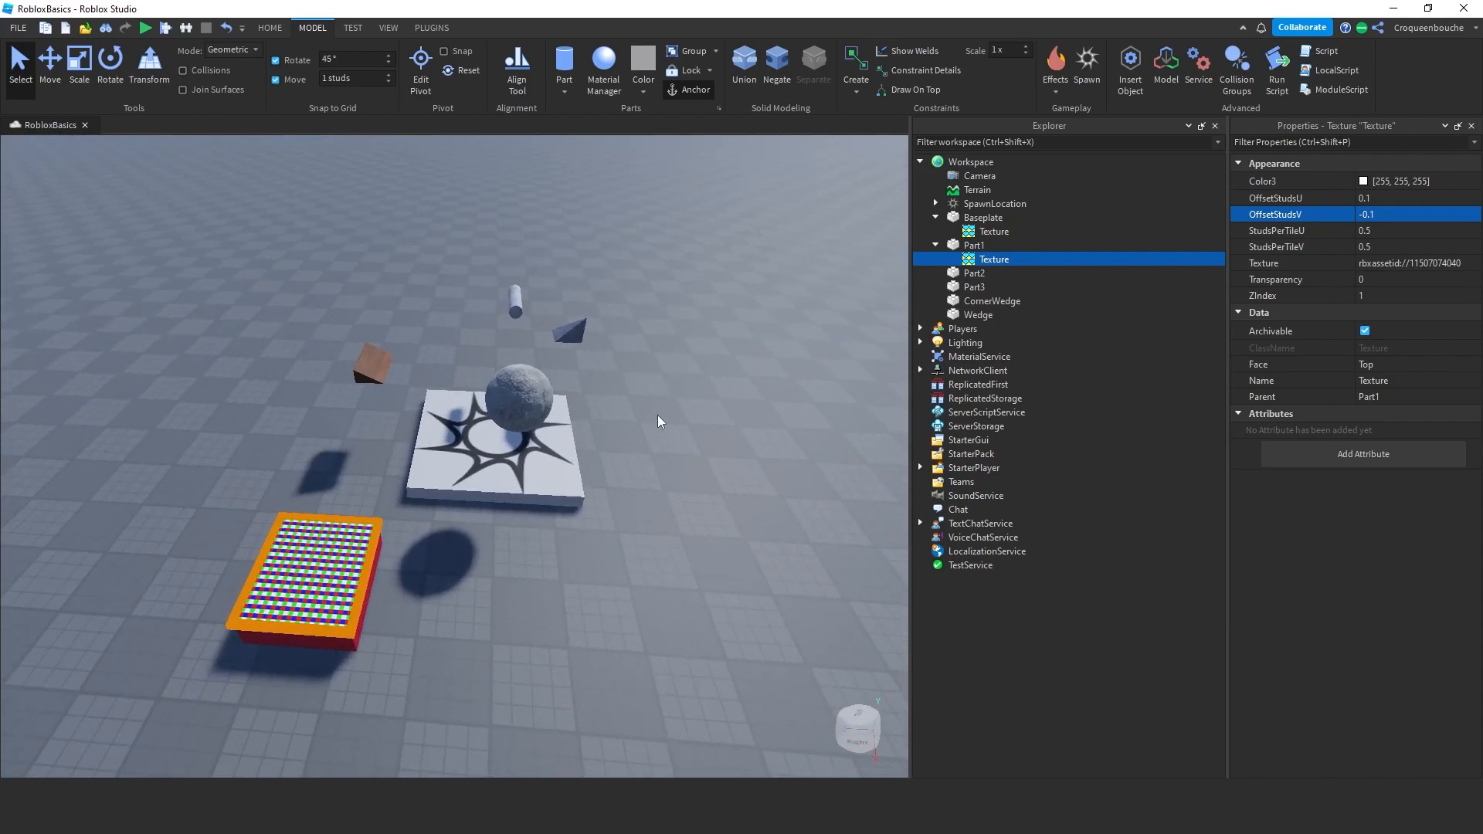
pyautogui.click(525, 390)
pyautogui.keyDown('shift'); pyautogui.click(580, 324); pyautogui.keyUp('shift')
pyautogui.keyDown('shift'); pyautogui.click(515, 300); pyautogui.keyUp('shift')
pyautogui.keyDown('shift'); pyautogui.click(373, 362); pyautogui.keyUp('shift')
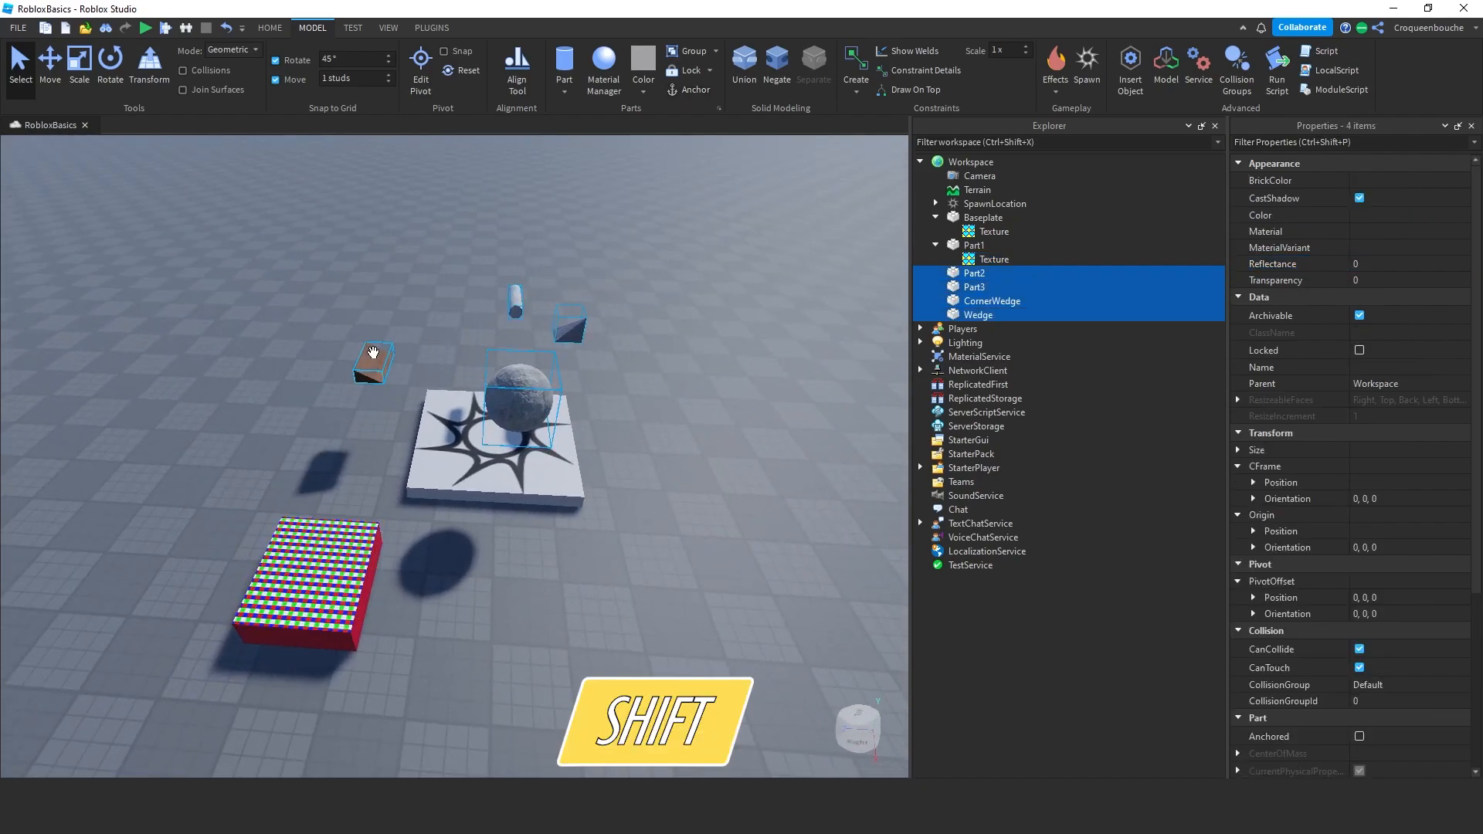
pyautogui.keyDown('shift'); pyautogui.click(315, 570); pyautogui.keyUp('shift')
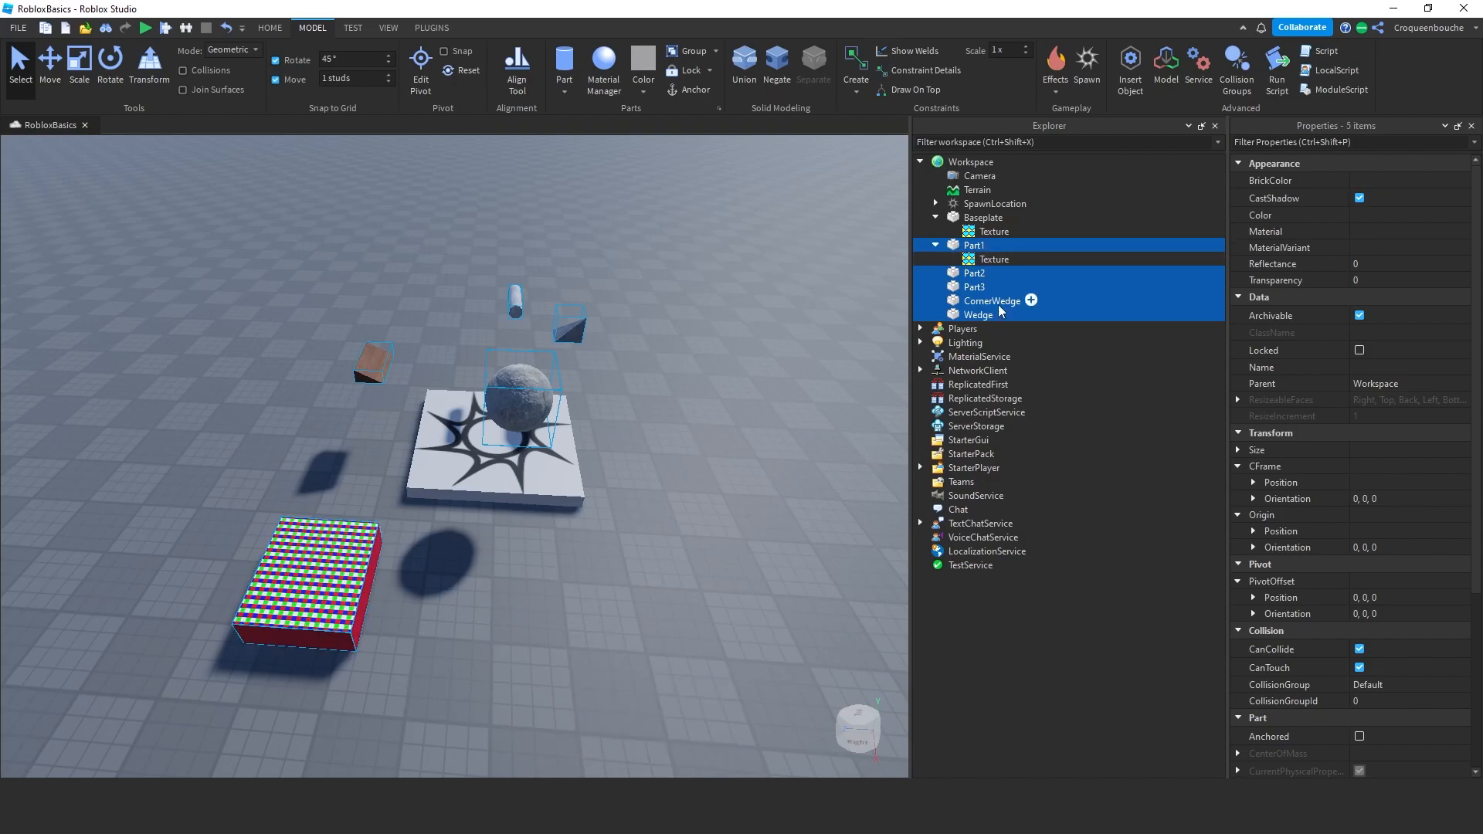
pyautogui.click(50, 65)
pyautogui.moveTo(573, 435); pyautogui.dragTo(495, 420)
pyautogui.moveTo(313, 325); pyautogui.dragTo(313, 272)
pyautogui.moveTo(458, 424); pyautogui.dragTo(751, 445)
# - Check the Anchored property of Part1, Part2, Part3, CornerWedge and Wedge one by one
pyautogui.click(972, 247)
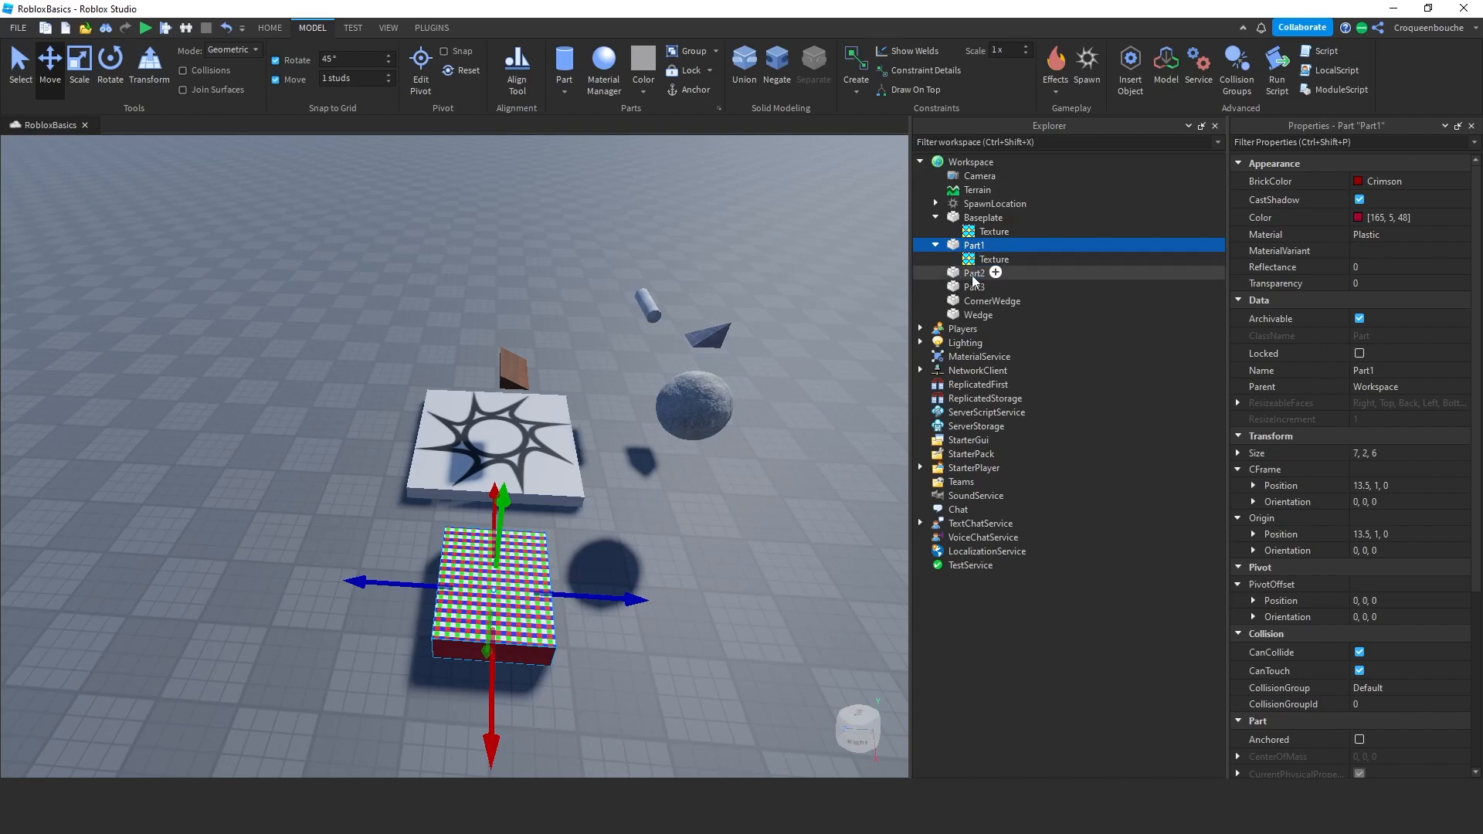
pyautogui.click(975, 274)
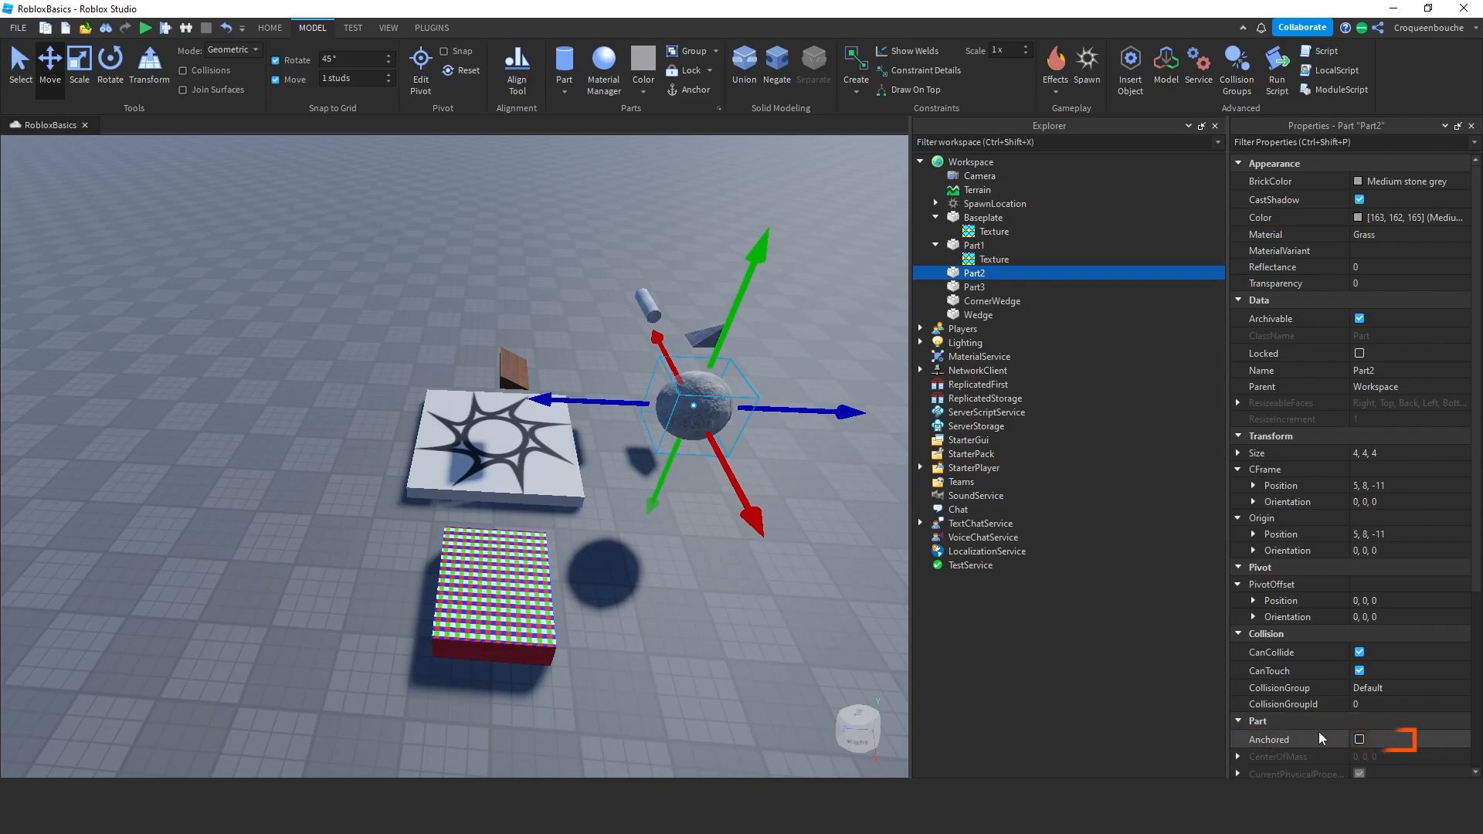
pyautogui.click(982, 288)
pyautogui.click(971, 303)
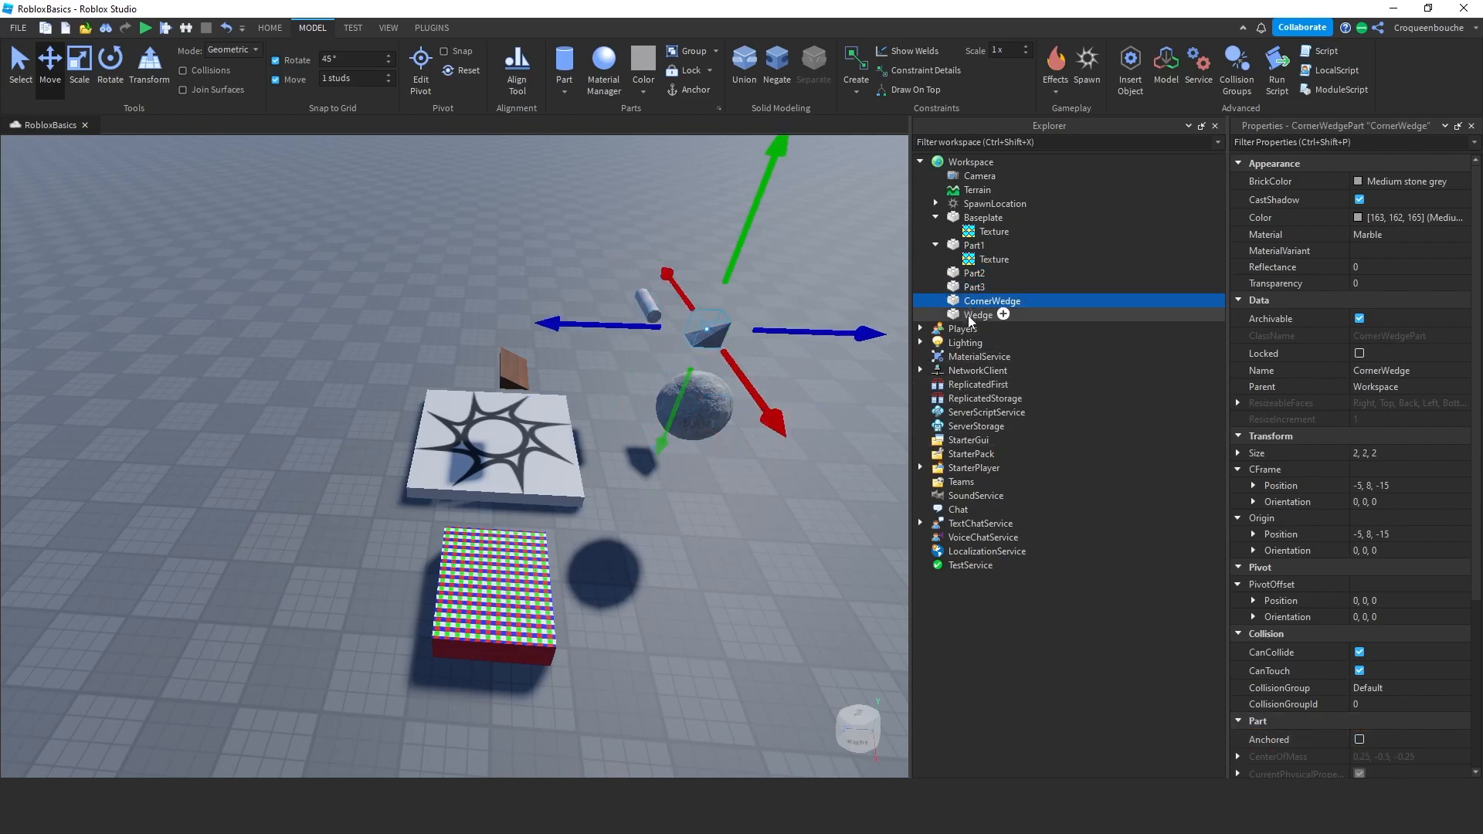
pyautogui.click(973, 316)
pyautogui.click(975, 301)
pyautogui.click(974, 288)
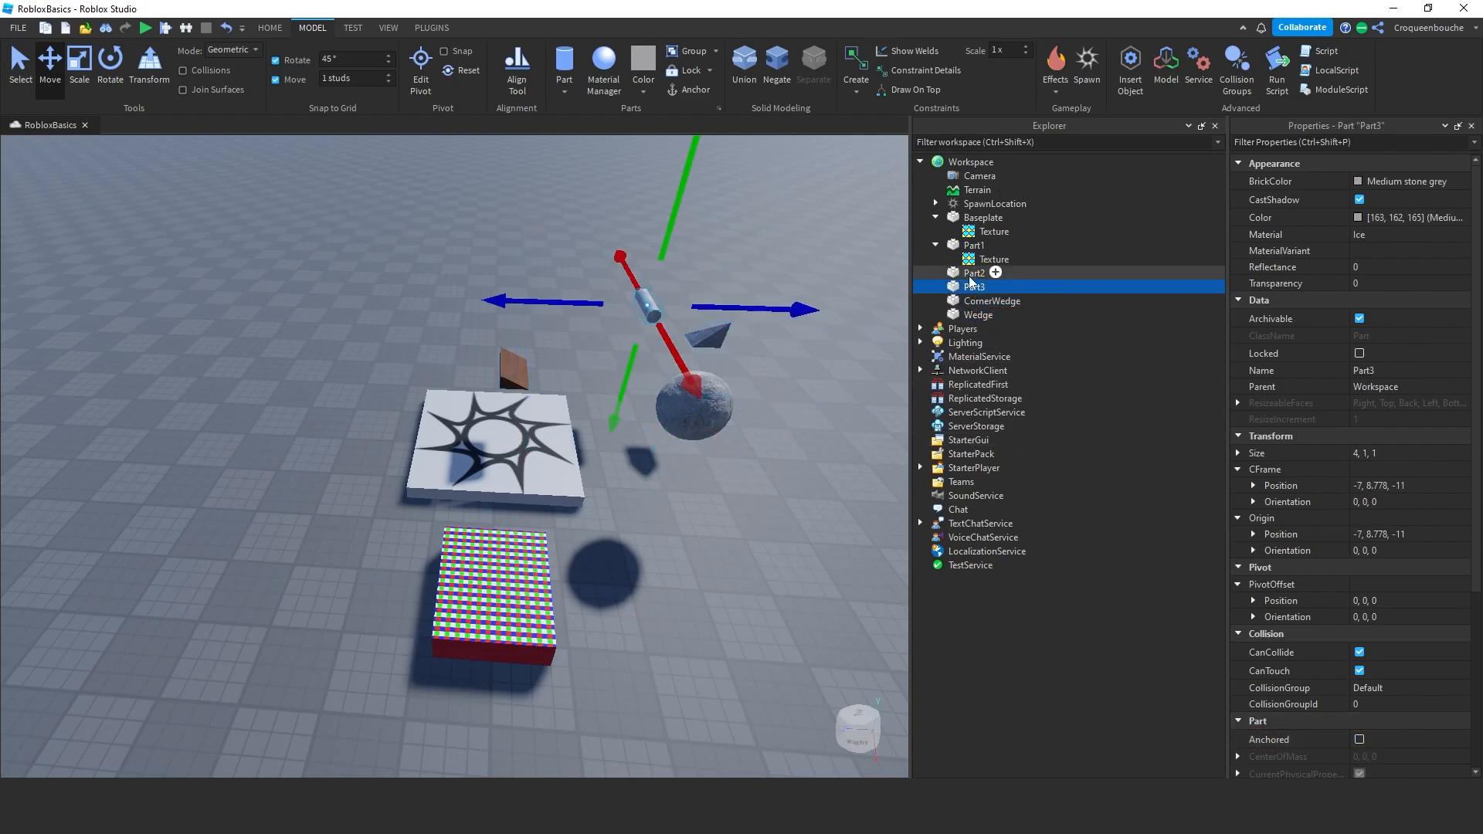
pyautogui.click(972, 273)
pyautogui.click(966, 249)
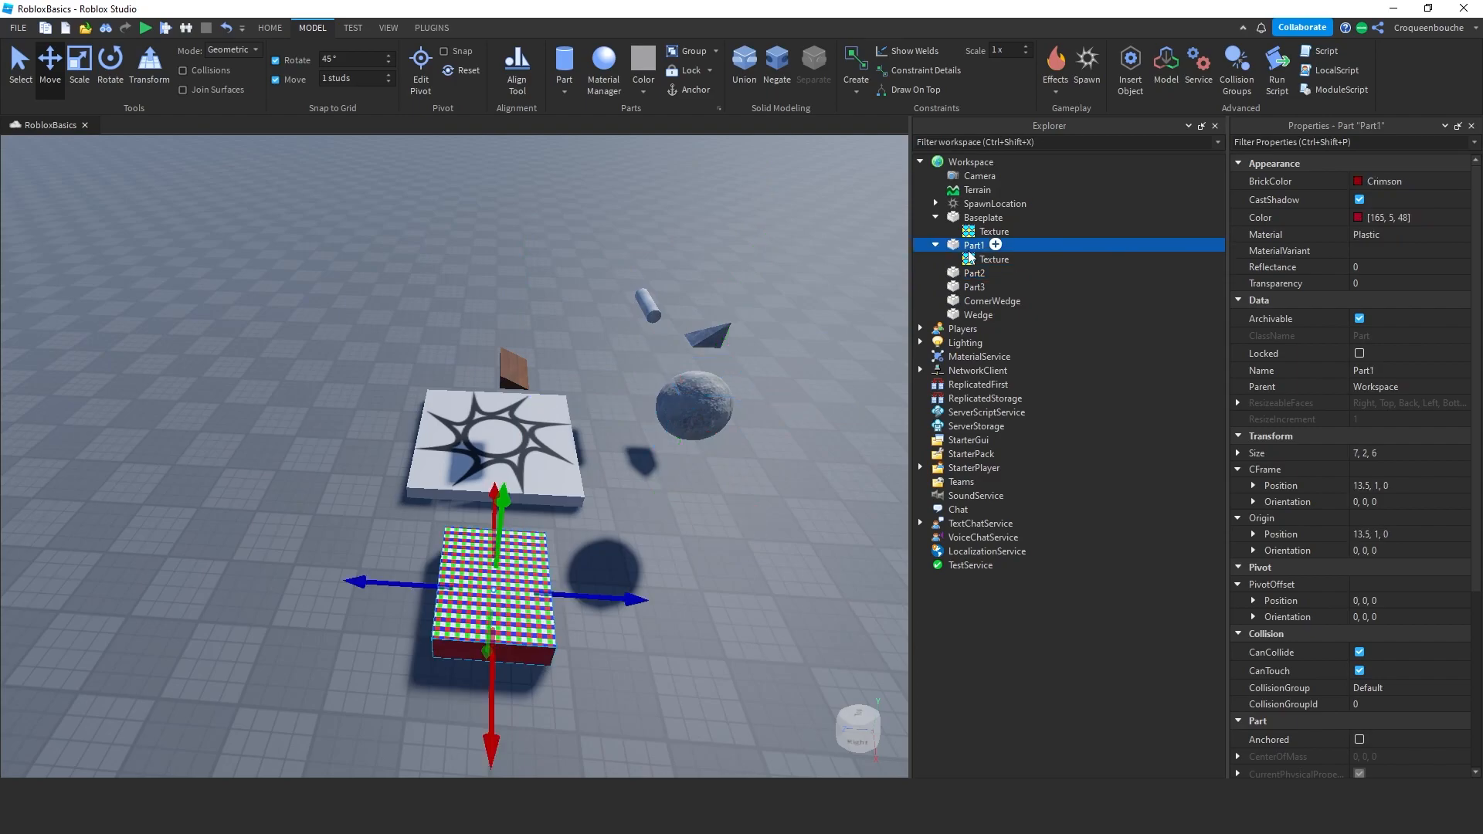
# - Run the simulation without a player character to observe how the unanchored parts behave, and stop it
pyautogui.click(356, 29)
pyautogui.click(20, 92)
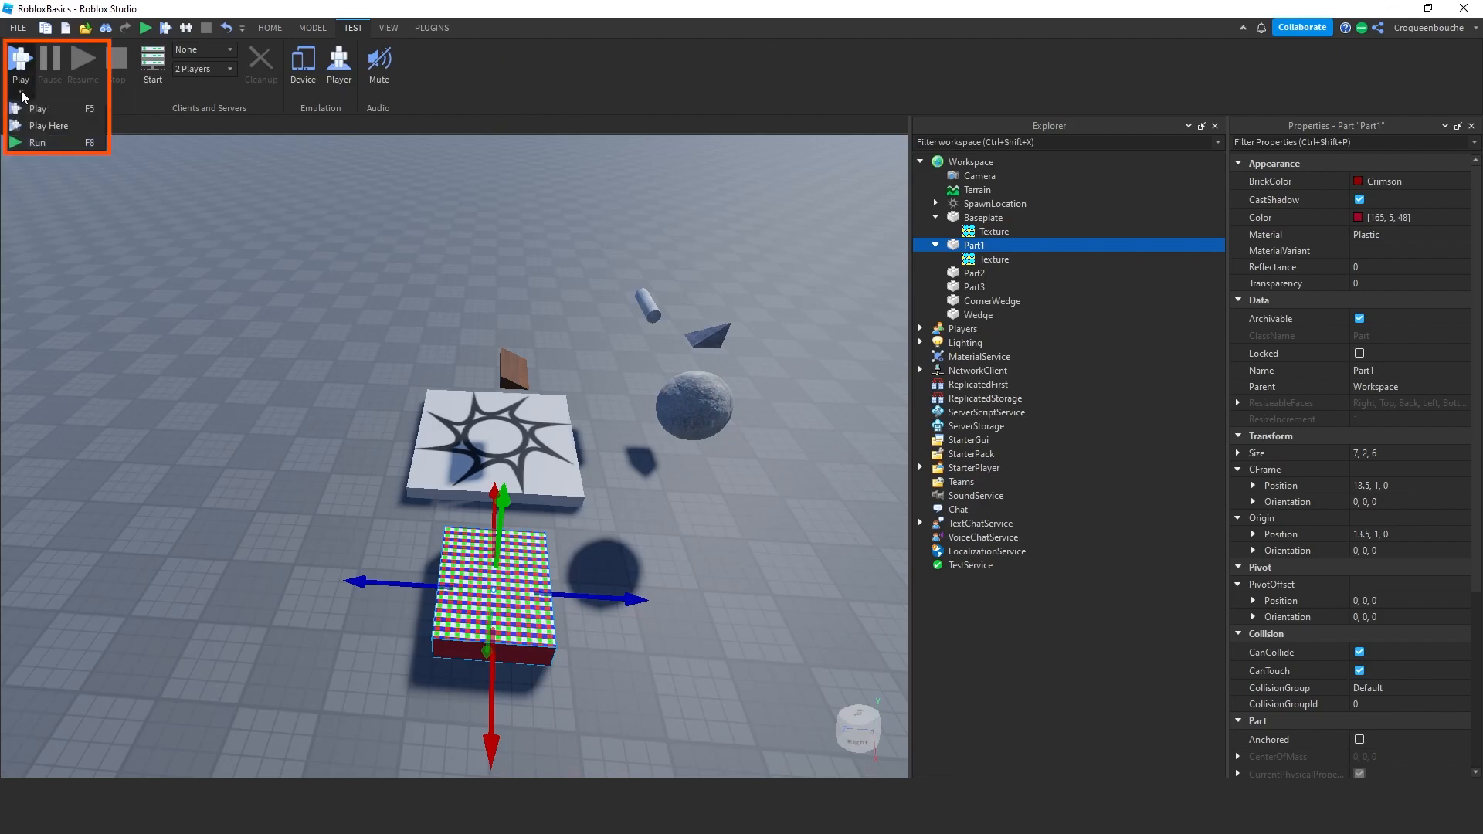
pyautogui.click(38, 143)
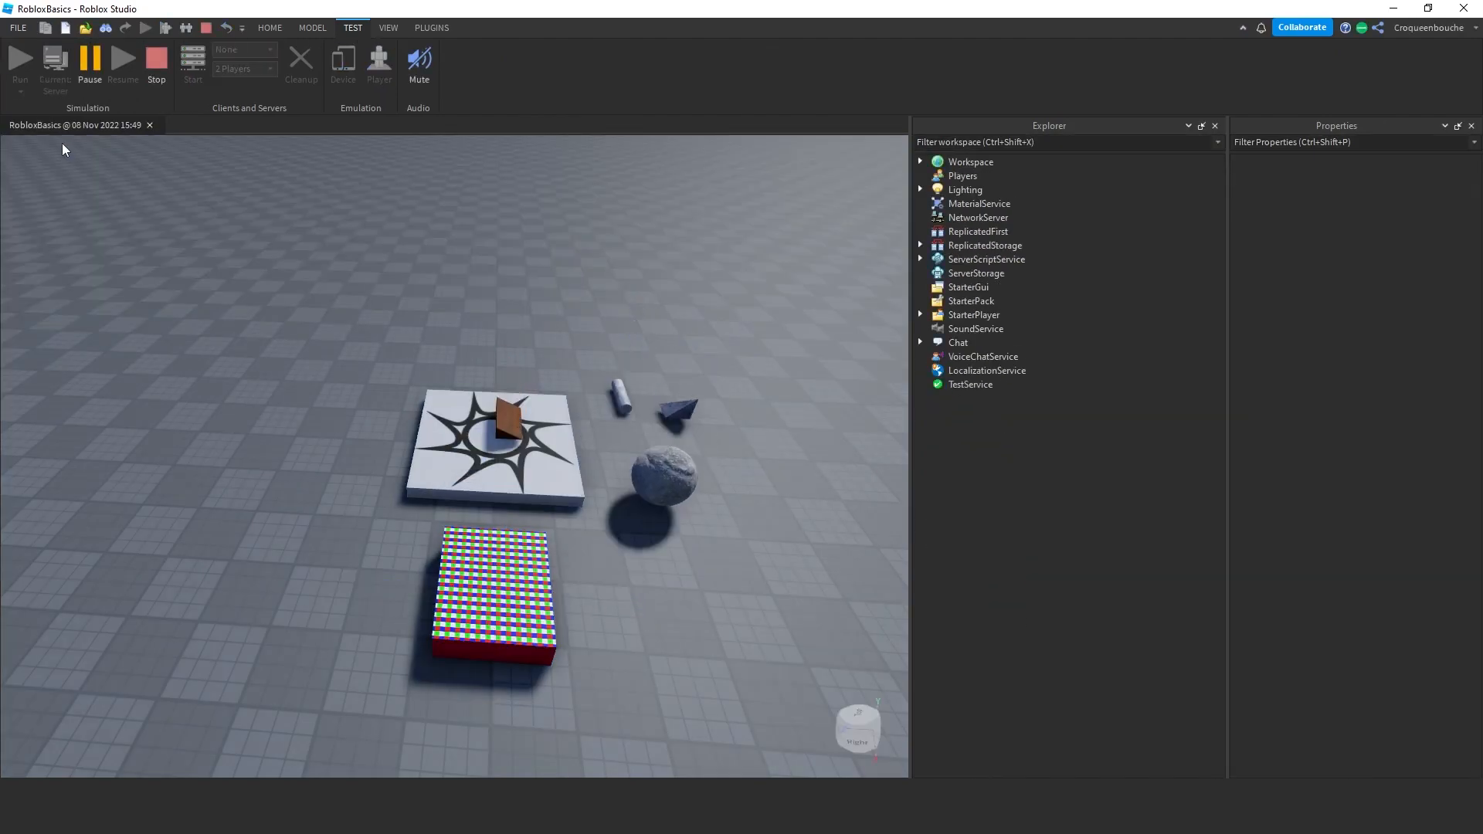
pyautogui.click(155, 62)
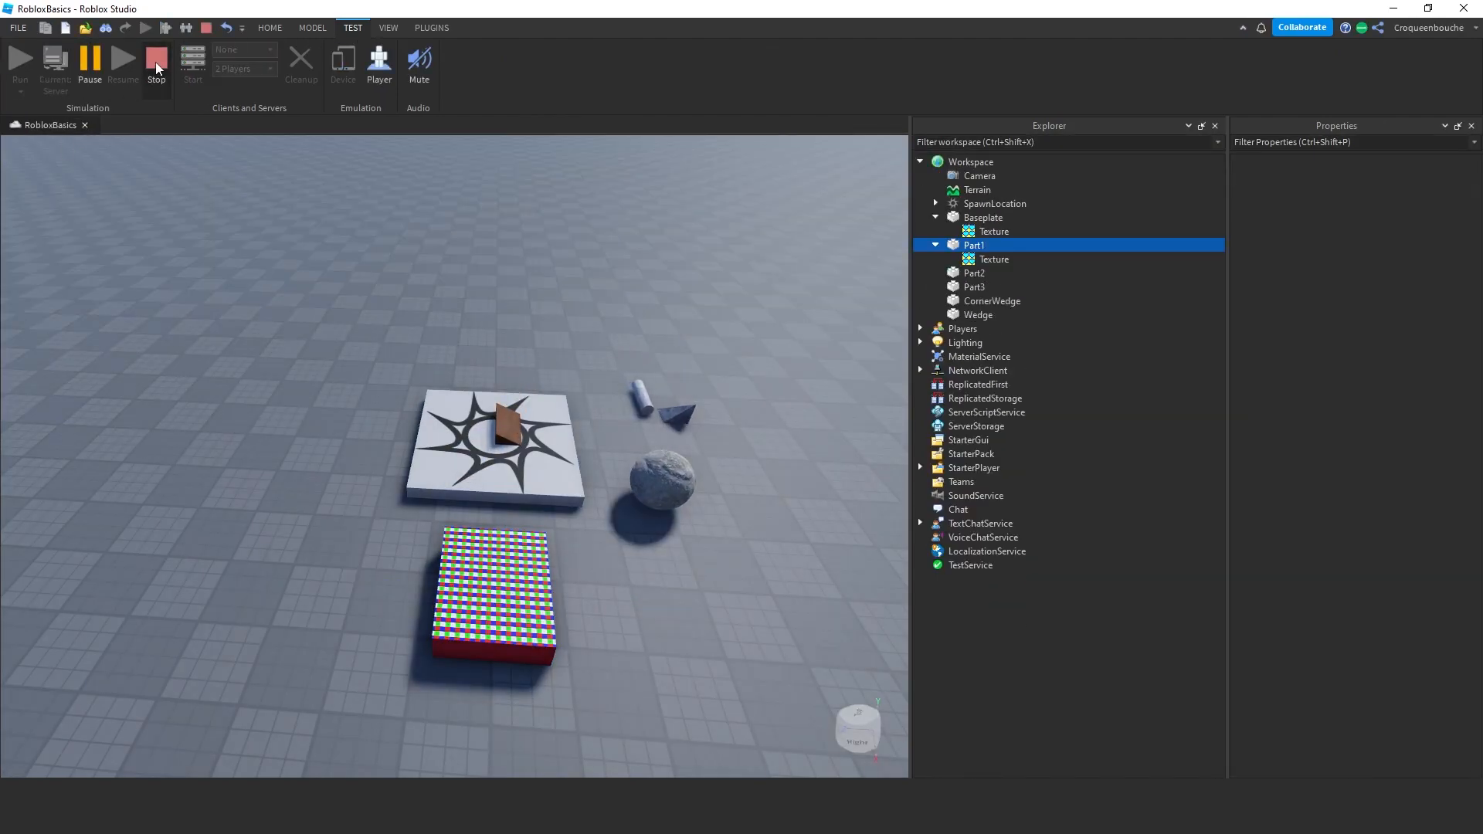
# - Anchor Part1, Part2, Part3, CornerWedge and Wedge together
pyautogui.click(937, 245)
pyautogui.moveTo(958, 246); pyautogui.dragTo(974, 306)
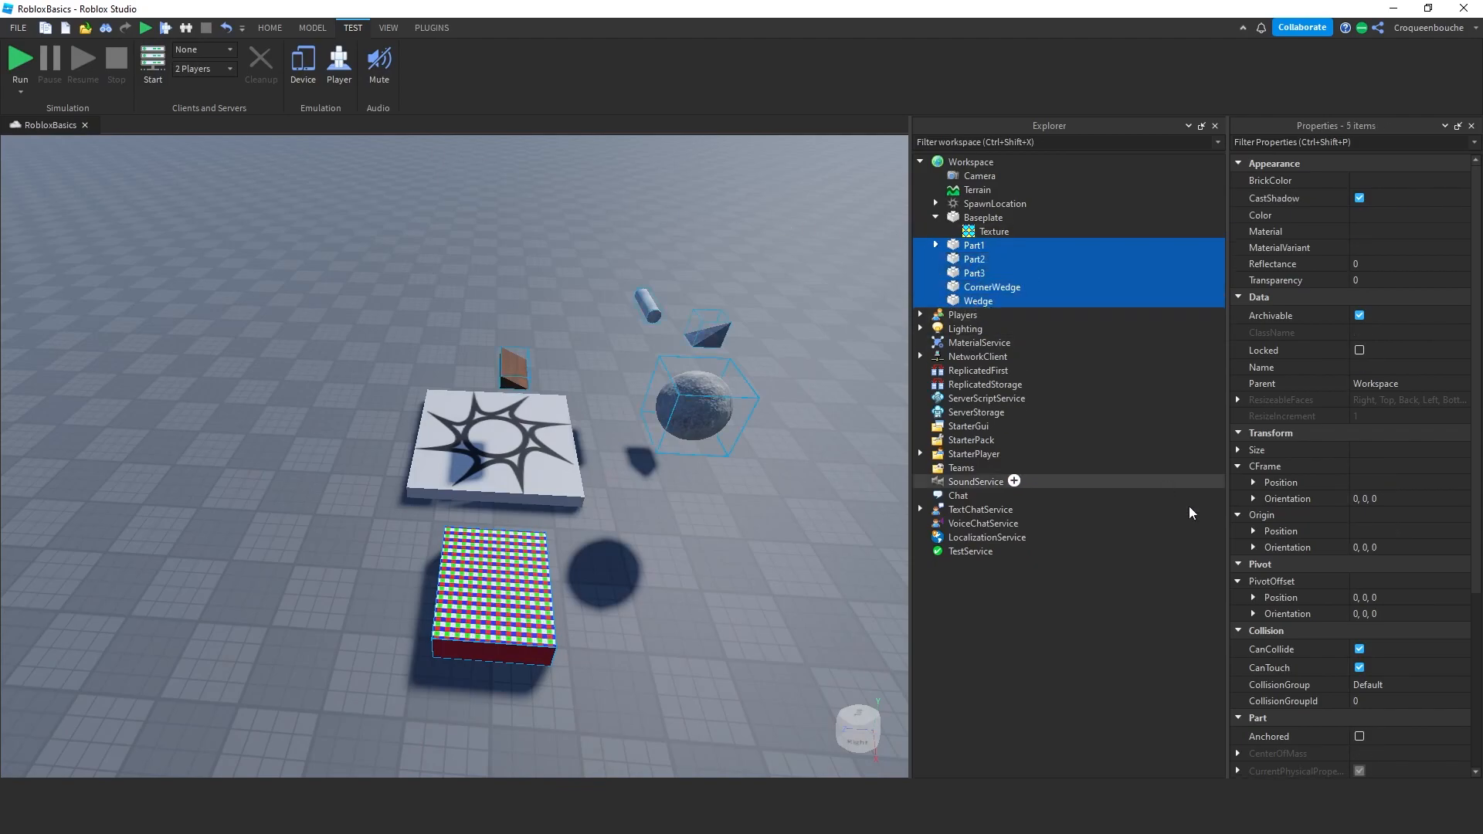
pyautogui.click(312, 28)
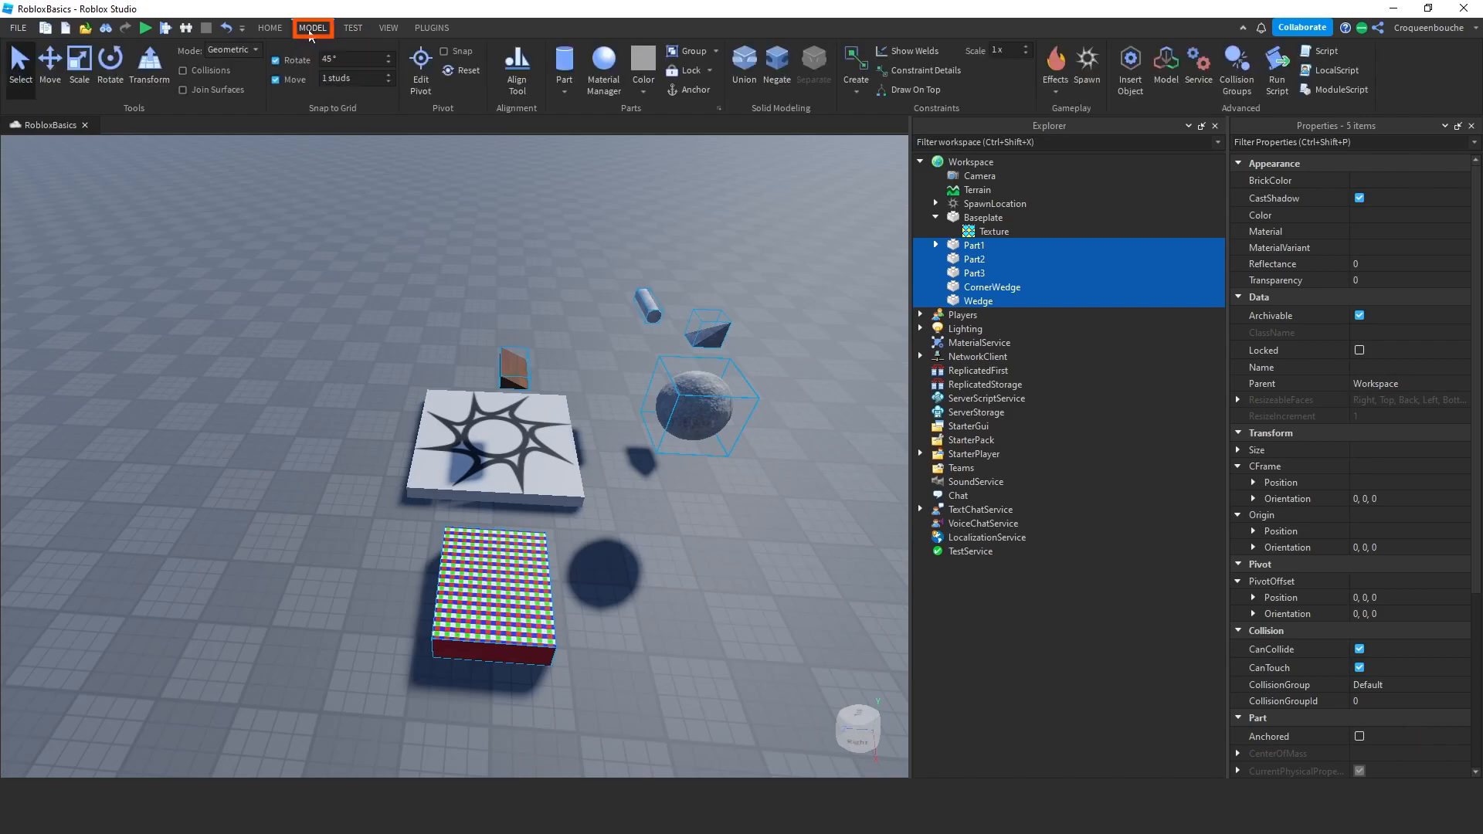
pyautogui.click(700, 91)
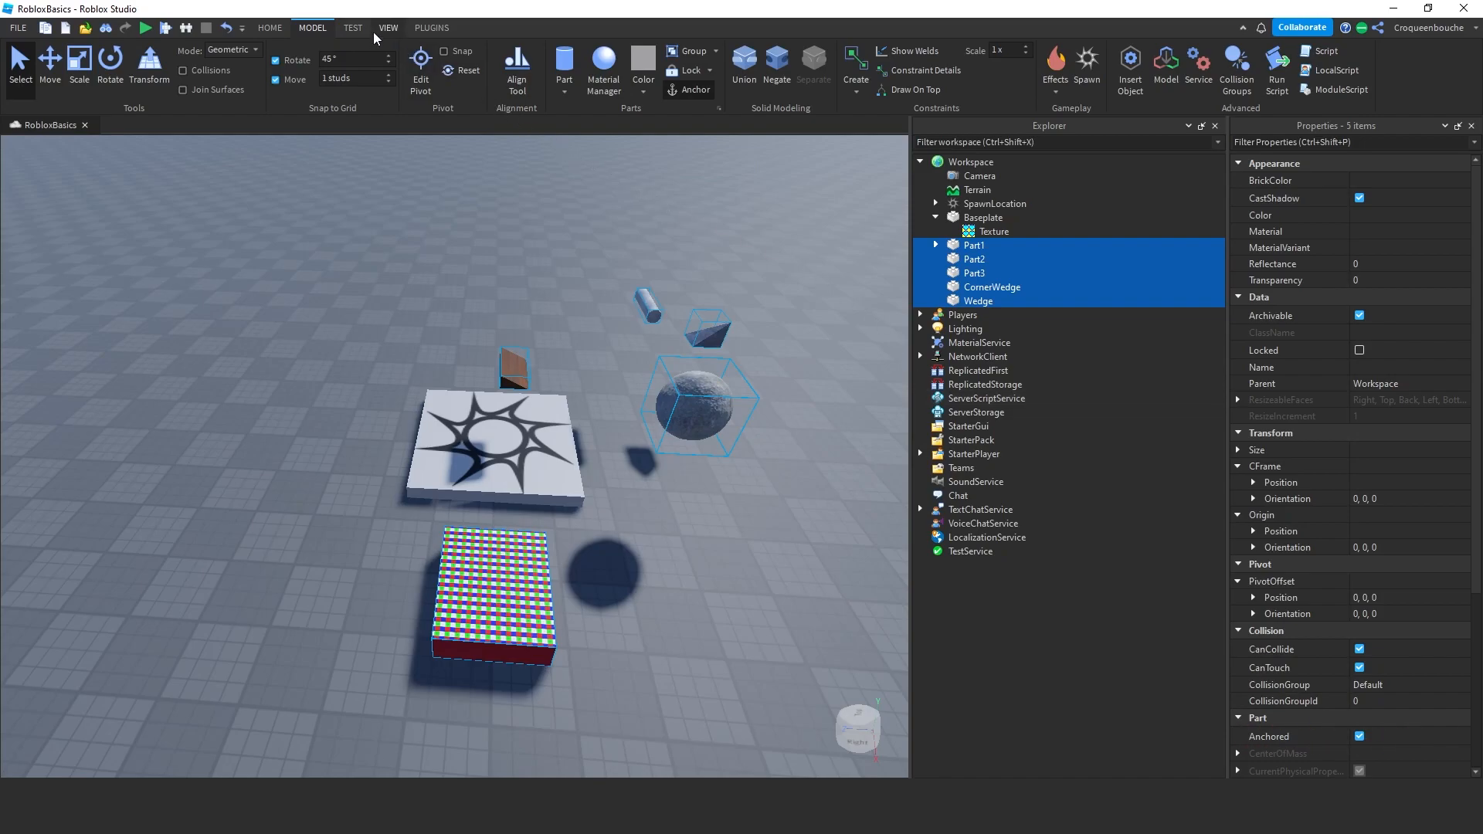
# - Run the simulation without a player character to observe the anchored parts, and stop it
pyautogui.click(352, 28)
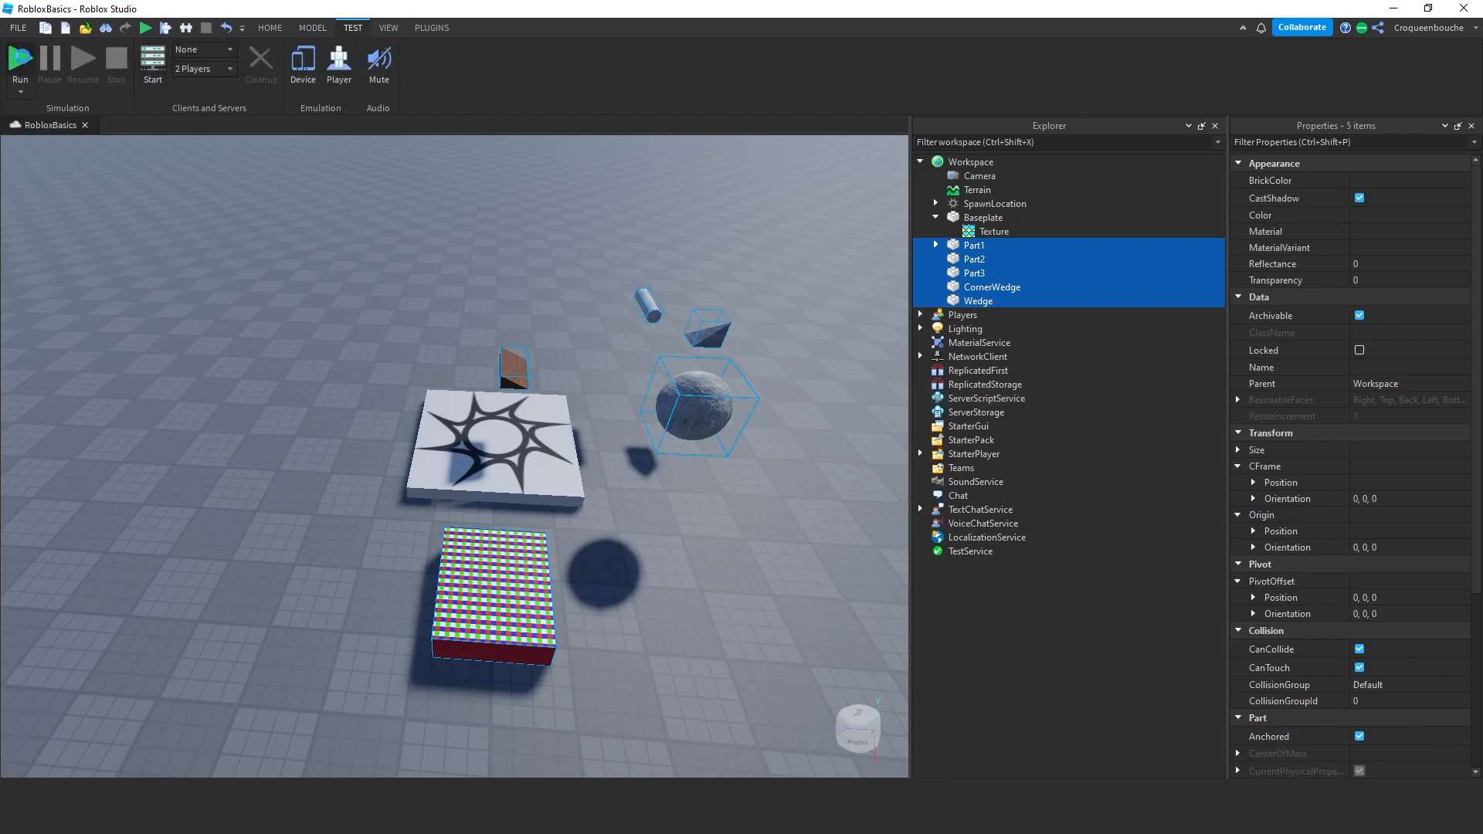
pyautogui.click(21, 59)
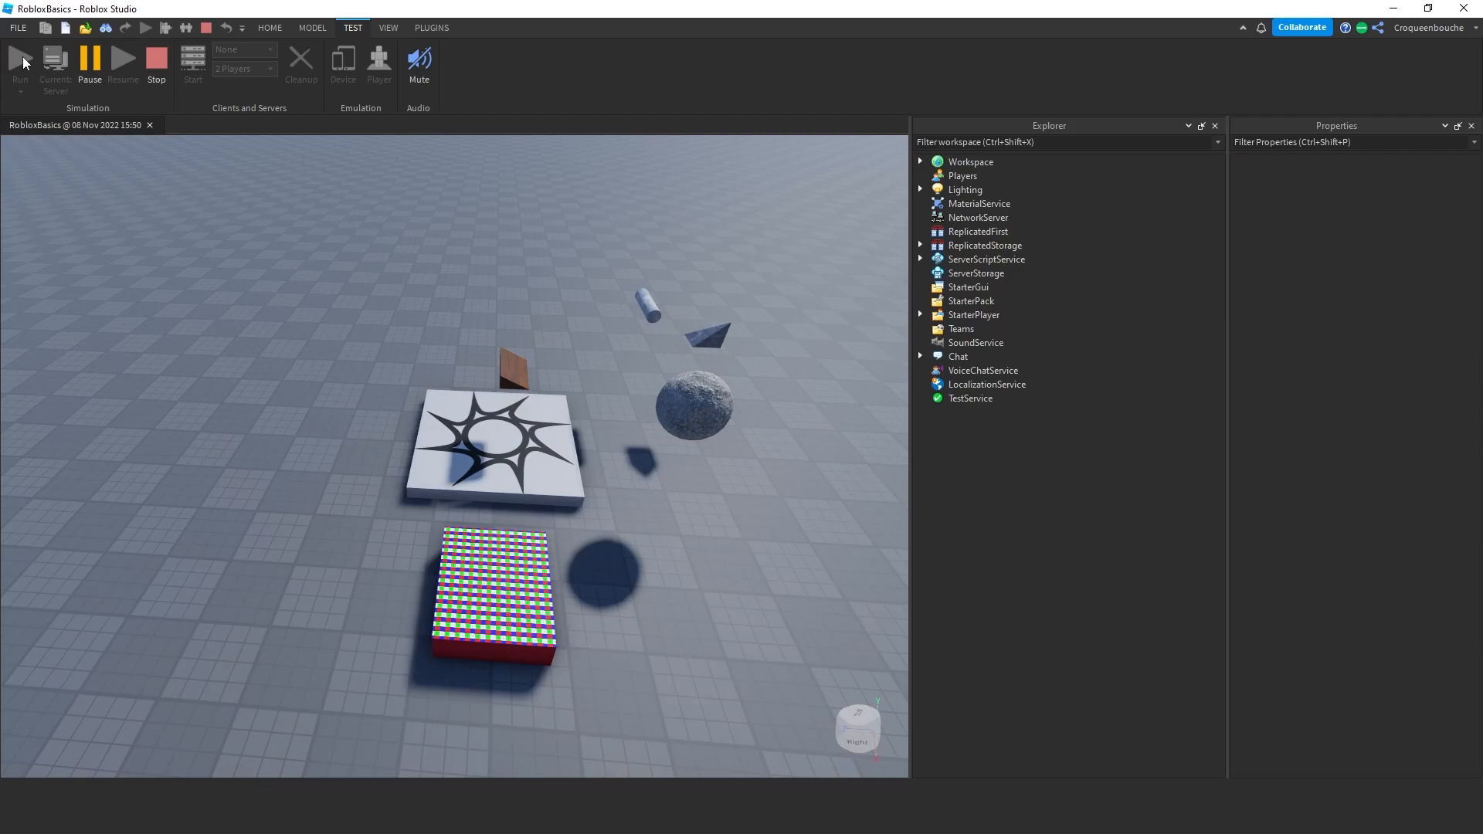
pyautogui.click(156, 63)
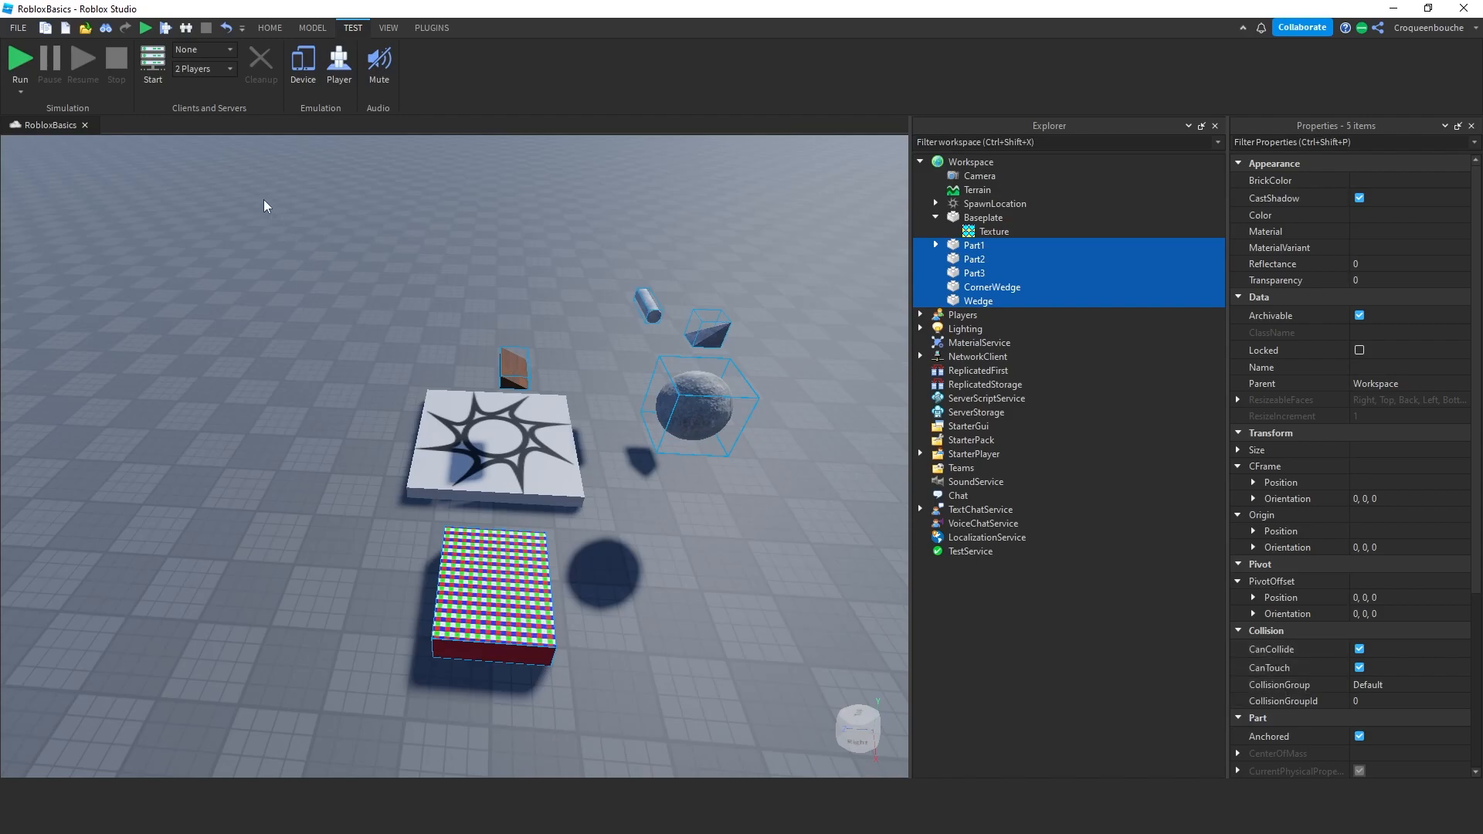
# - Playtest the place with a character starting at the spawn location, move it briefly on the pad, and stop the test
pyautogui.click(17, 92)
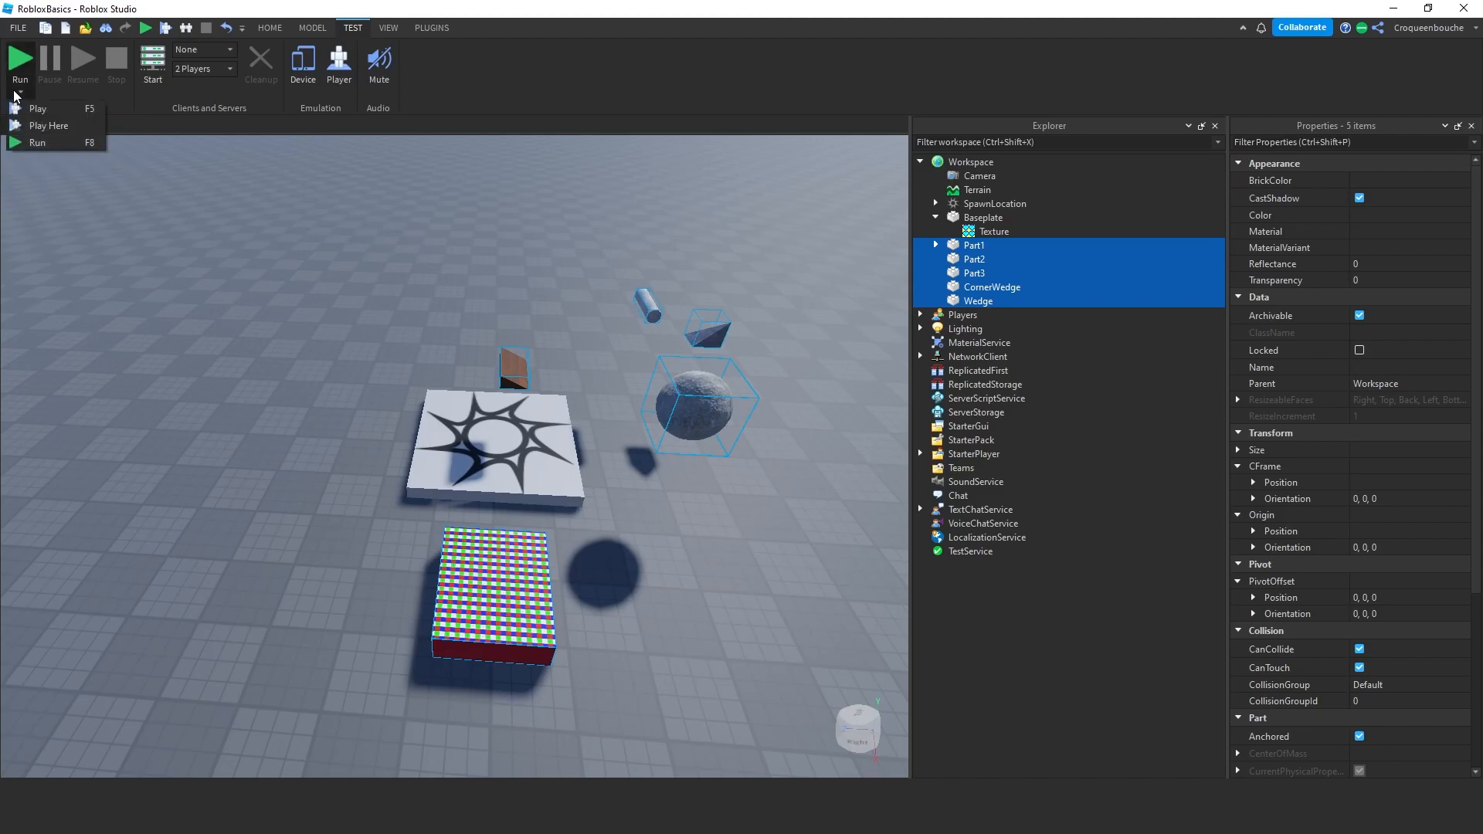
pyautogui.click(66, 109)
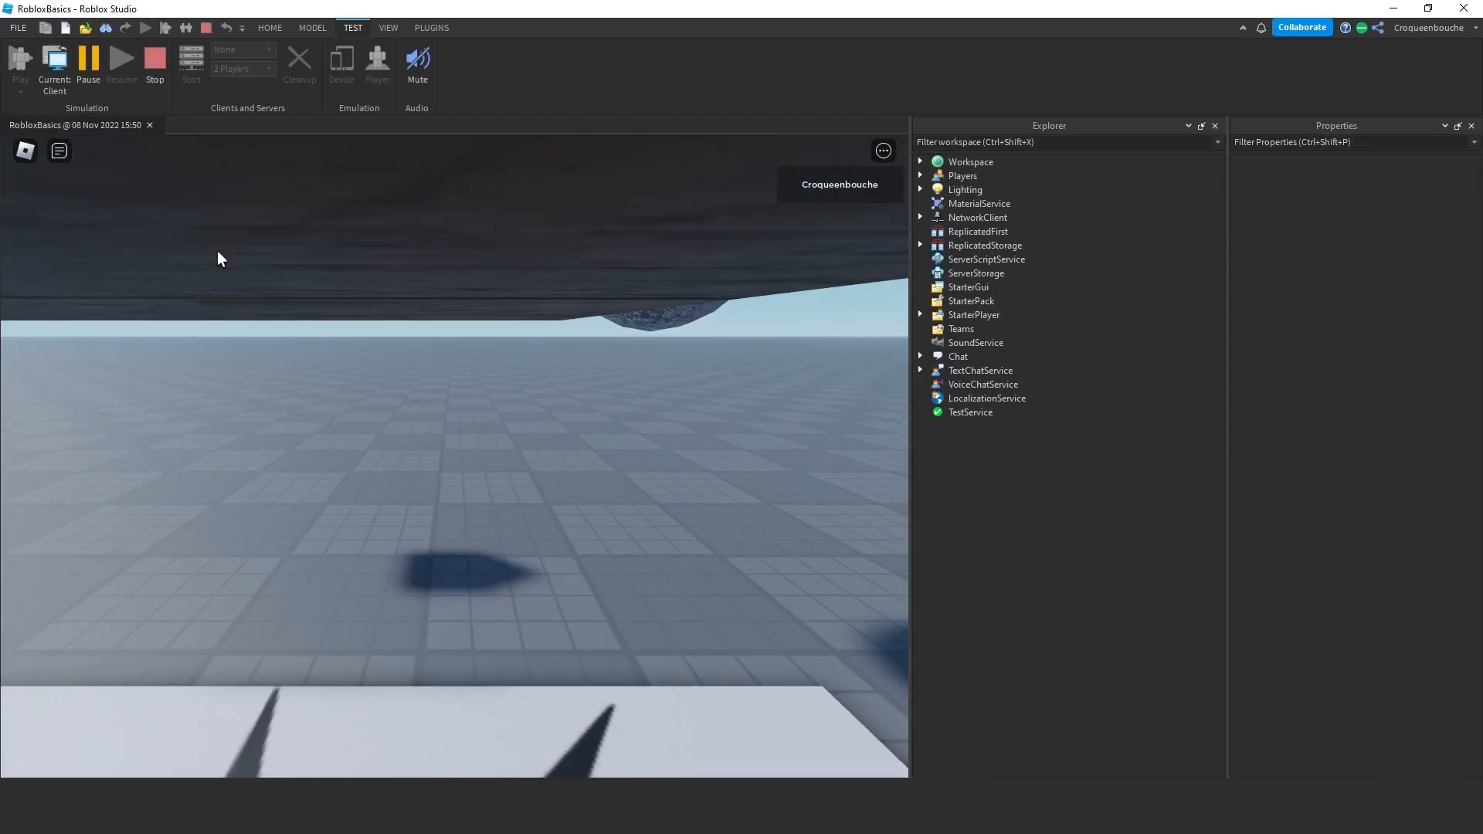
pyautogui.press('w')
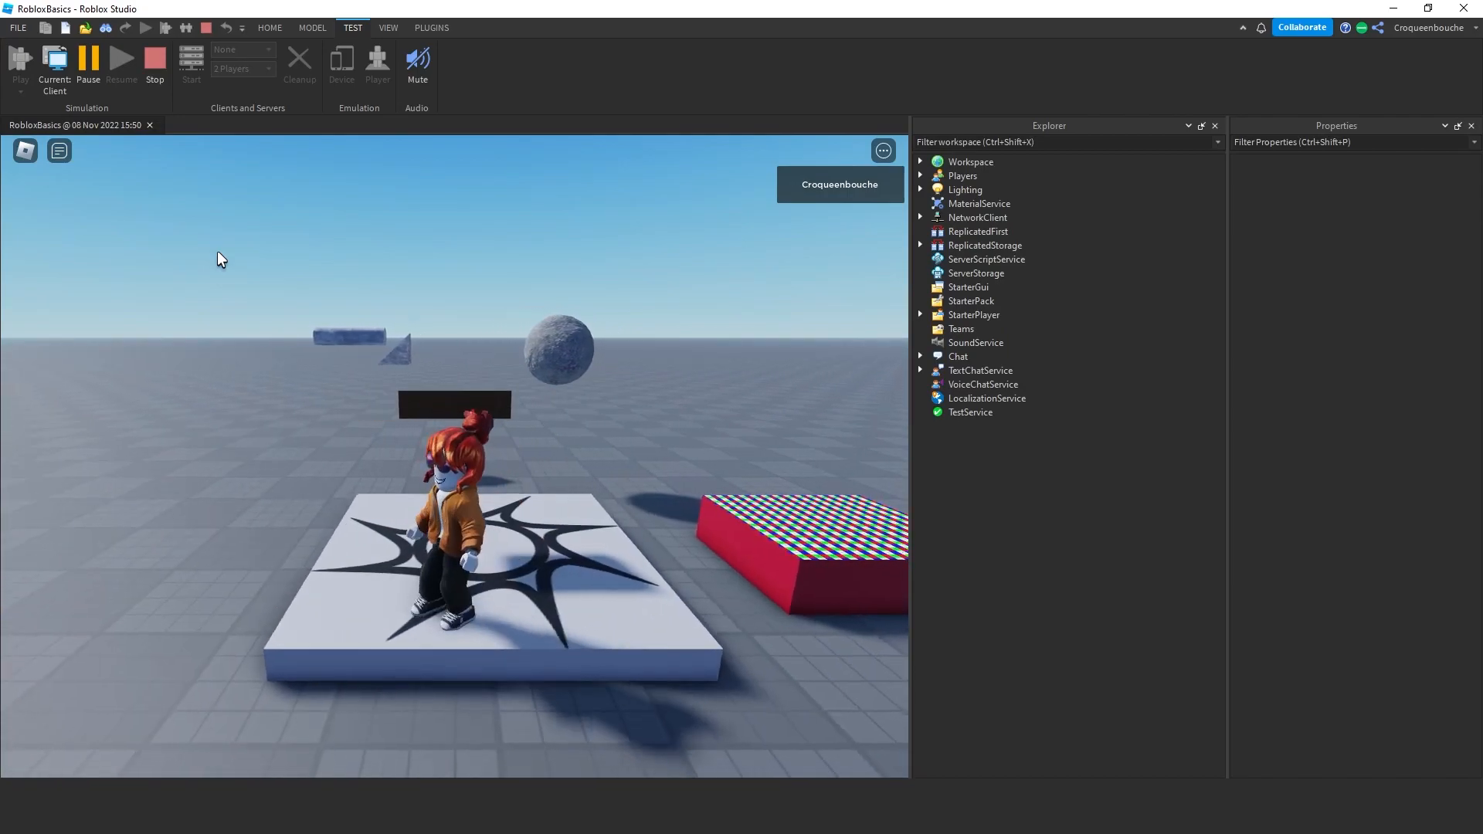
pyautogui.press('a')
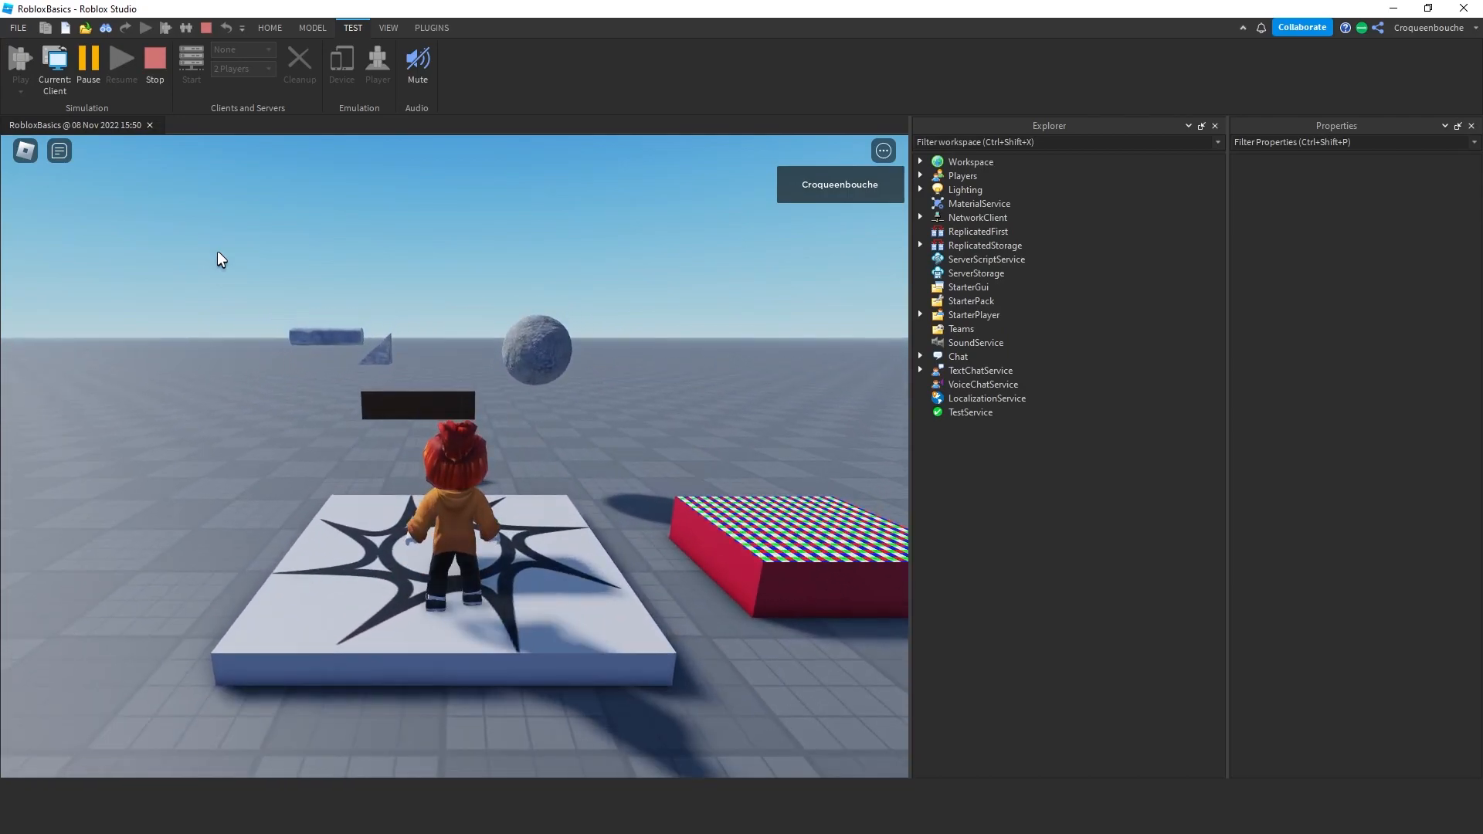
pyautogui.click(152, 68)
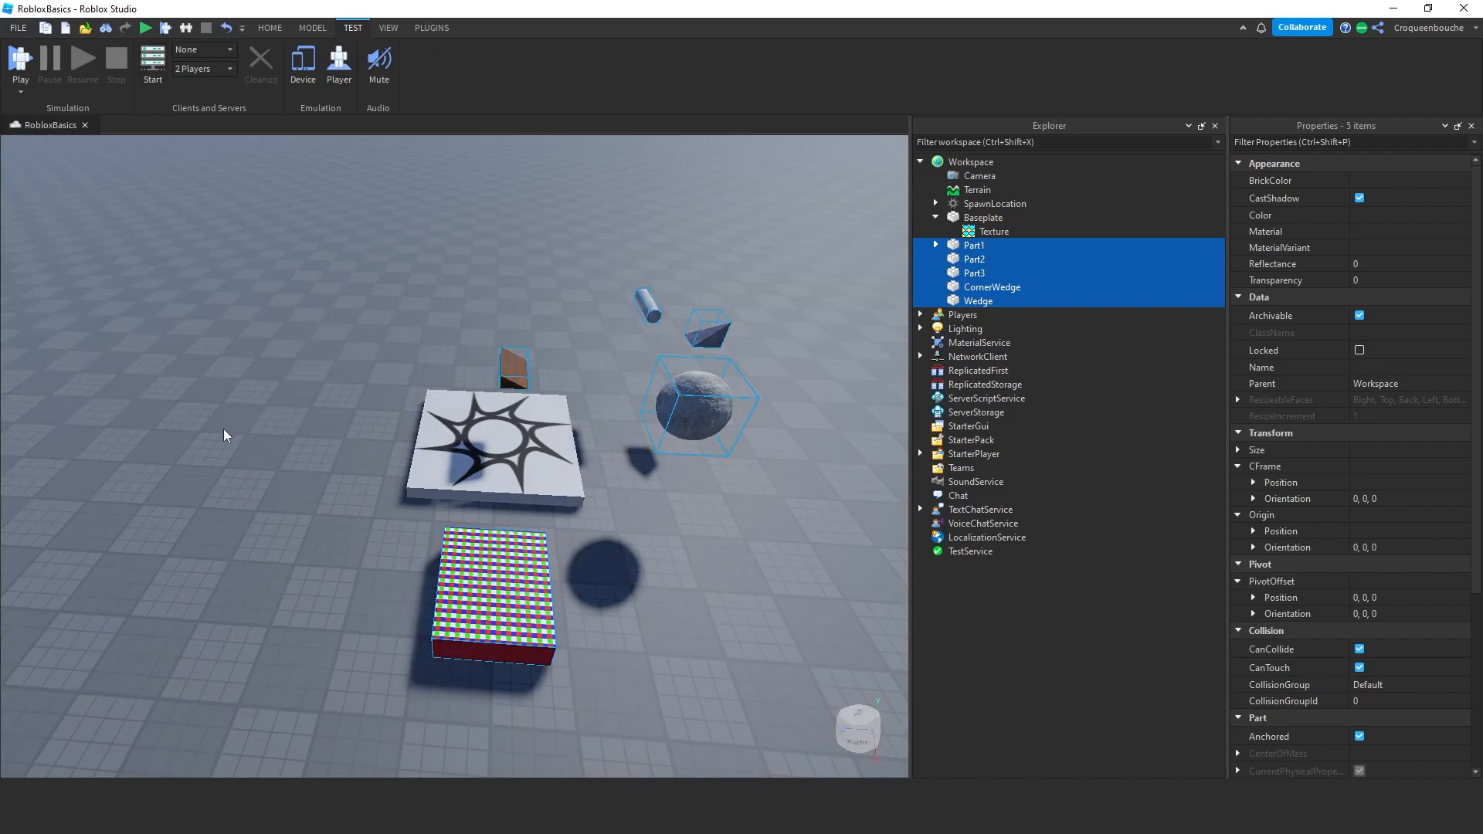
# - Start a playtest from a camera position well away from the parts and bring the character onto the textured red Part1
pyautogui.press('a')
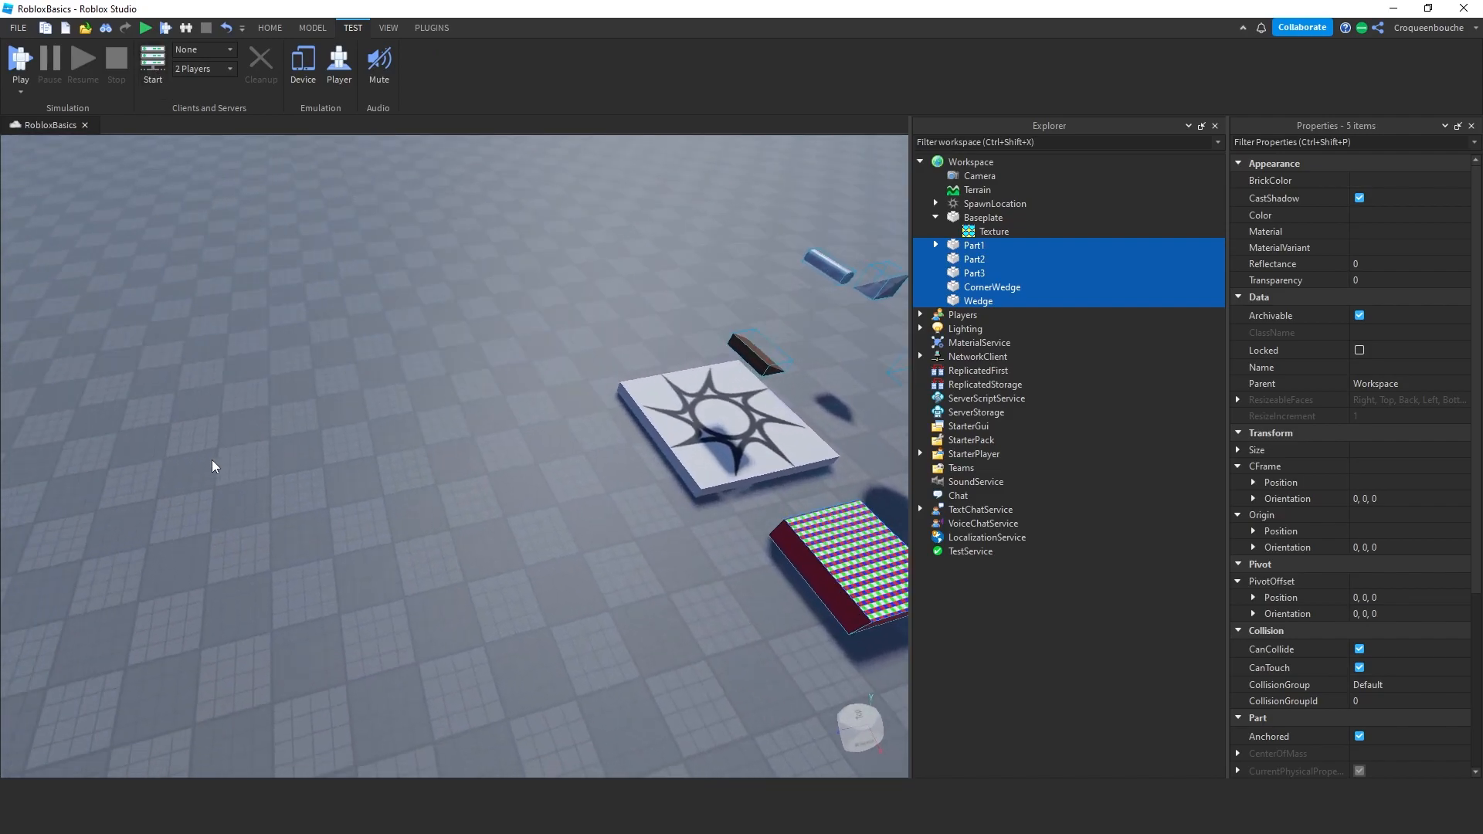
pyautogui.press('f')
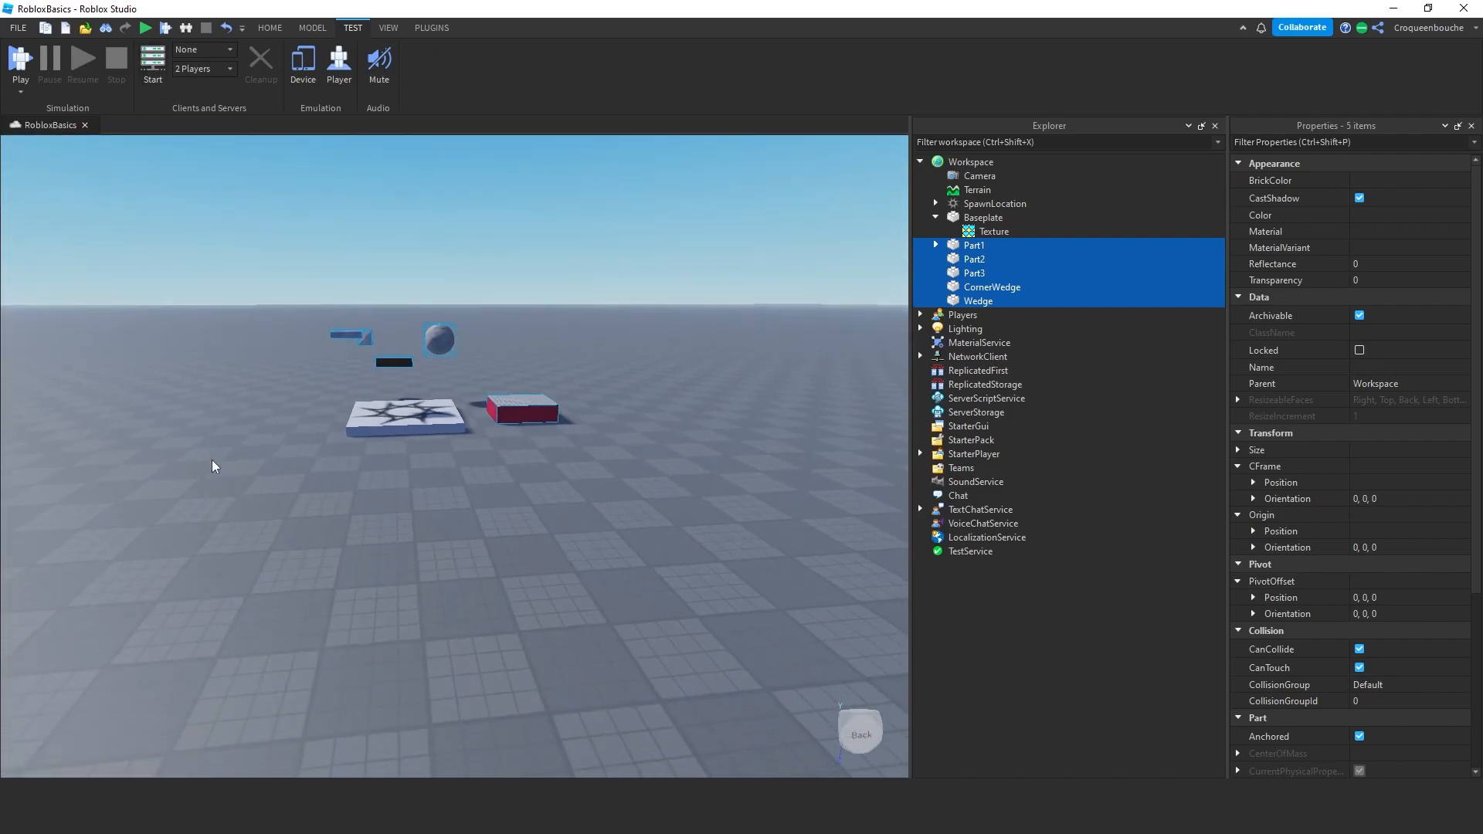
pyautogui.click(19, 92)
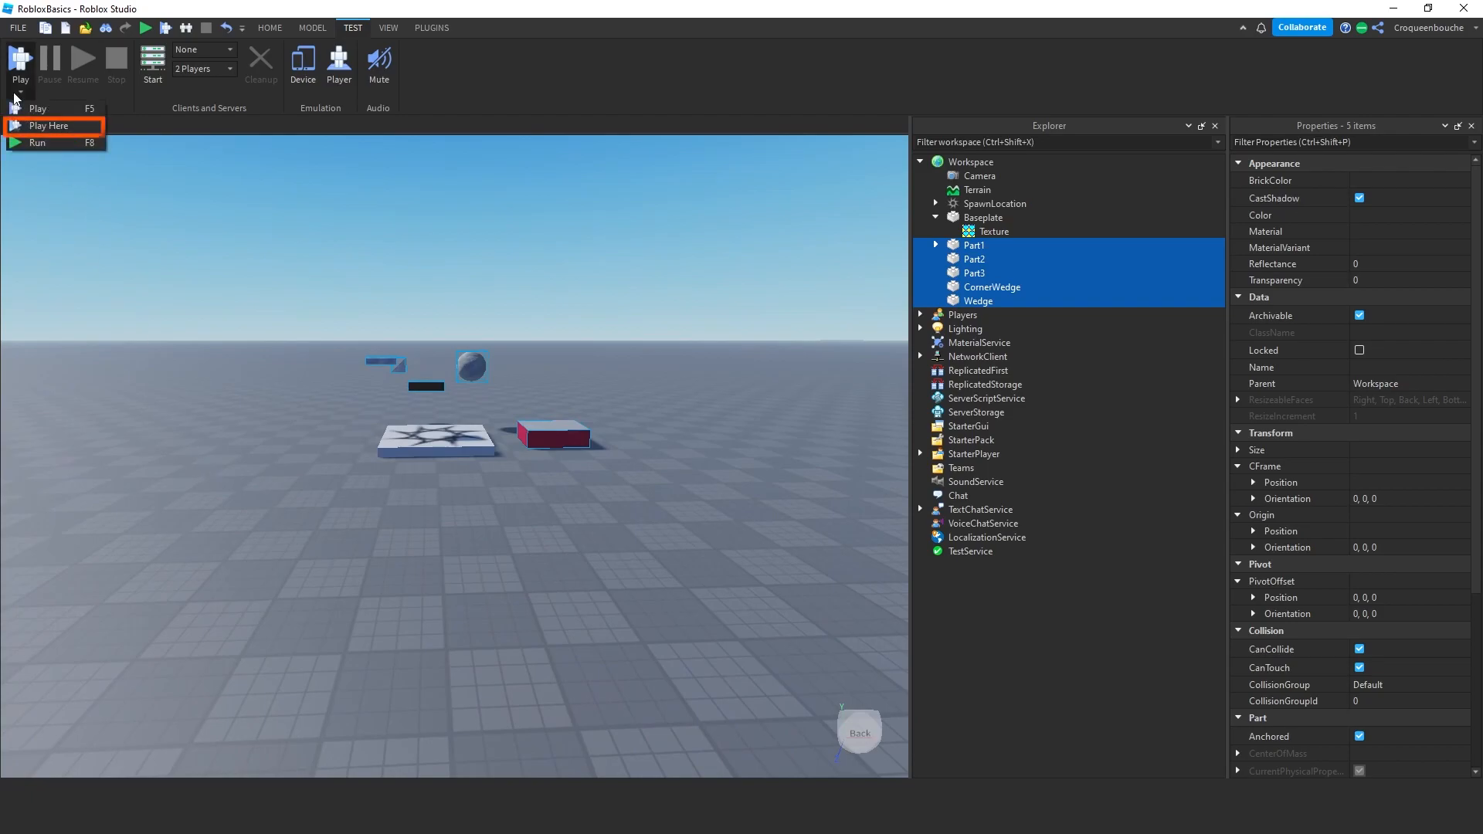
pyautogui.click(51, 127)
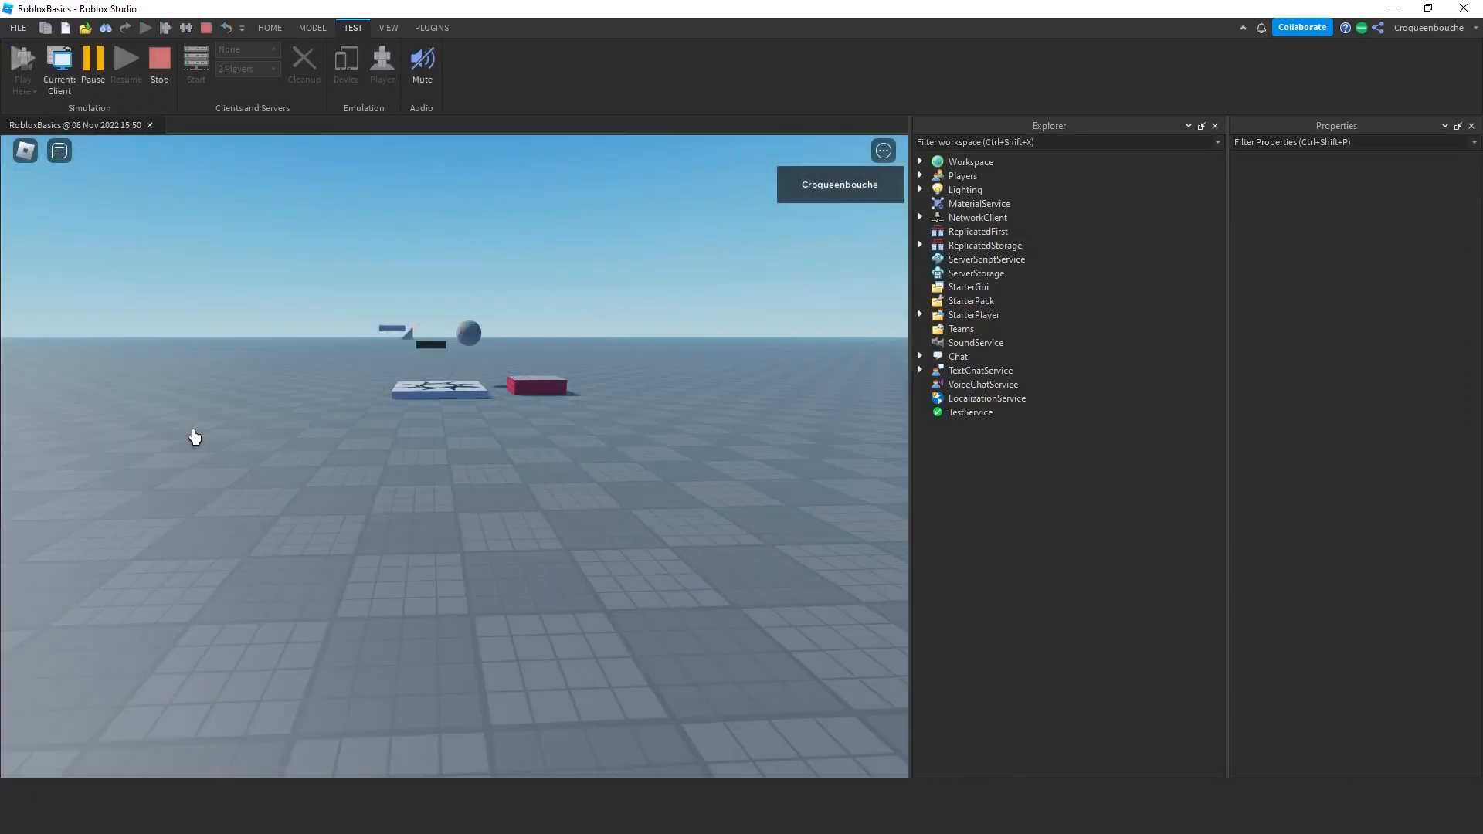
pyautogui.press('w')
pyautogui.press('d')
pyautogui.press('space')
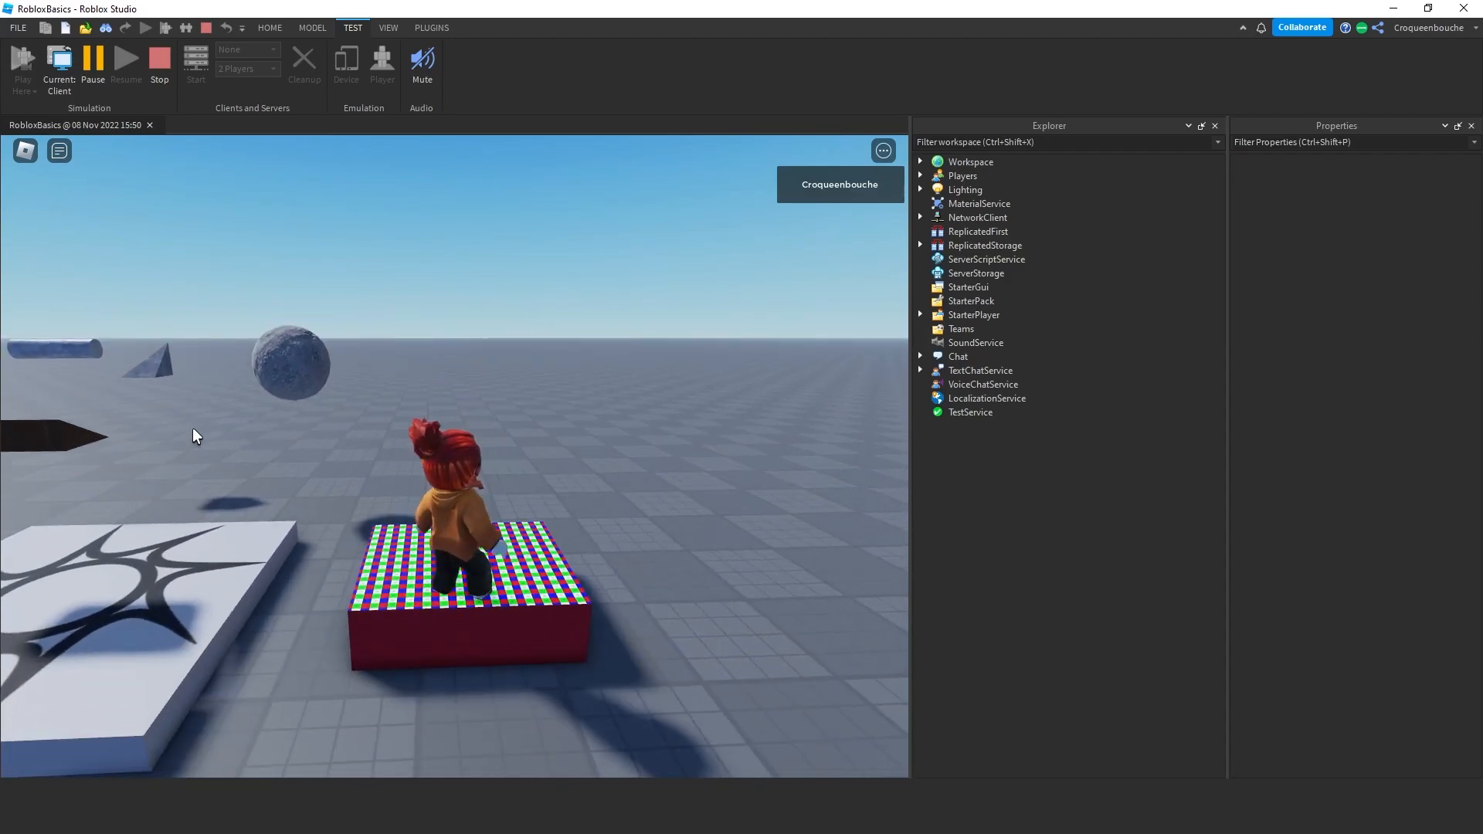
# - Walk and jump the character around the floating parts to test collisions, and stop the playtest
pyautogui.press('a')
pyautogui.press('space')
pyautogui.moveTo(702, 514); pyautogui.dragTo(702, 515, button='right')
pyautogui.press('w')
pyautogui.press('space')
pyautogui.press('w')
pyautogui.press('space')
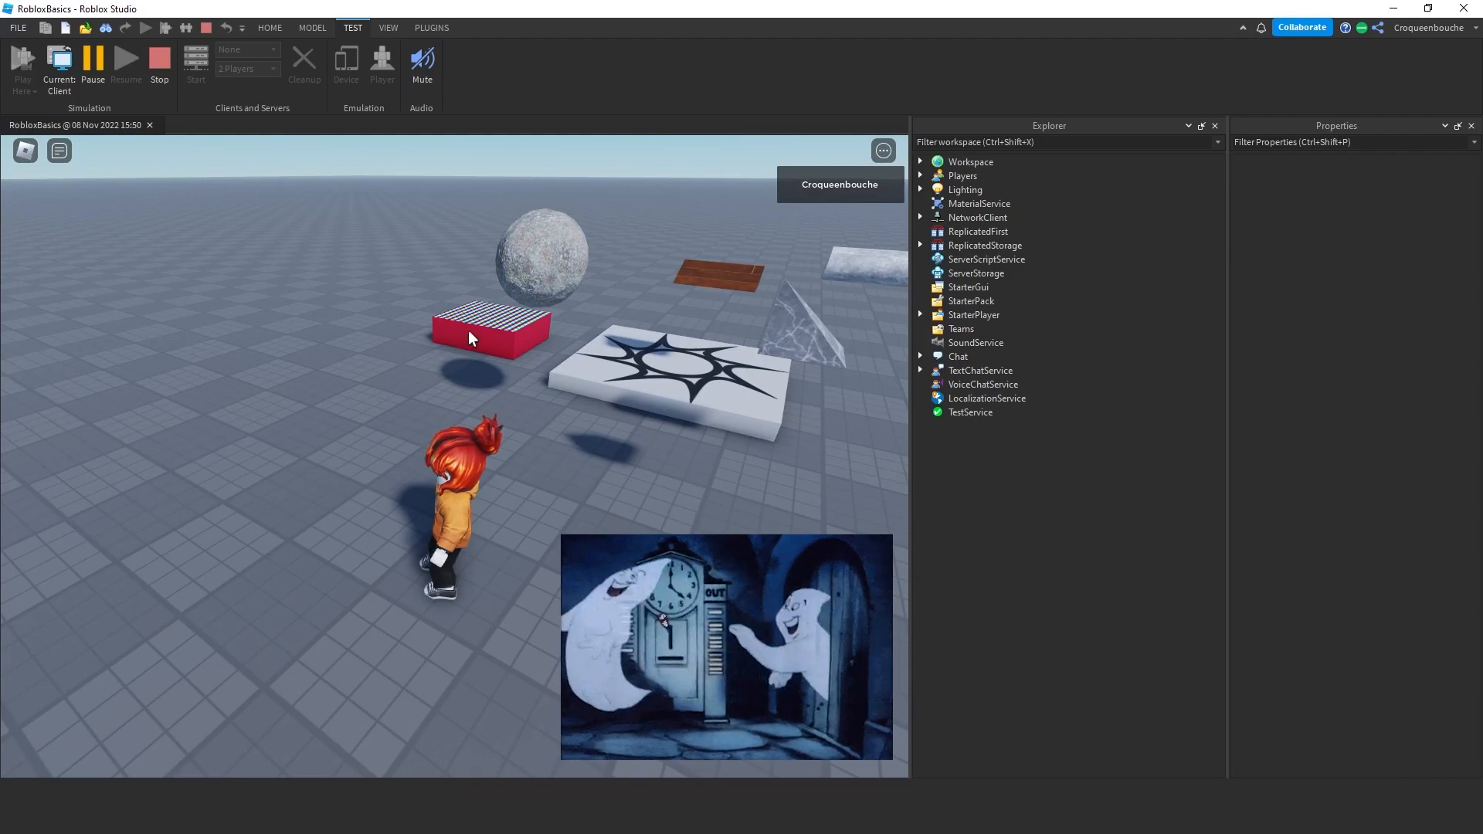
pyautogui.click(156, 64)
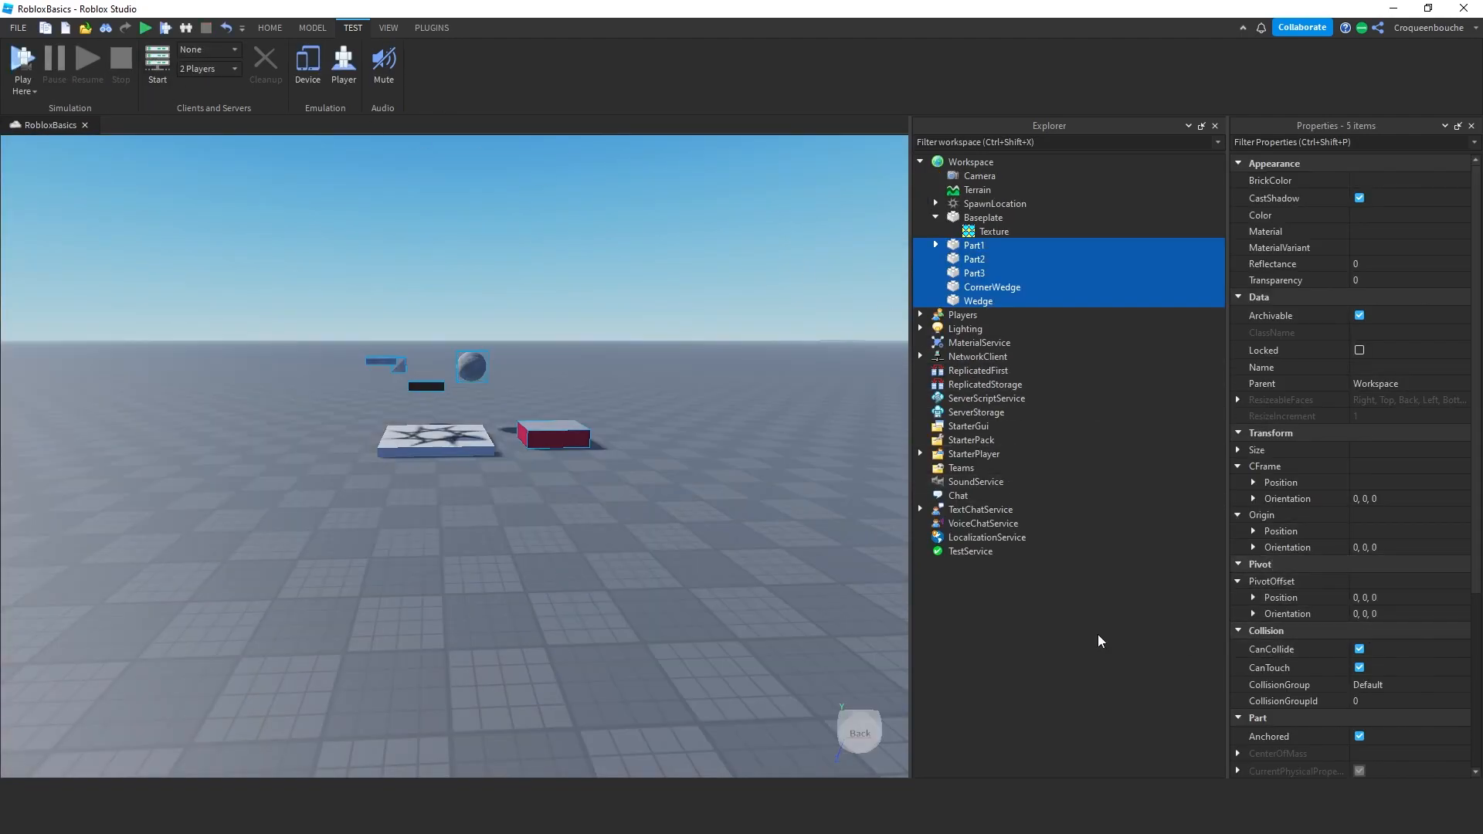
# - Turn off CanCollide for Part1 and playtest from the spawn location, walking and jumping the character through the block
pyautogui.click(975, 246)
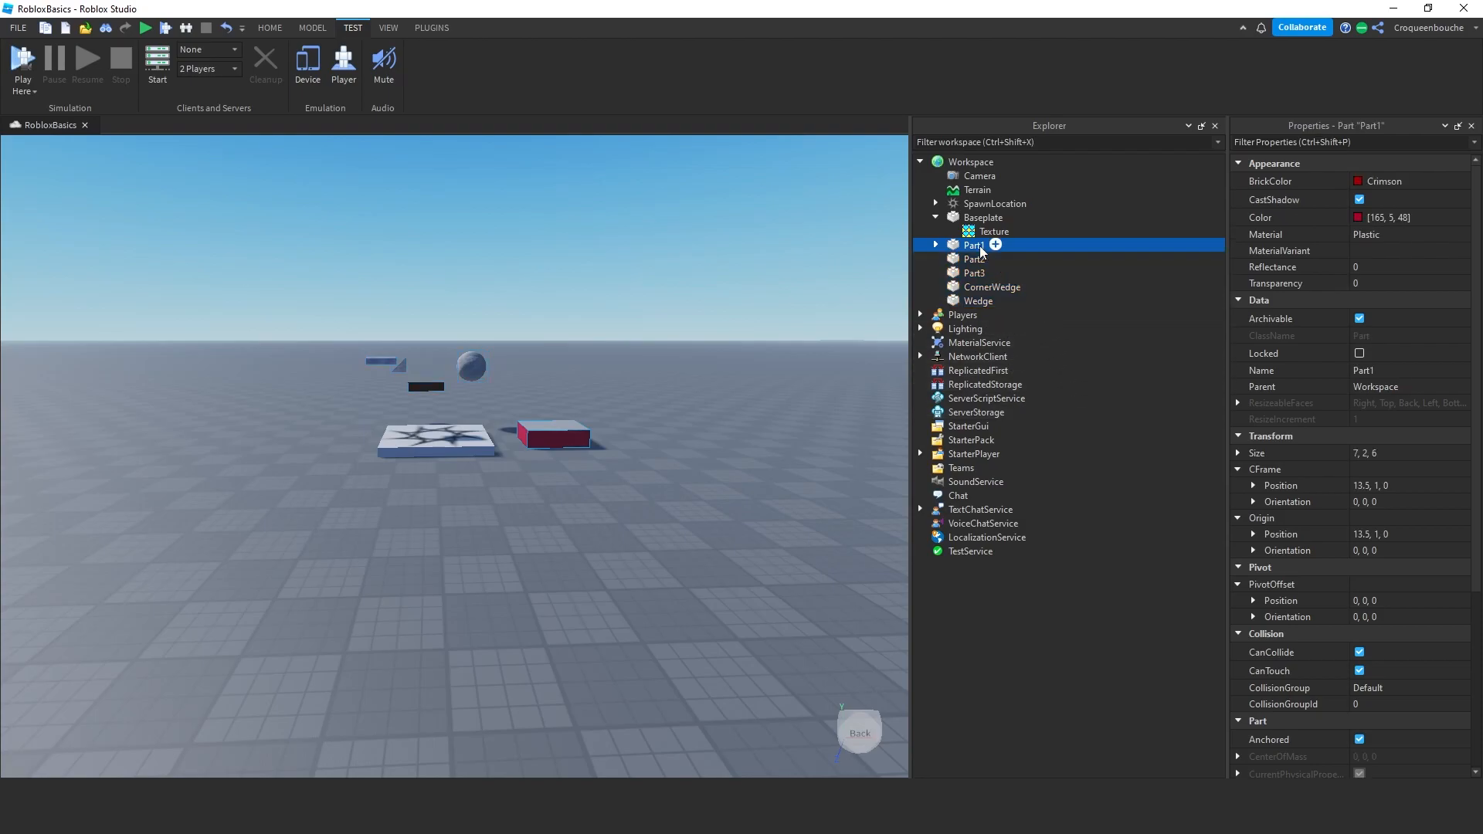
pyautogui.click(31, 91)
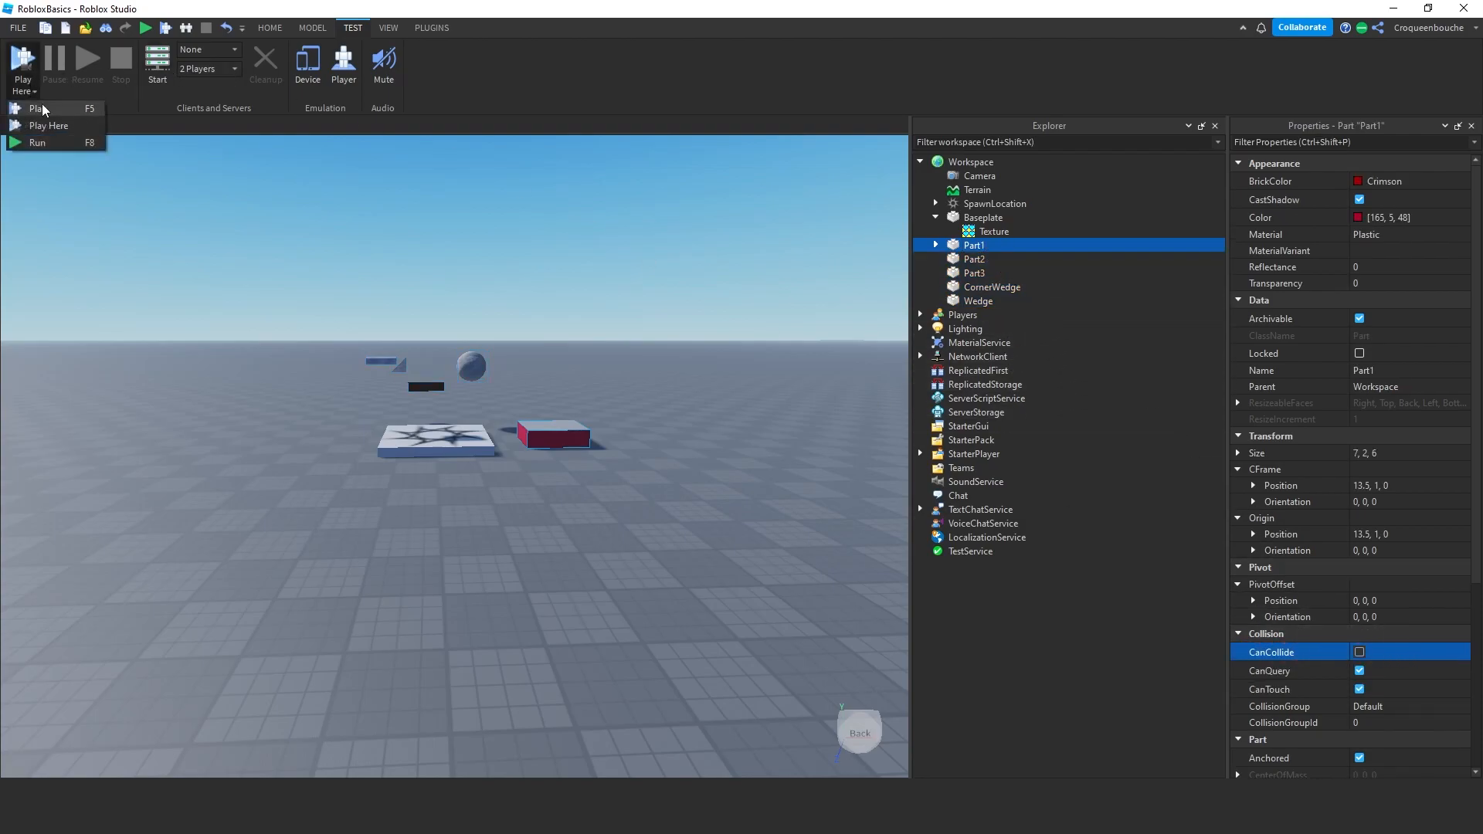
pyautogui.click(42, 103)
pyautogui.press('space')
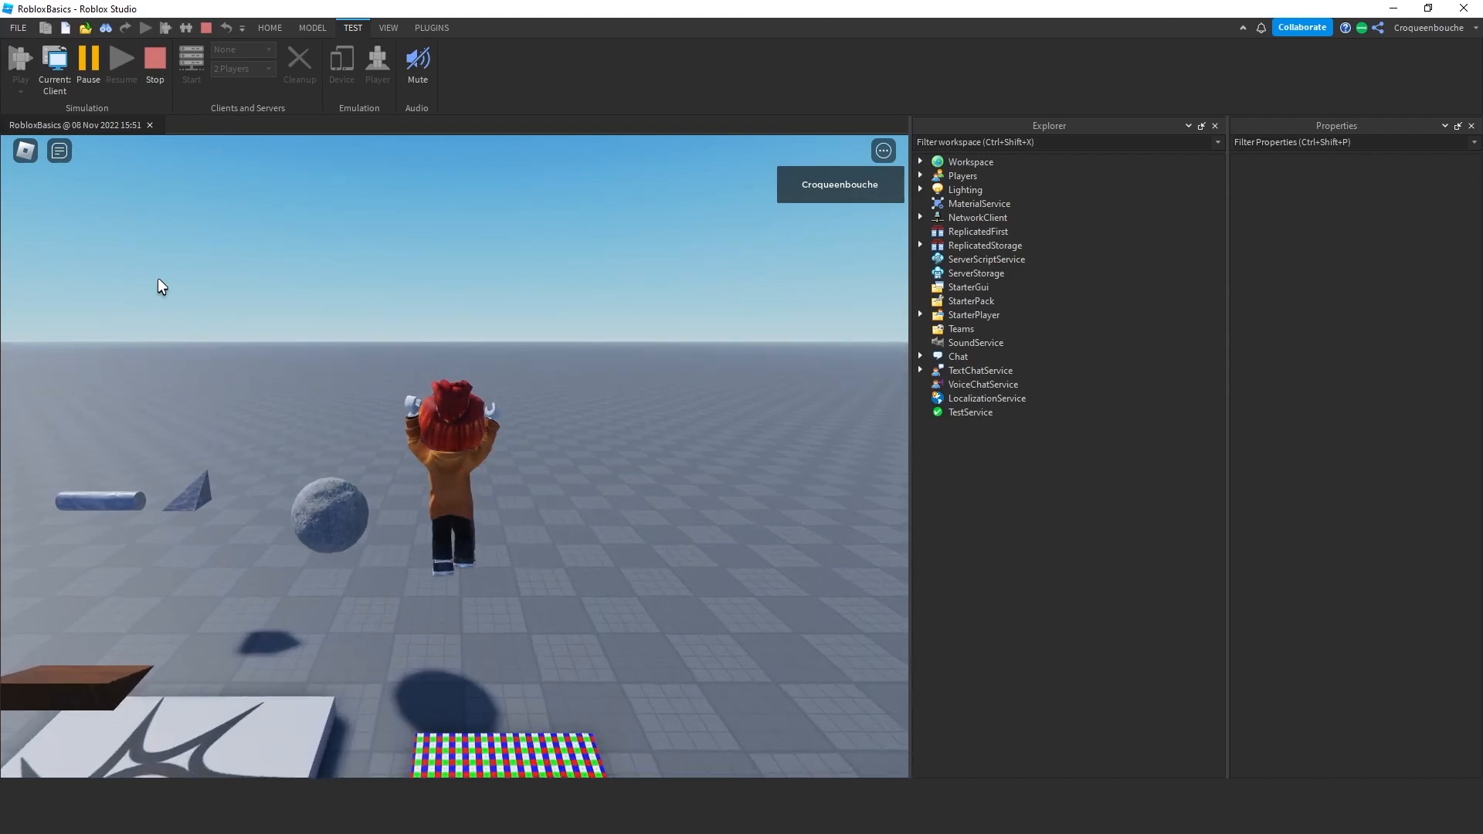
pyautogui.press('s')
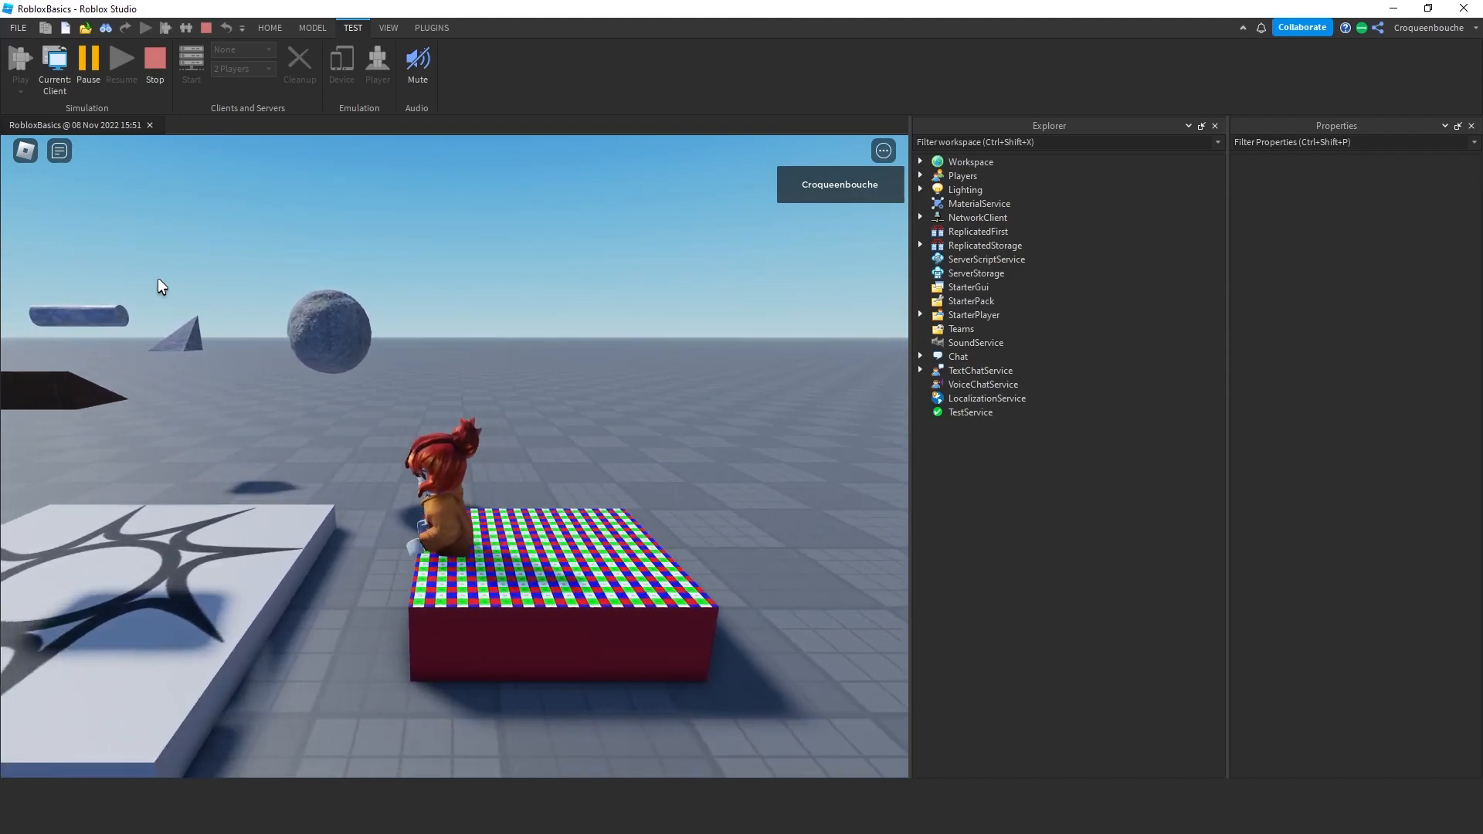
pyautogui.press('w')
pyautogui.press('space')
pyautogui.press('s')
pyautogui.press('space')
pyautogui.press('s')
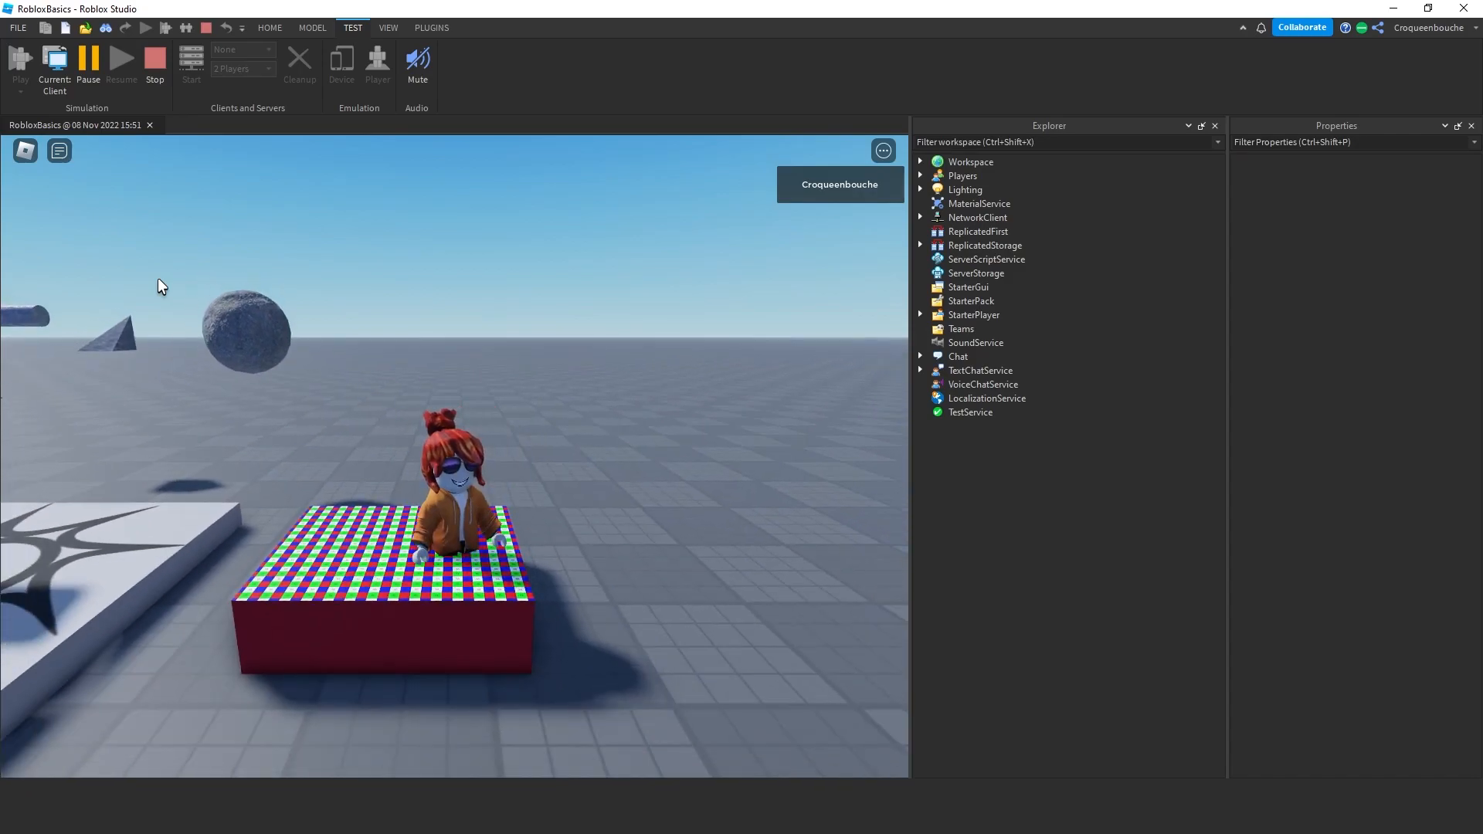
pyautogui.press('s')
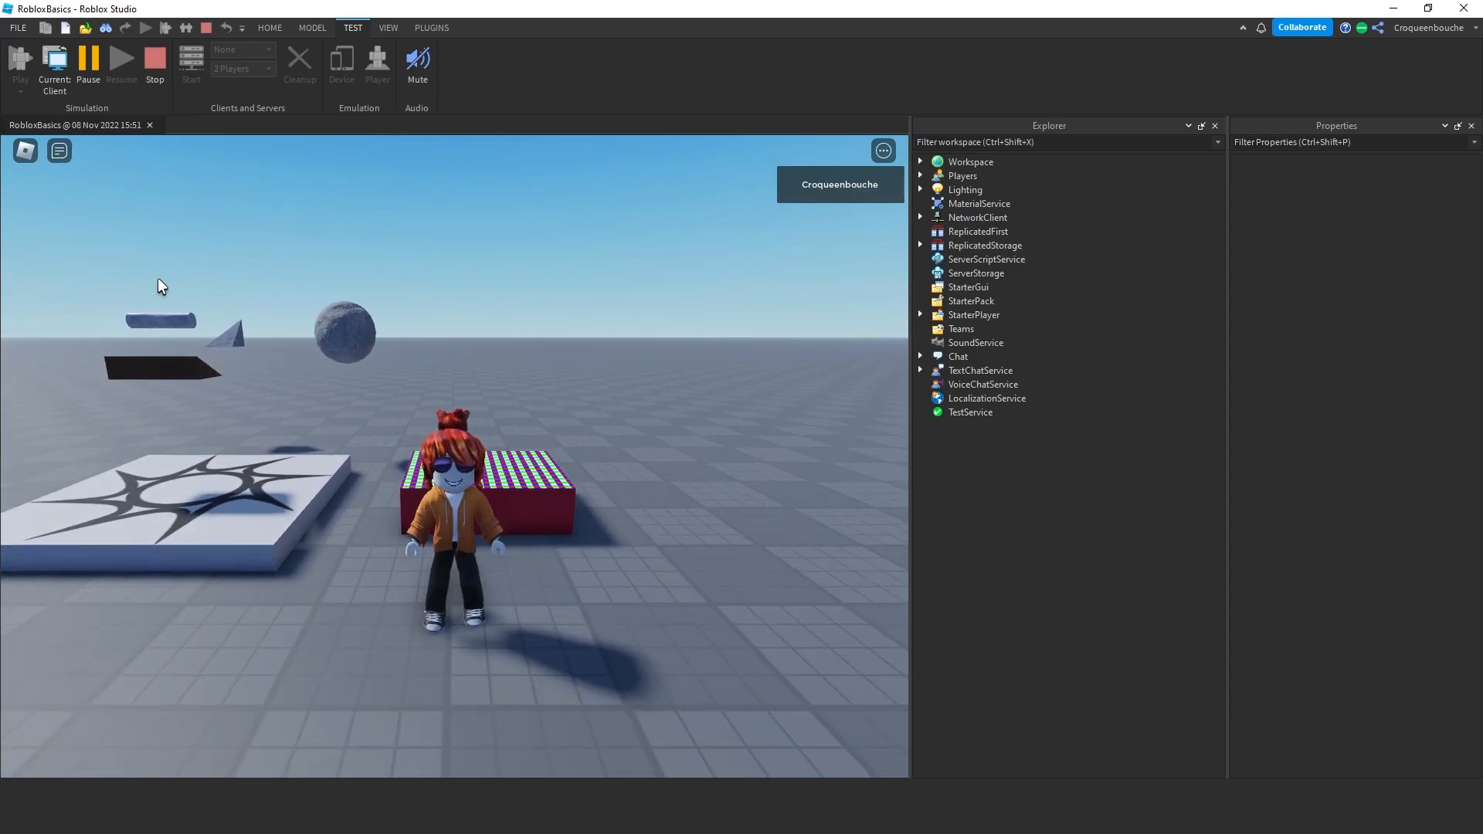